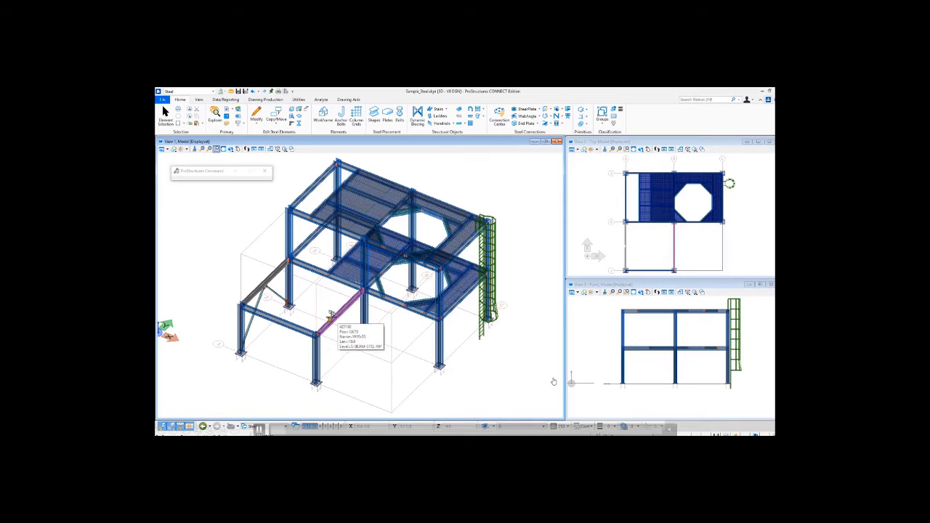
# Step: Finish the infill beams in the low bay with shear plate connections on both ends, using the AutoConnect Imperial template
pyautogui.rightClick(206, 257)
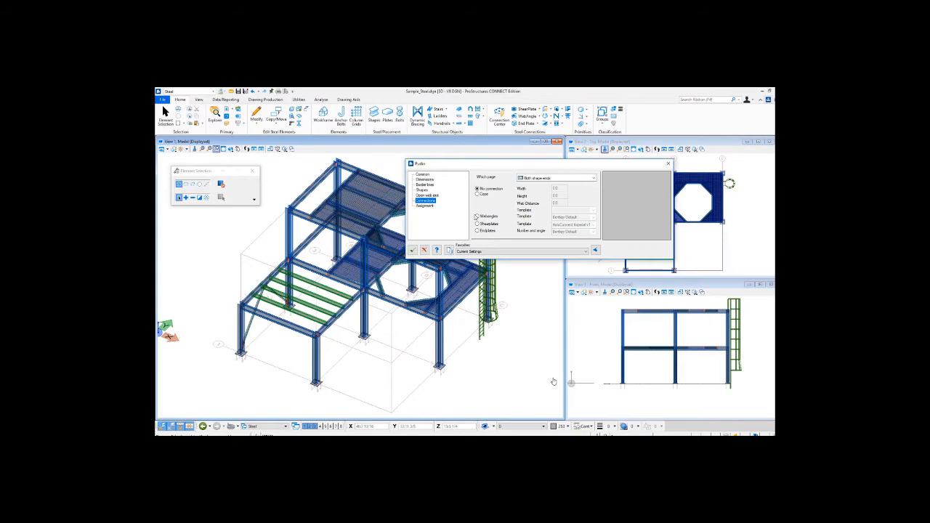
pyautogui.click(477, 223)
pyautogui.click(593, 224)
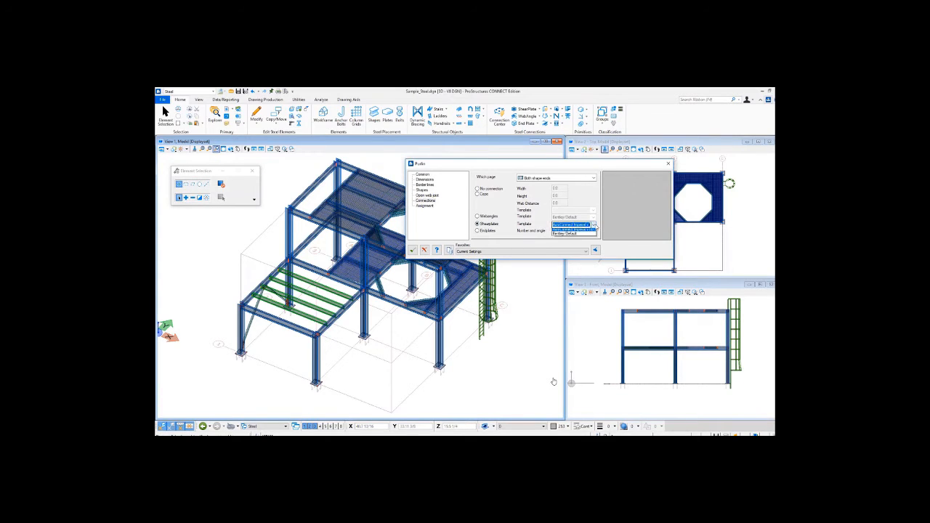
pyautogui.click(594, 225)
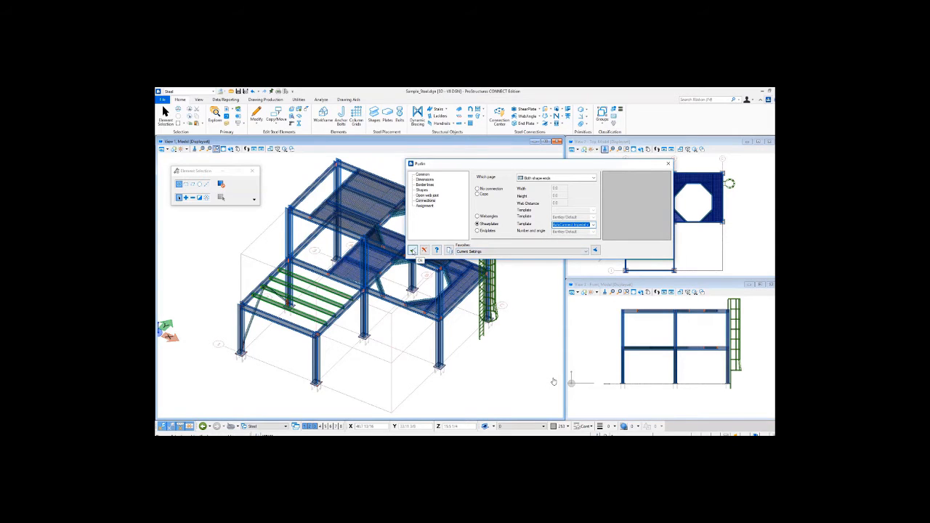
pyautogui.click(411, 250)
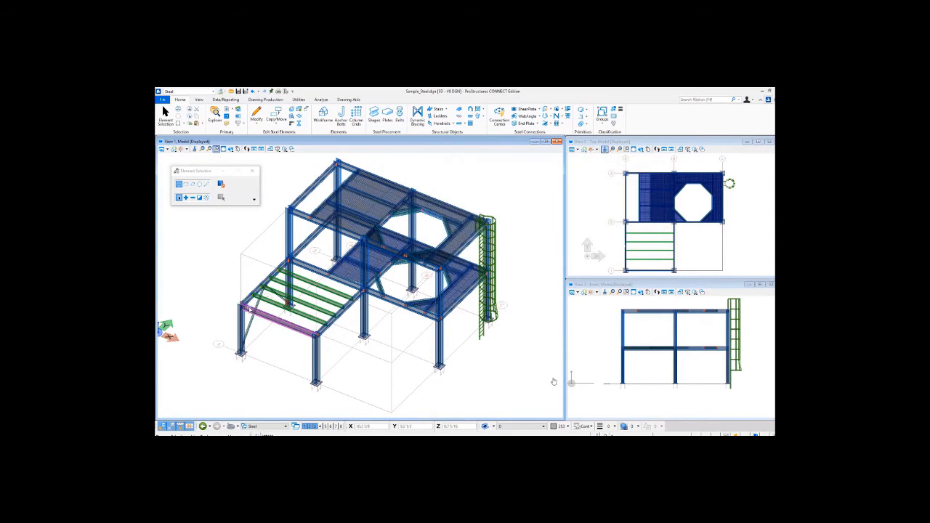
# Step: Examine the shear plate connections at both ends of the new infill beams
pyautogui.scroll(3, 253, 285)
pyautogui.scroll(5, 254, 285)
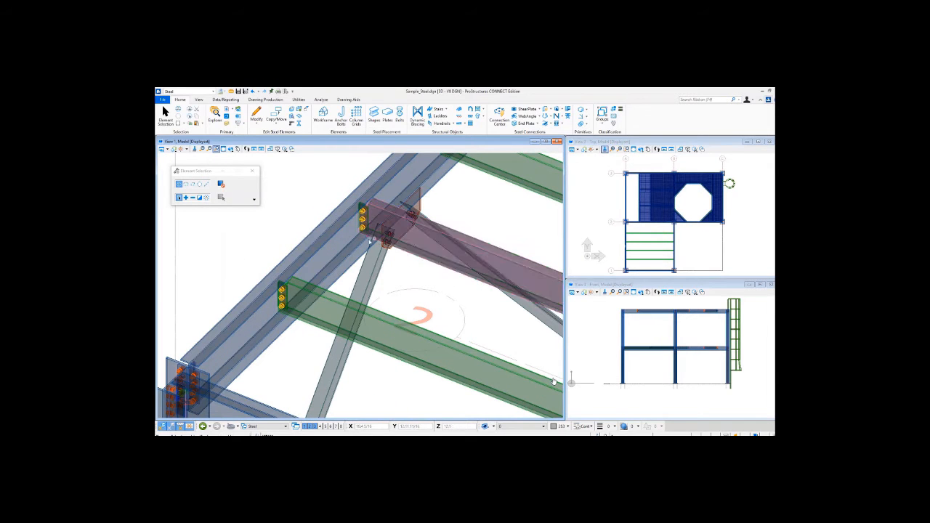
pyautogui.scroll(-8, 470, 300)
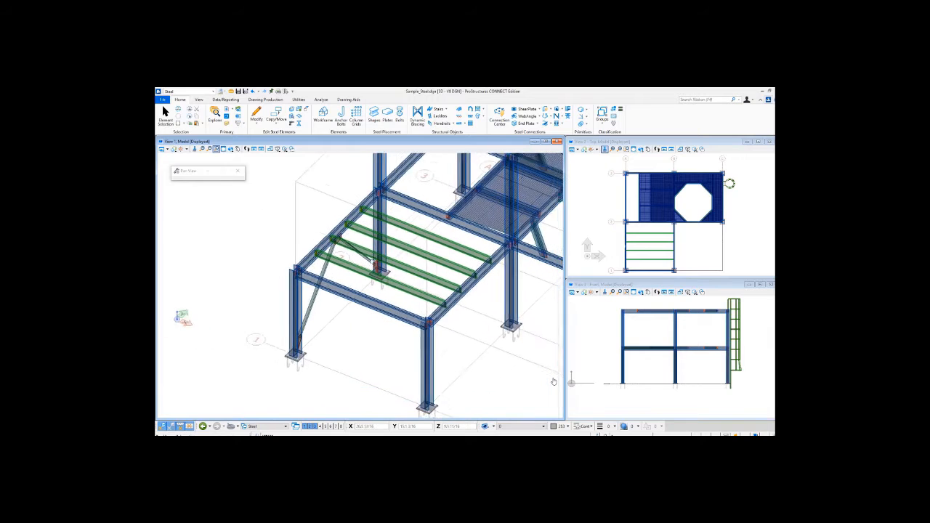
pyautogui.scroll(5, 434, 289)
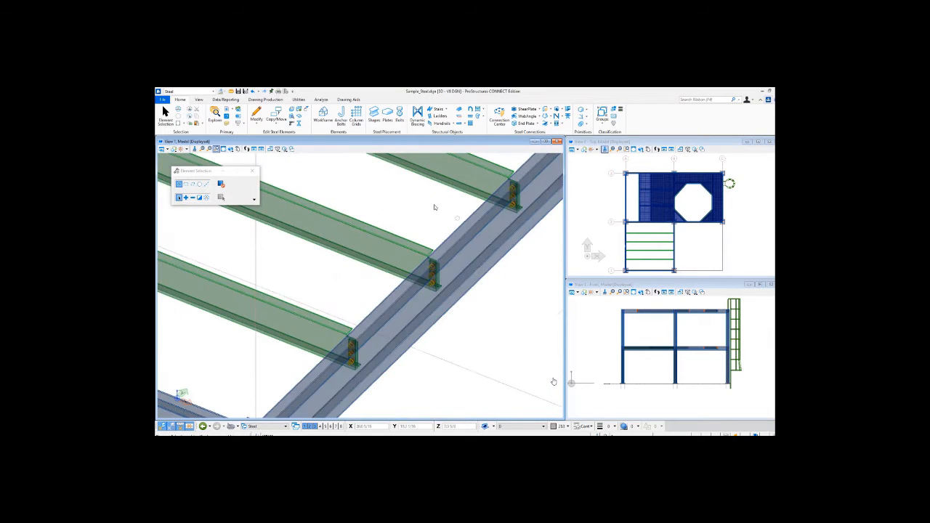
pyautogui.scroll(-3, 432, 264)
pyautogui.scroll(-2, 380, 288)
pyautogui.moveTo(373, 270); pyautogui.dragTo(364, 282, button='middle')
pyautogui.moveTo(430, 324); pyautogui.dragTo(439, 302, button='middle')
# Step: Add dynamic bracing in the front plane between the low bay's two outer columns, from one base to the opposite column's top
pyautogui.scroll(2, 343, 313)
pyautogui.scroll(-2, 339, 312)
pyautogui.scroll(4, 339, 312)
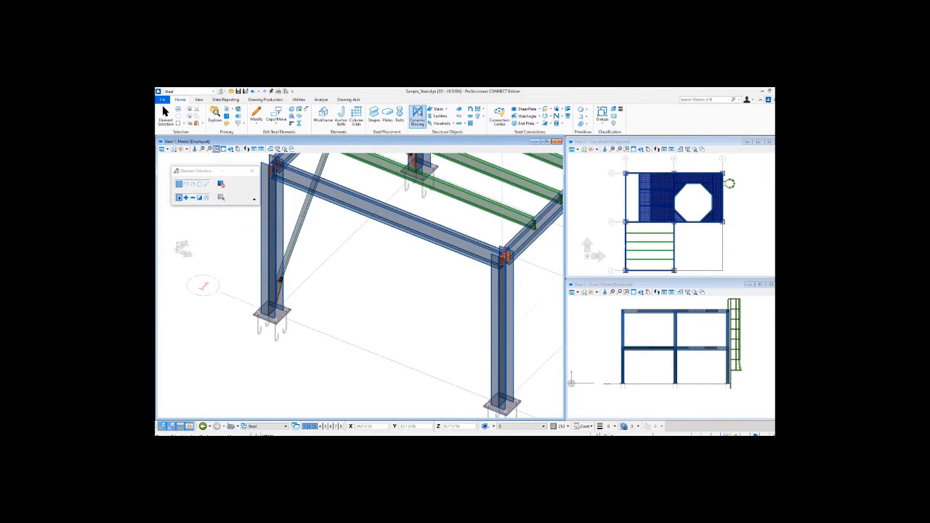
pyautogui.click(418, 114)
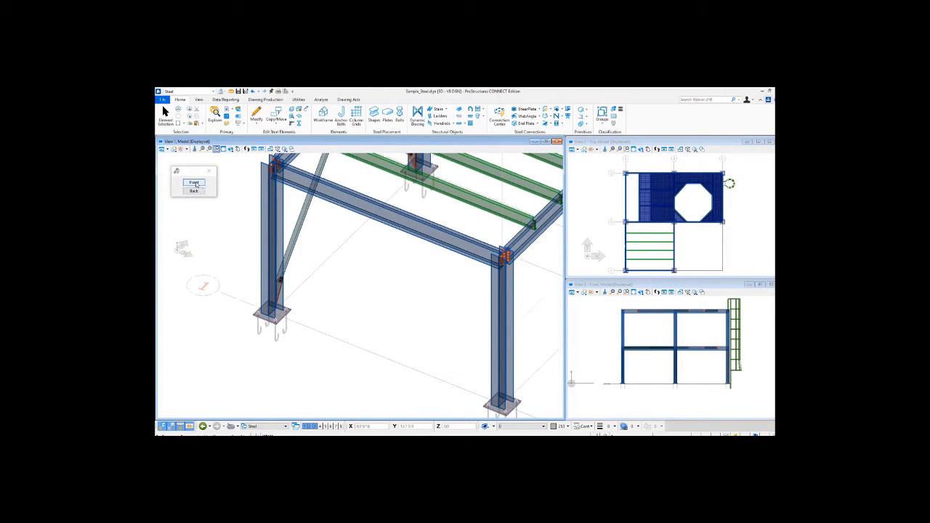
pyautogui.click(195, 184)
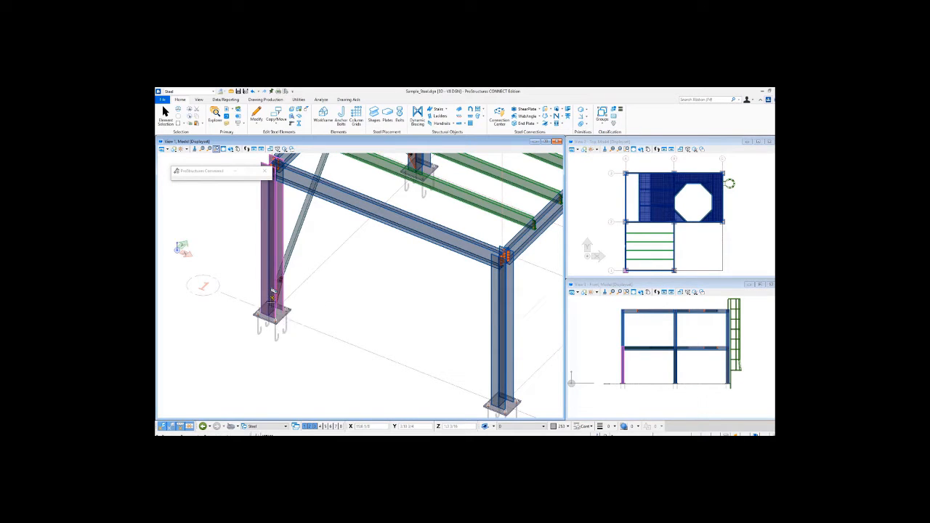
pyautogui.click(272, 296)
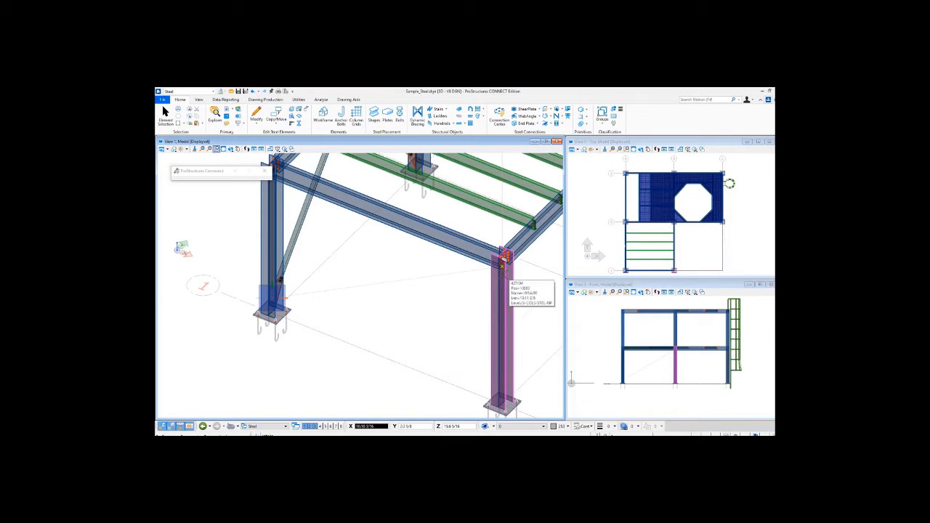
pyautogui.click(503, 269)
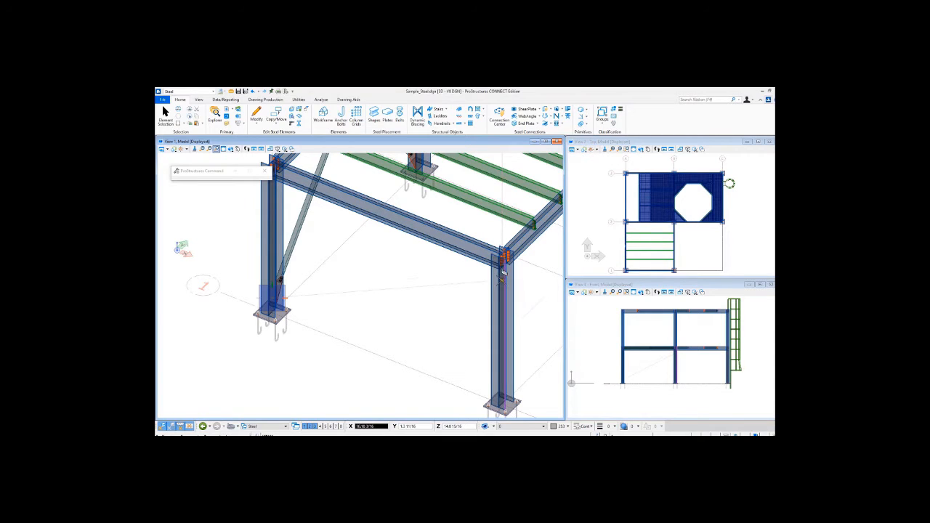
pyautogui.click(502, 280)
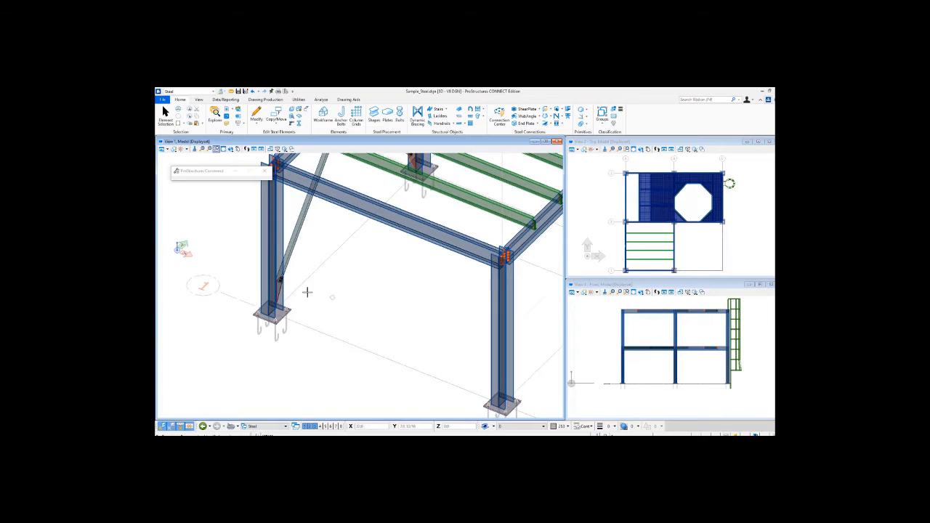
pyautogui.click(272, 256)
pyautogui.click(502, 305)
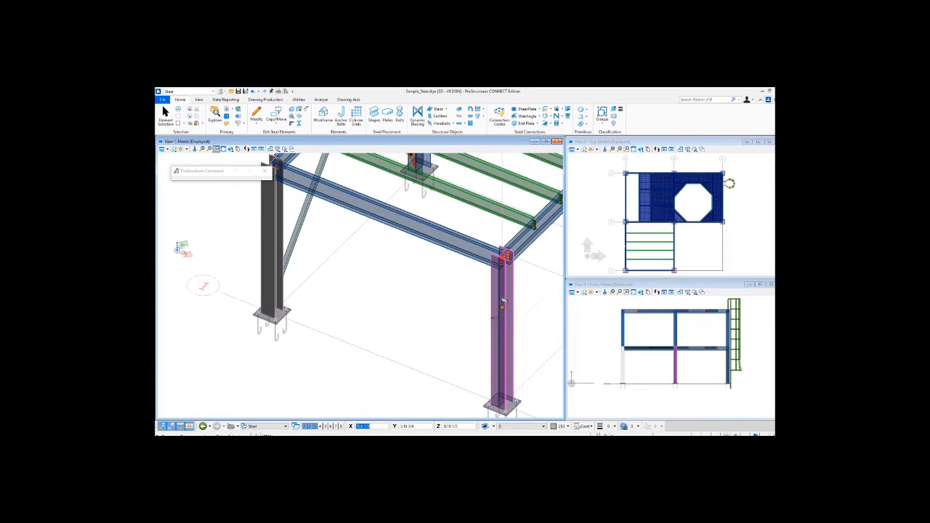
pyautogui.click(266, 353)
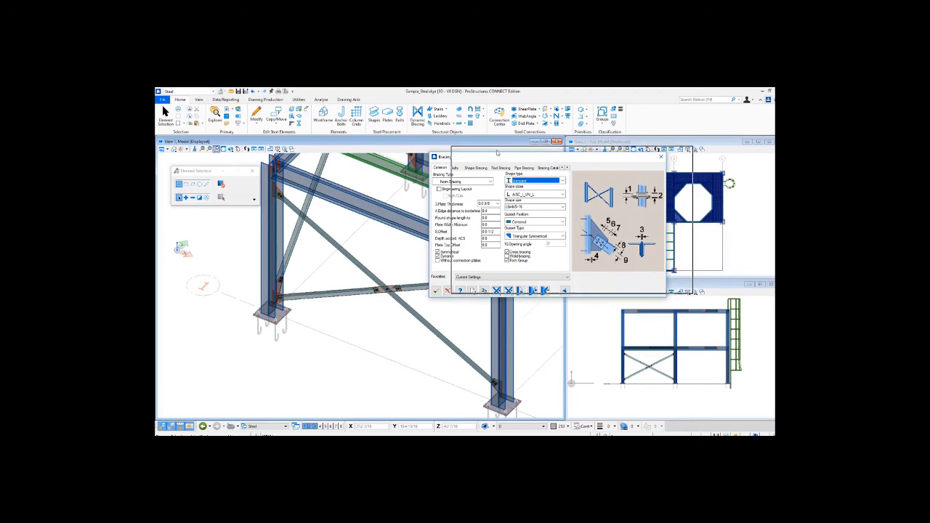
# Step: Turn on Divide All for the cross bracing so its members meet at the central gusset plate, and accept the bracing
pyautogui.moveTo(474, 157); pyautogui.dragTo(496, 153)
pyautogui.scroll(3, 366, 311)
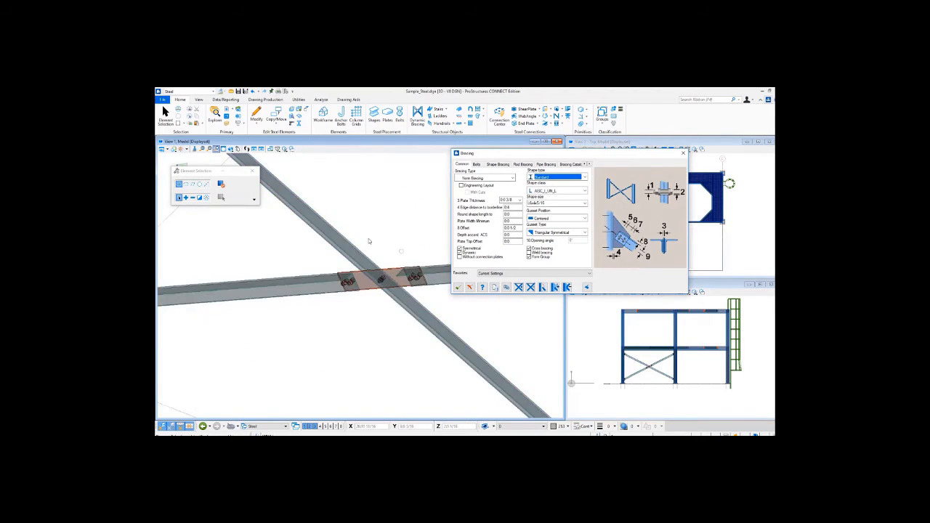
pyautogui.scroll(-1, 368, 315)
pyautogui.scroll(-3, 385, 334)
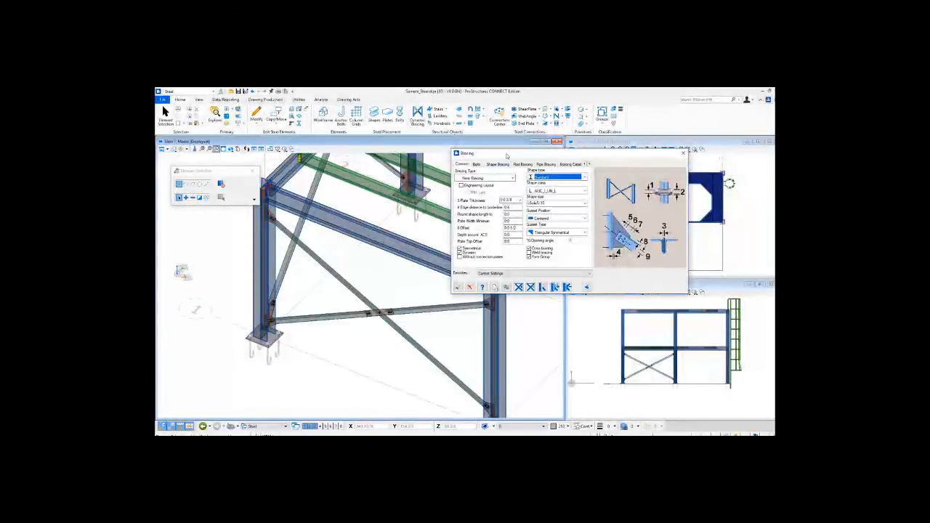
pyautogui.click(477, 164)
pyautogui.click(565, 166)
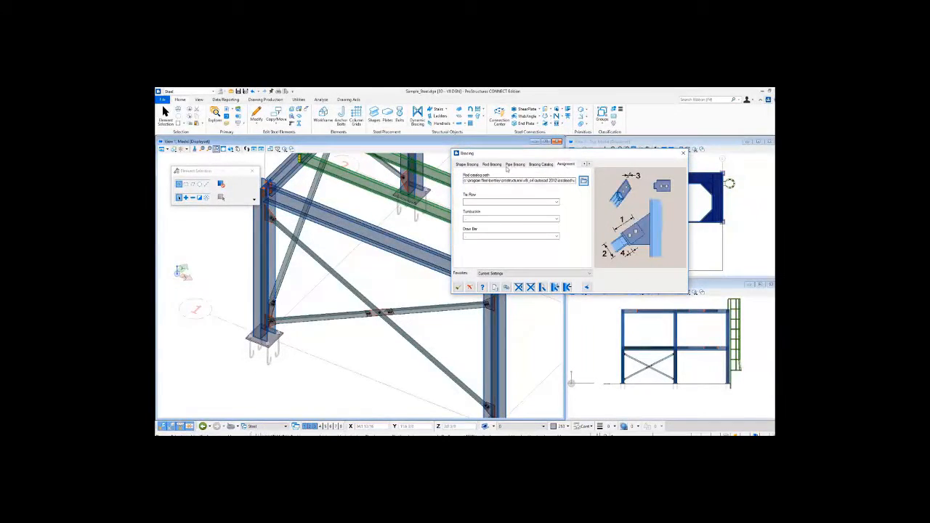
pyautogui.click(469, 166)
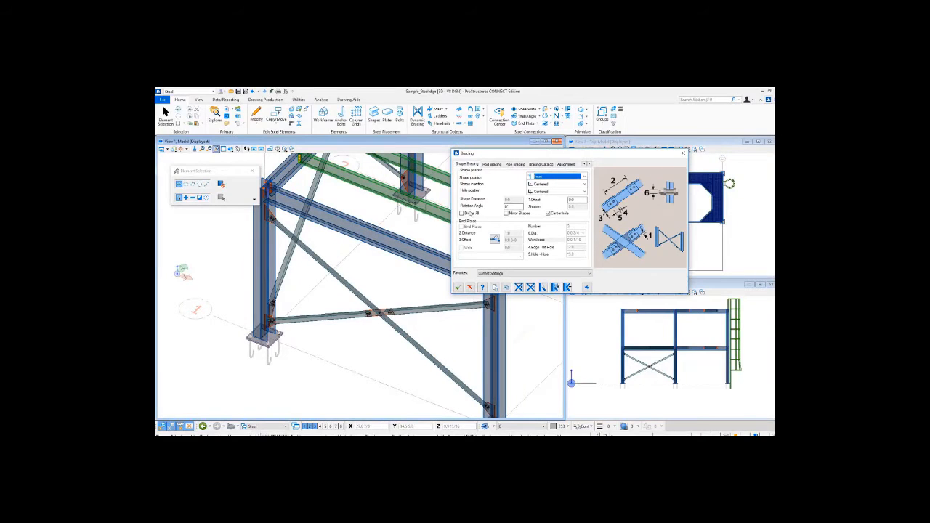
pyautogui.click(462, 213)
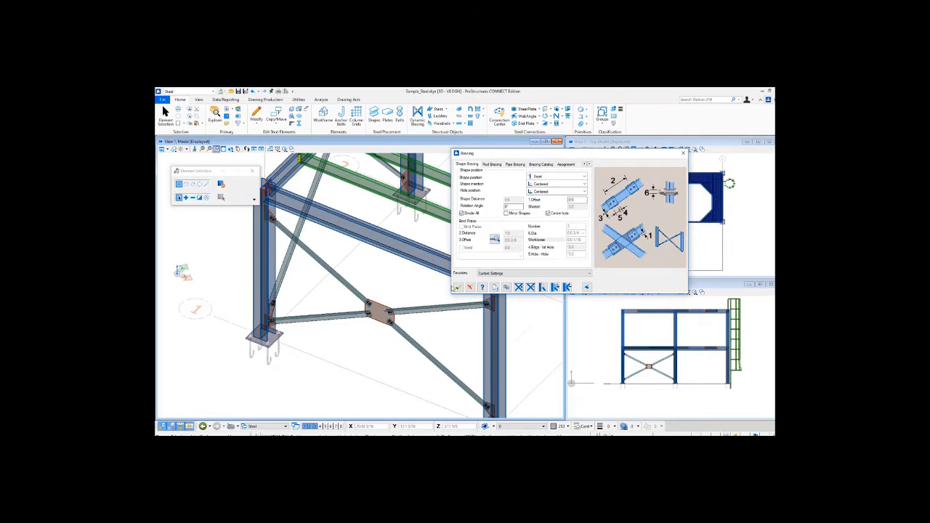
pyautogui.click(459, 288)
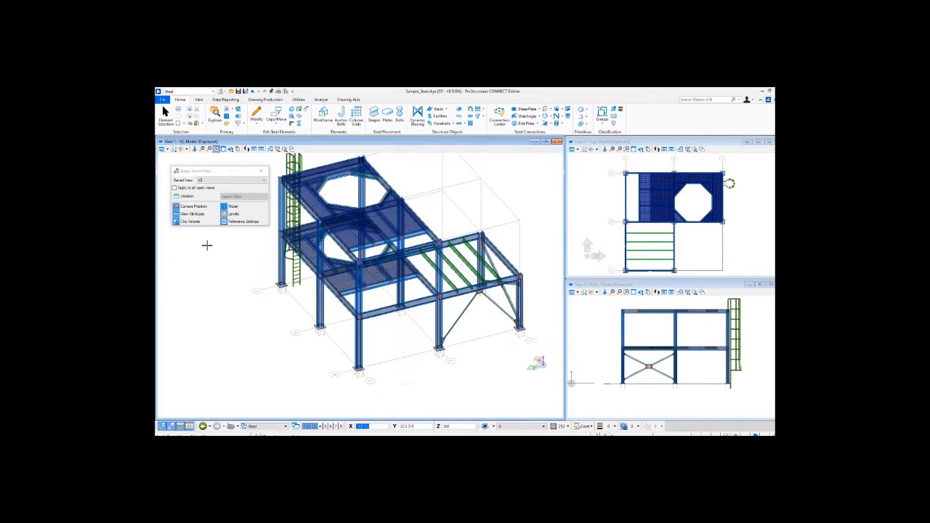
# Step: Place a standard stair at the base of the structure's corner column and show the parameter preview in its settings
pyautogui.click(403, 383)
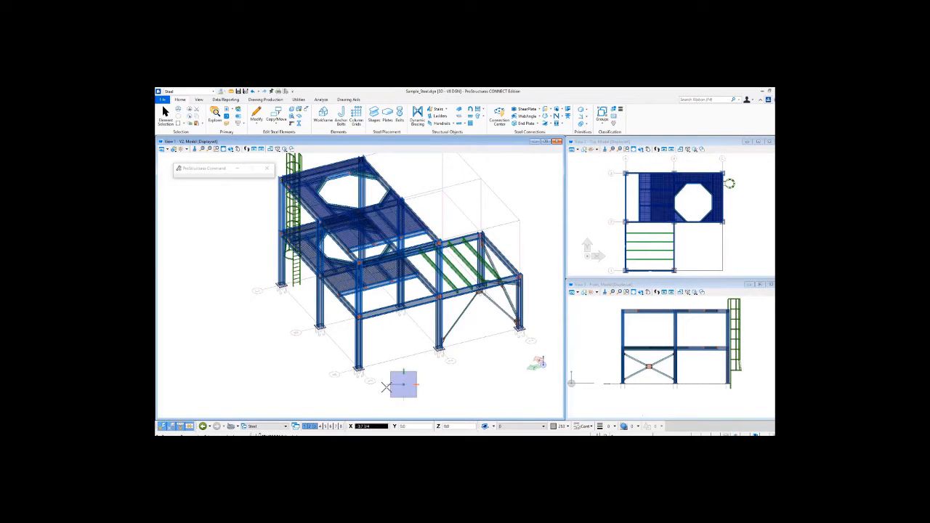
pyautogui.press('t')
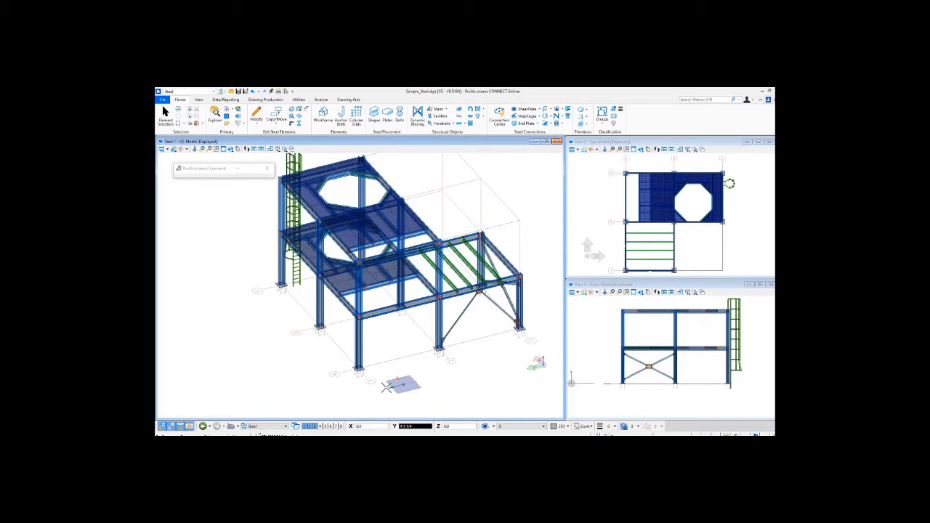
pyautogui.click(474, 390)
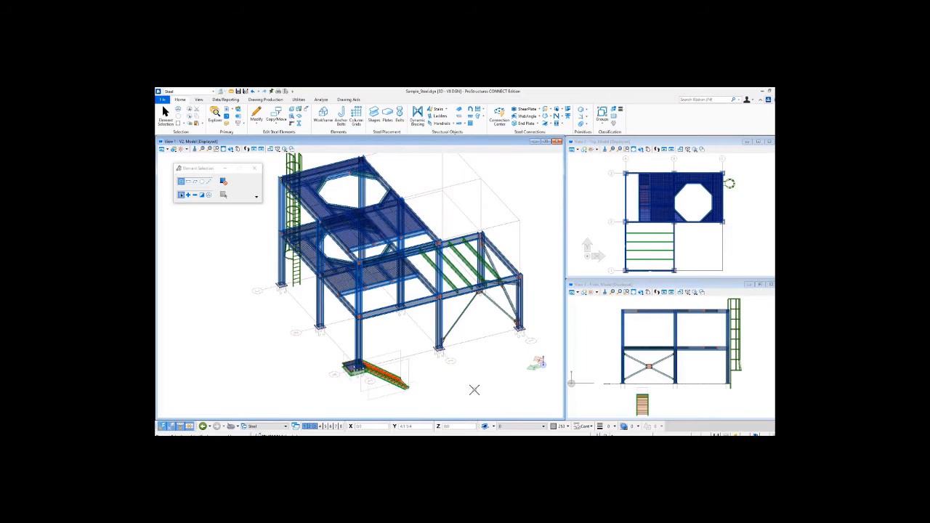
pyautogui.moveTo(240, 250); pyautogui.dragTo(498, 168)
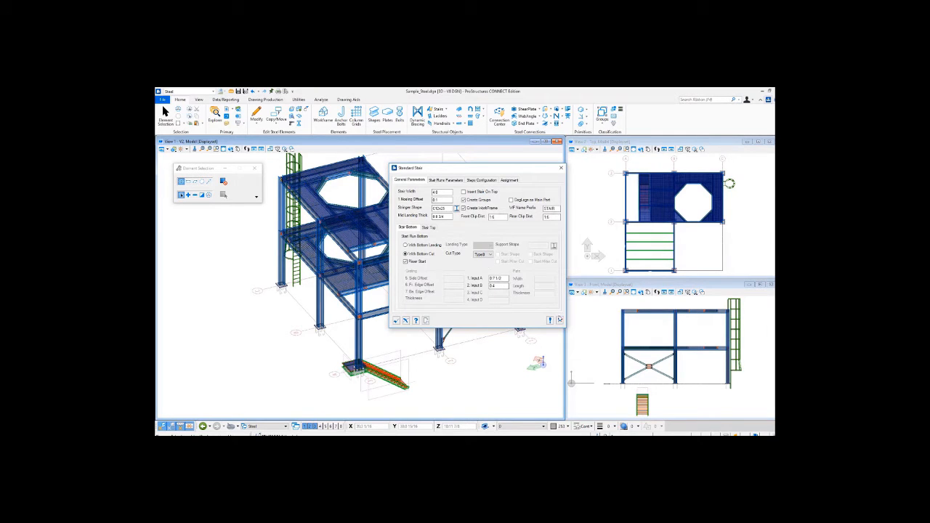
pyautogui.click(559, 320)
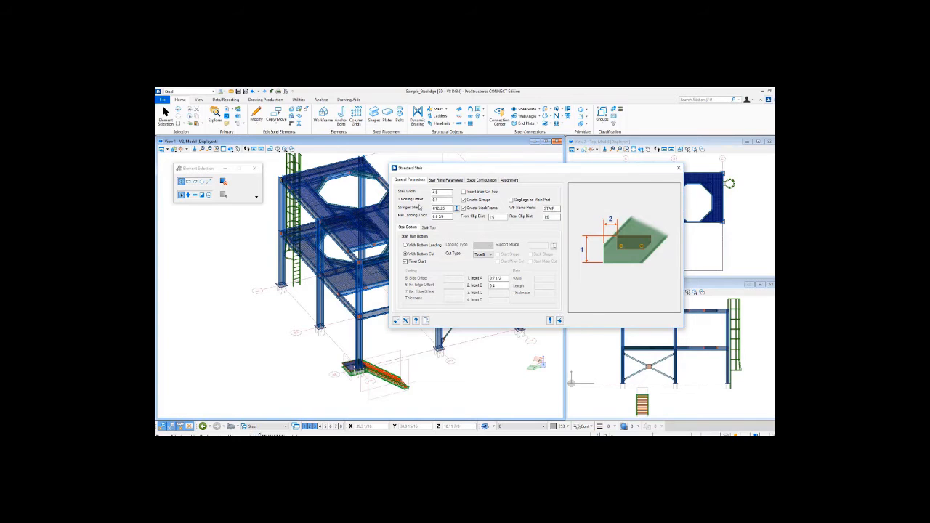
# Step: Try the TypeC bottom cut on the stair, restore TypeB, and check the stair run parameters
pyautogui.click(491, 255)
pyautogui.click(485, 269)
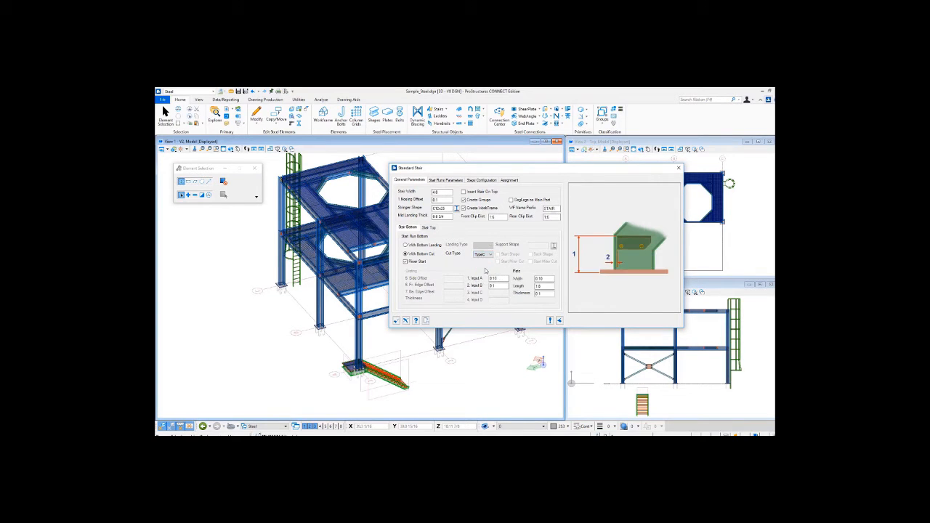
pyautogui.click(492, 255)
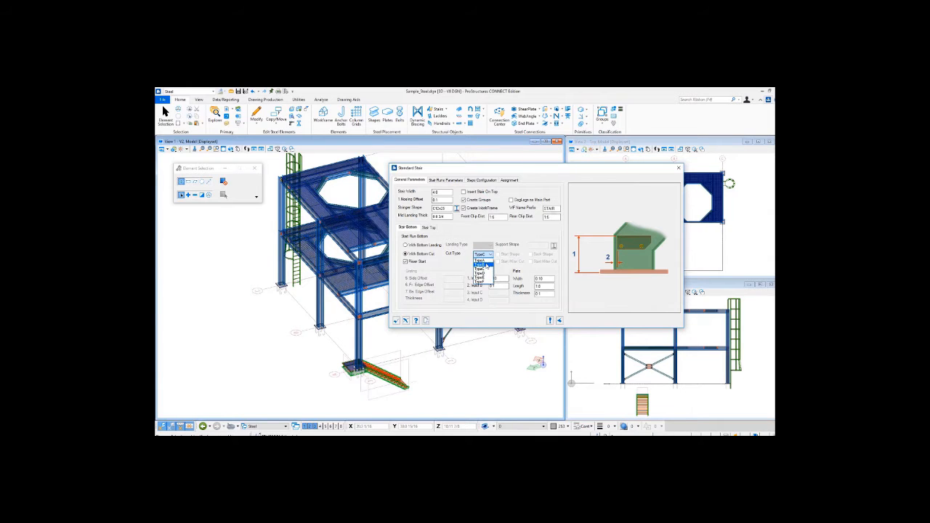
pyautogui.click(482, 264)
pyautogui.click(445, 180)
pyautogui.click(407, 180)
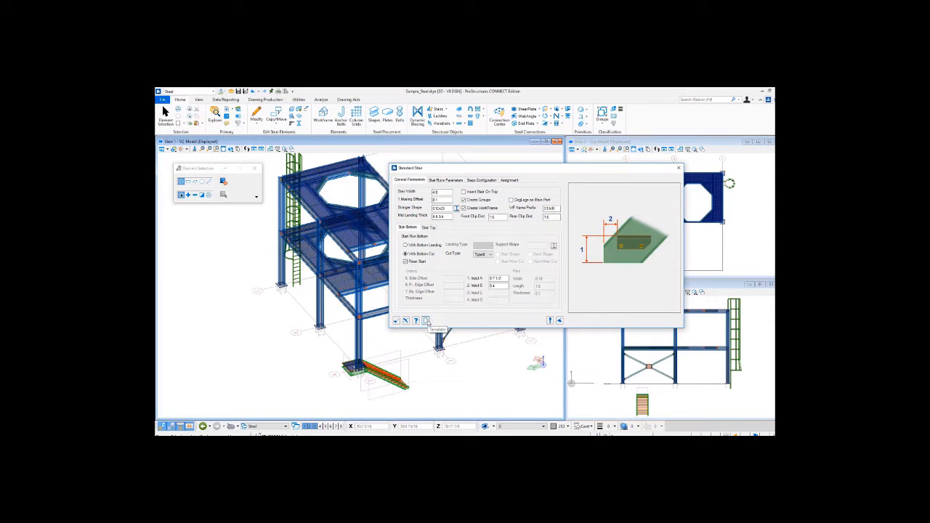
# Step: Load a saved template for the multi-flight stair with landings, review its run parameters, and accept the stair
pyautogui.click(426, 320)
pyautogui.doubleClick(525, 279)
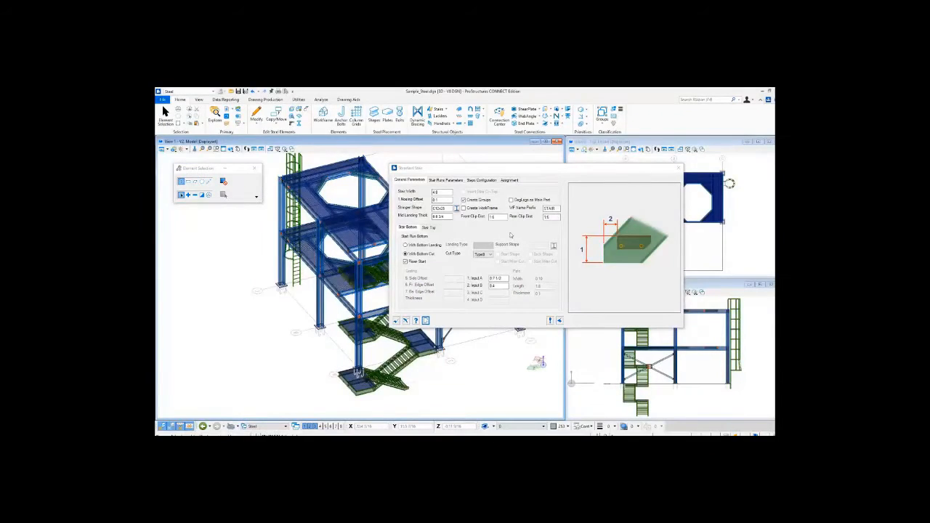
pyautogui.click(449, 179)
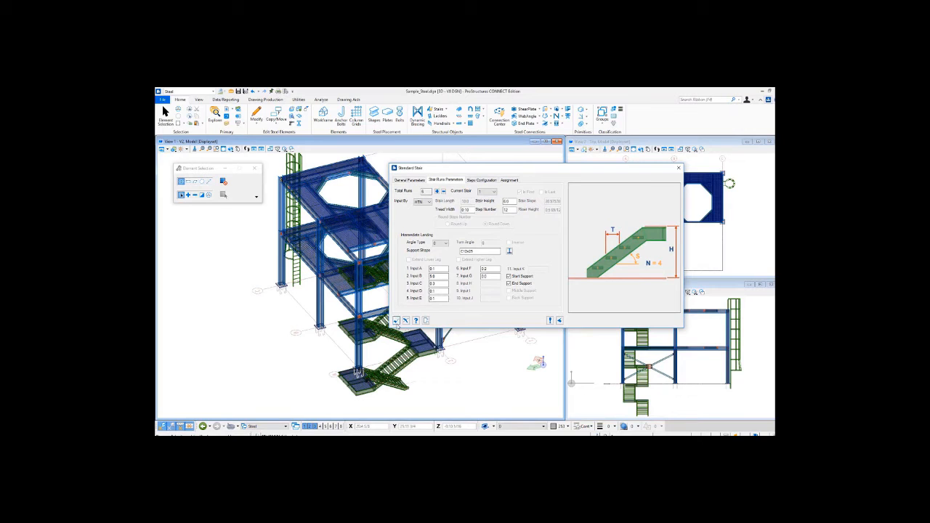
pyautogui.click(395, 322)
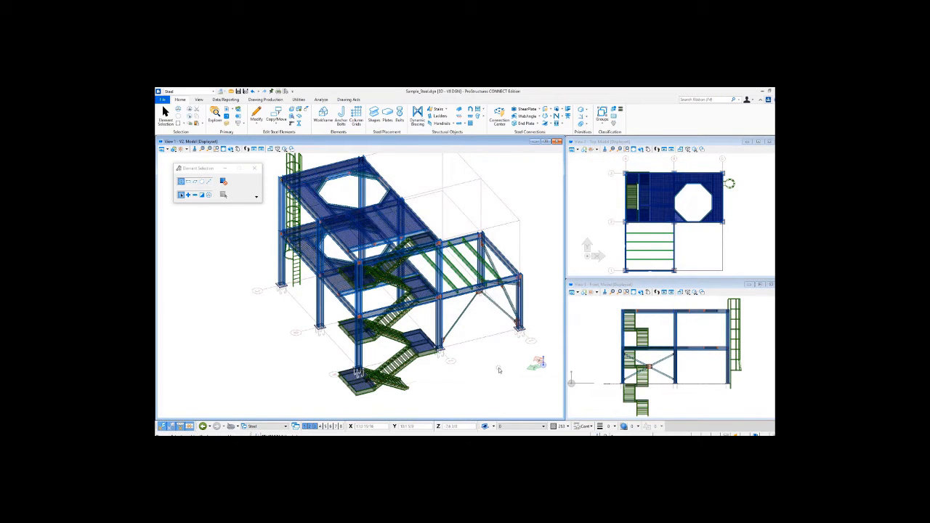
# Step: Apply the saved view V3 to the main 3D view to show the new stair tower
pyautogui.moveTo(497, 369)
pyautogui.keyDown('shift'); pyautogui.mouseDown(button='middle')
pyautogui.moveTo(399, 365)
pyautogui.moveTo(338, 394)
pyautogui.moveTo(334, 370)
pyautogui.moveTo(341, 344)
pyautogui.moveTo(356, 338)
pyautogui.moveTo(430, 338)
pyautogui.moveTo(499, 353)
pyautogui.moveTo(537, 339)
pyautogui.moveTo(509, 361)
pyautogui.mouseUp(button='middle'); pyautogui.keyUp('shift')
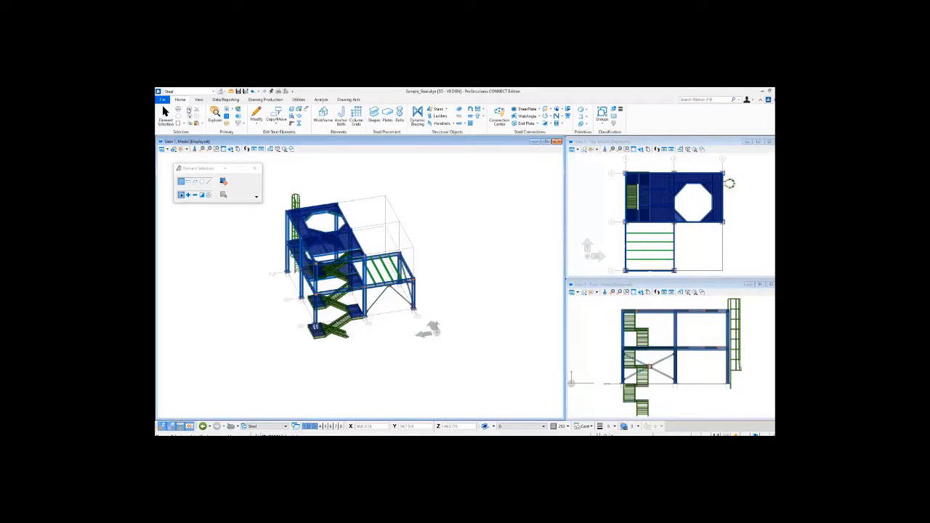
pyautogui.click(199, 100)
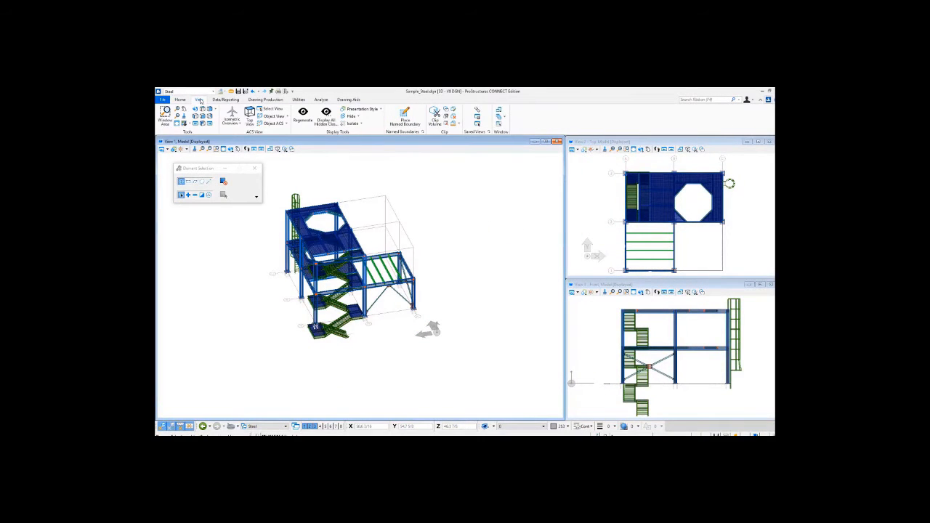
pyautogui.click(479, 128)
pyautogui.moveTo(214, 168)
pyautogui.mouseDown()
pyautogui.moveTo(198, 170)
pyautogui.moveTo(210, 164)
pyautogui.mouseUp()
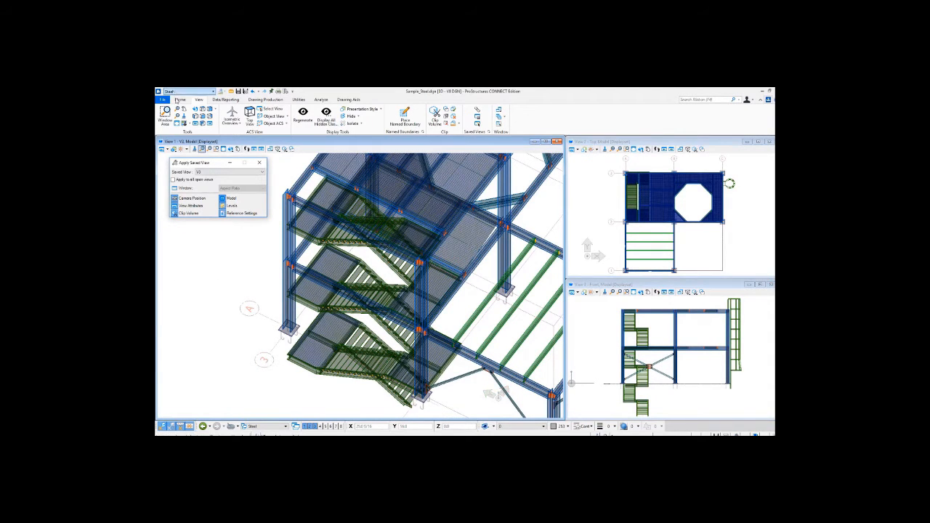
# Step: Start a standard handrail and select the stair stringers and landing edges as its supporting shapes
pyautogui.click(179, 100)
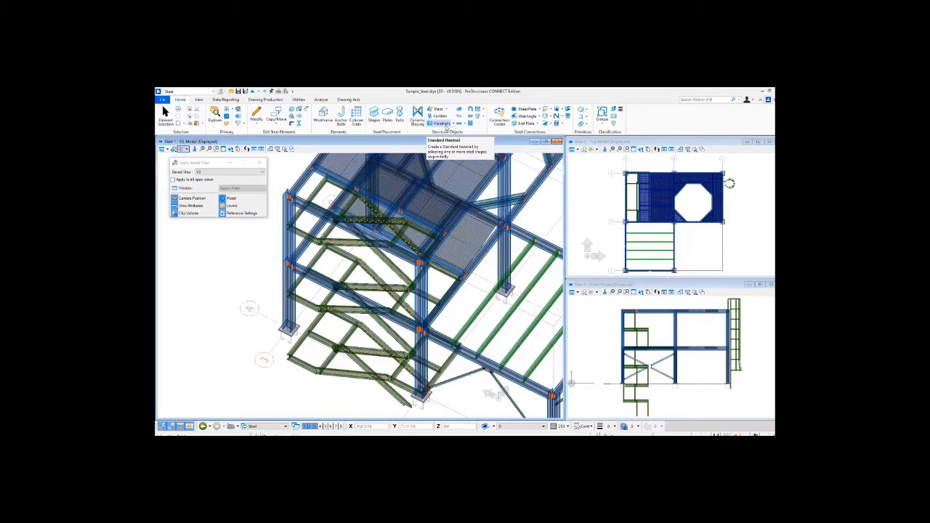
pyautogui.click(442, 123)
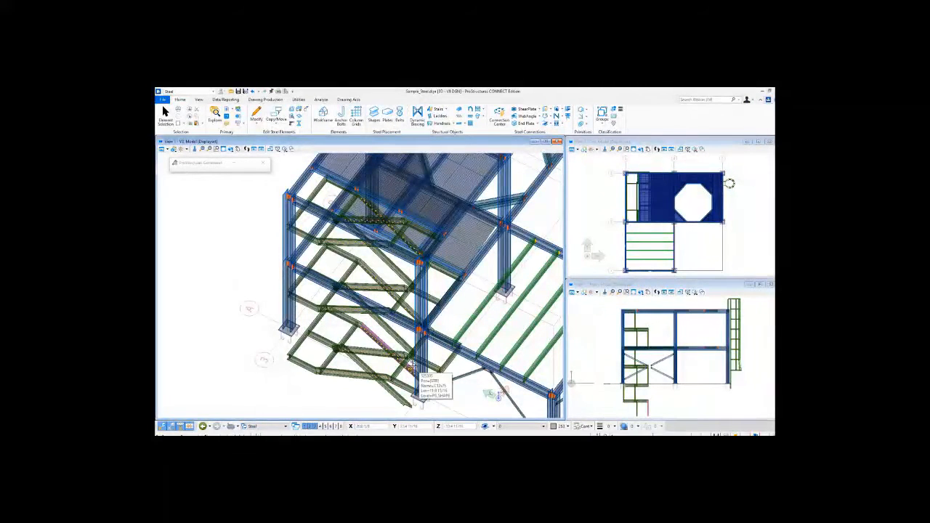
pyautogui.click(359, 318)
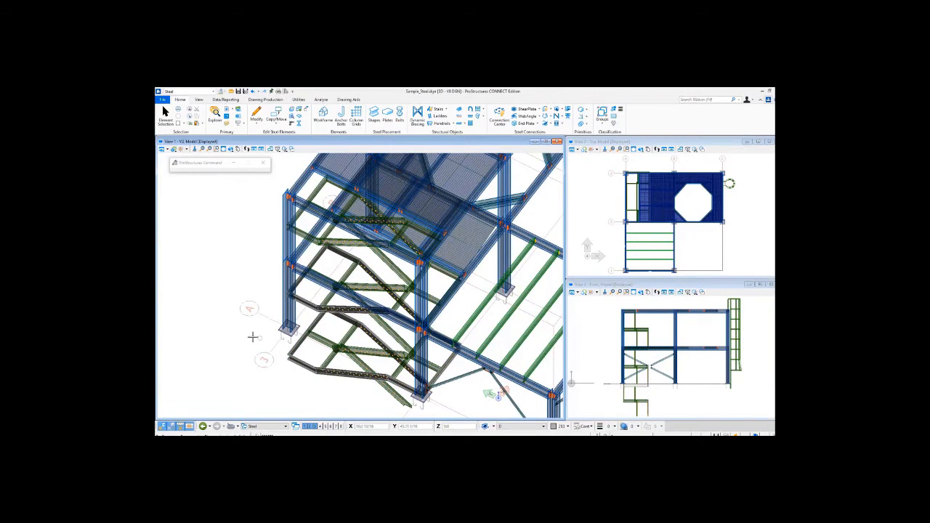
pyautogui.click(231, 335)
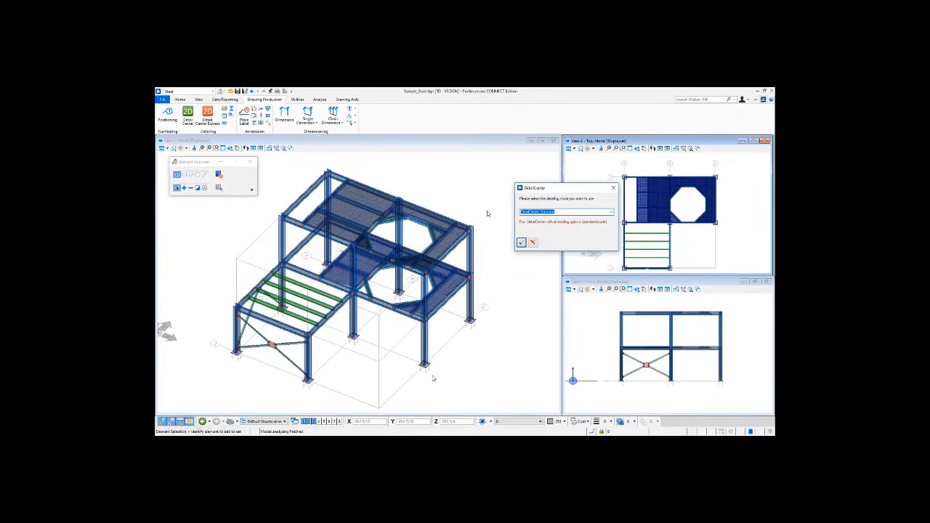
# Step: Start DetailCenter in standard mode and assign US_CC_View-Steel_Anchor_Plan_Pos to the Anchor plan view and the Elevation style to Sample_X_A
pyautogui.click(521, 243)
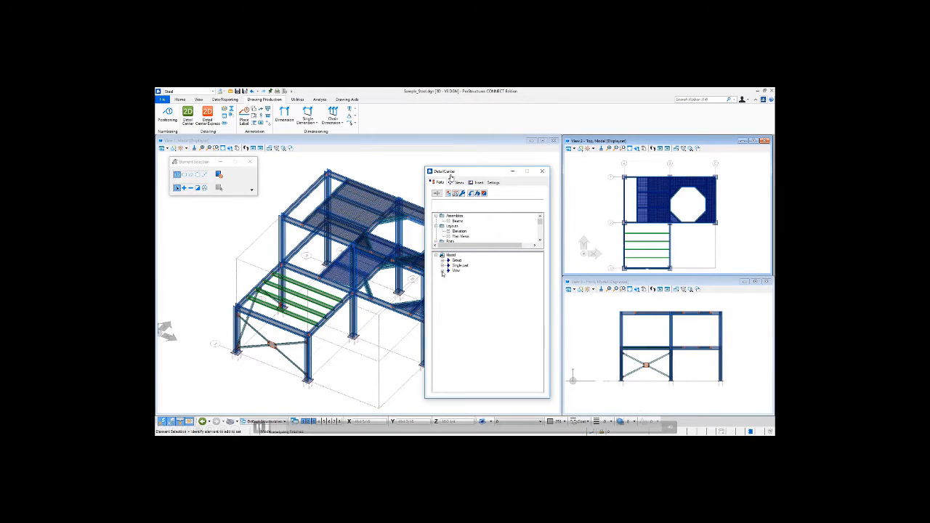
pyautogui.click(442, 271)
pyautogui.click(470, 277)
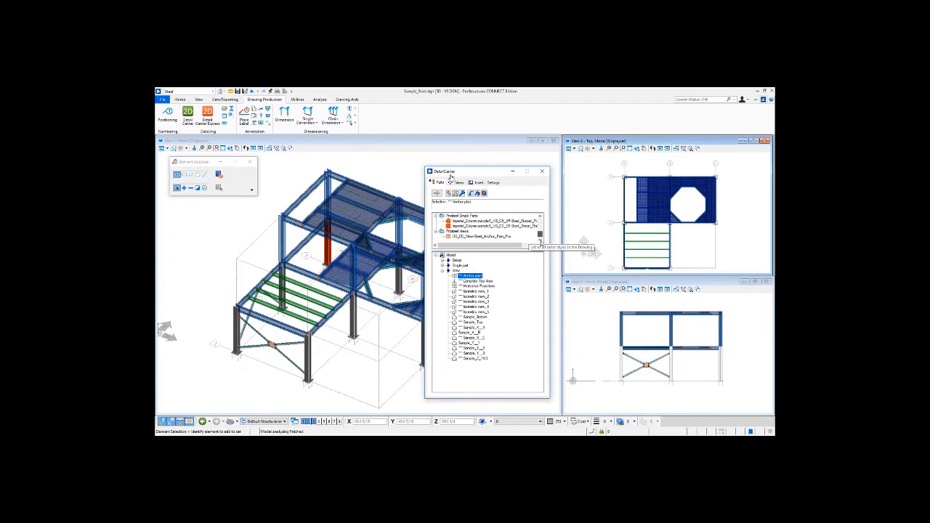
pyautogui.click(475, 237)
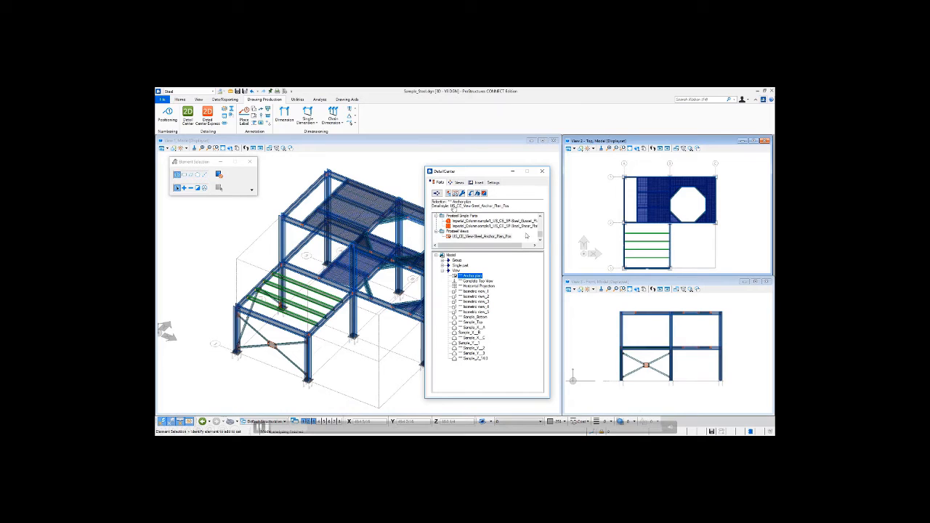
pyautogui.click(471, 328)
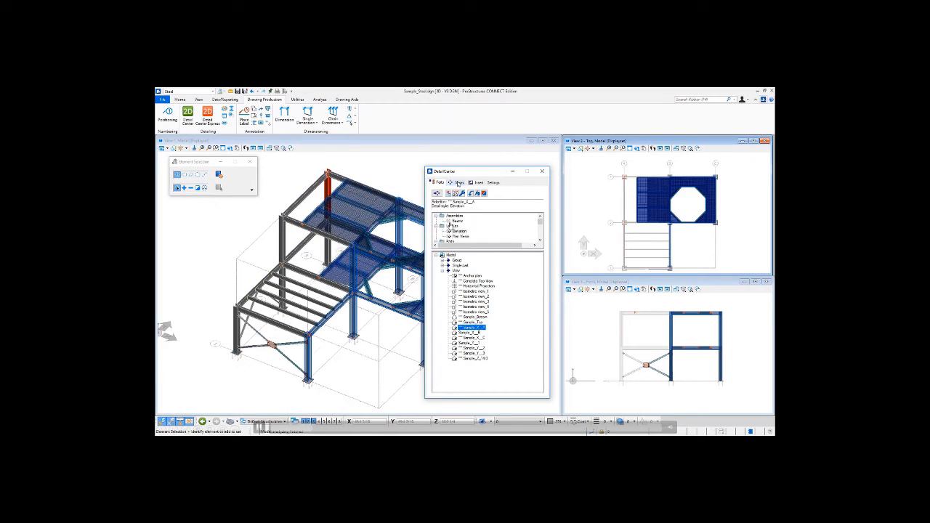
# Step: Preview the 2D drawing of the Anchor plan from the prepared detail views
pyautogui.click(459, 182)
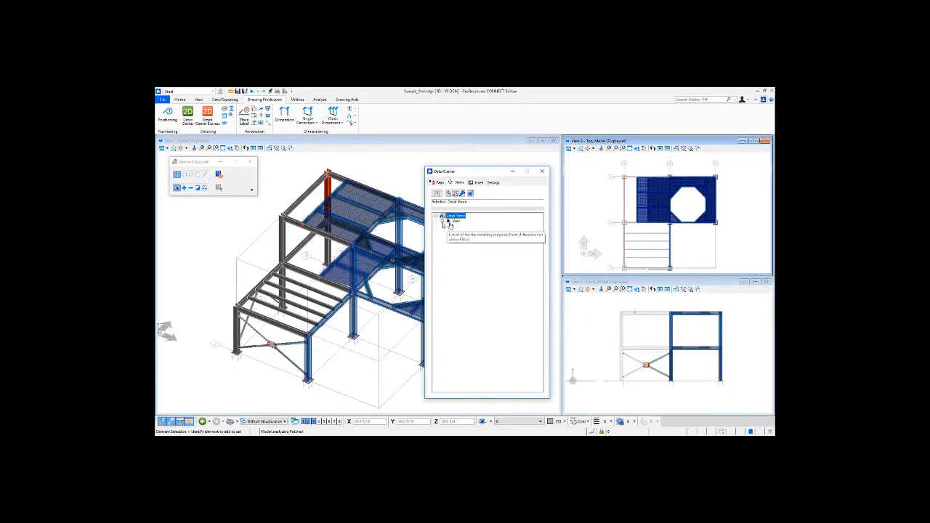
pyautogui.click(448, 222)
pyautogui.click(474, 226)
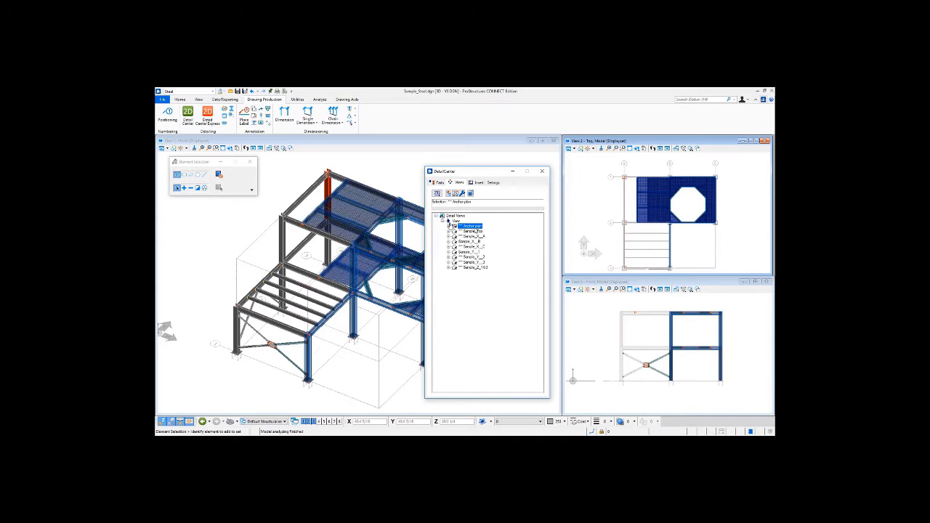
pyautogui.rightClick(476, 228)
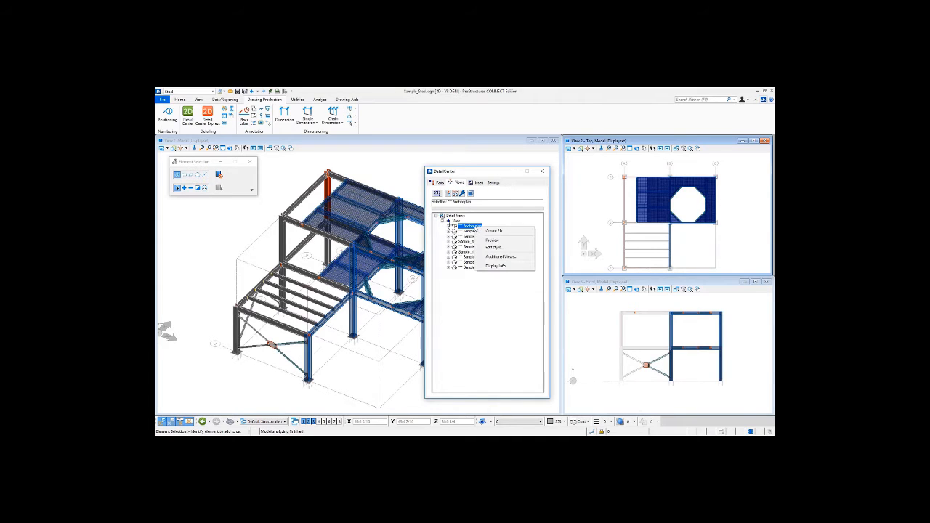
pyautogui.click(492, 241)
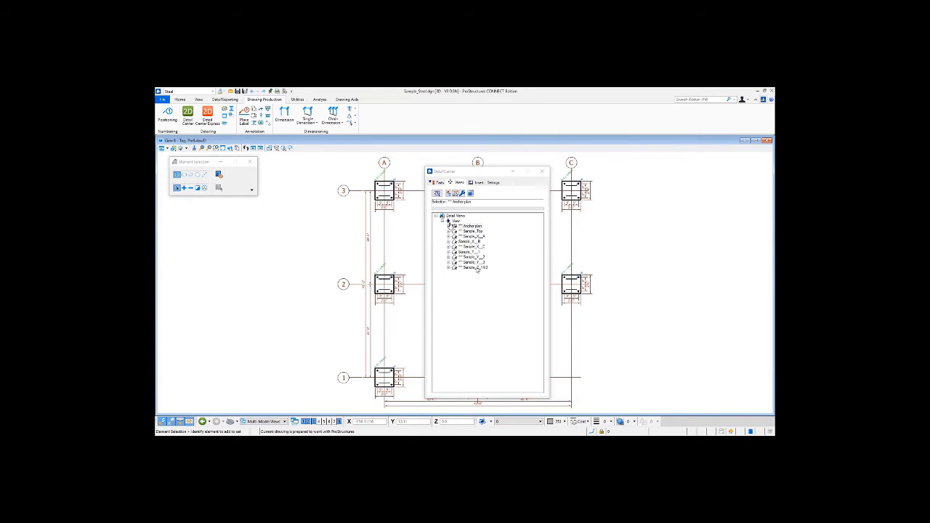
# Step: Preview the 2D drawing of the Sample_Z floor plan, the last of the prepared detail views
pyautogui.click(477, 269)
pyautogui.rightClick(477, 269)
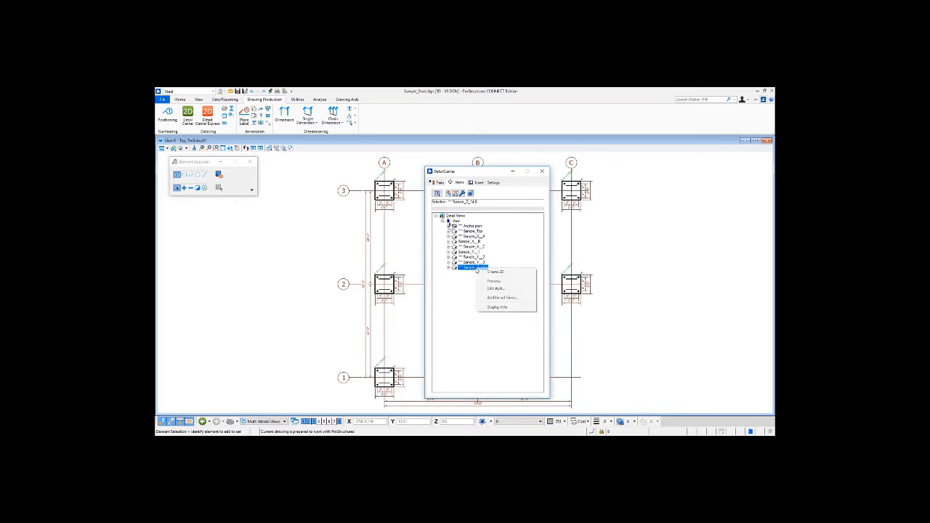
pyautogui.click(492, 283)
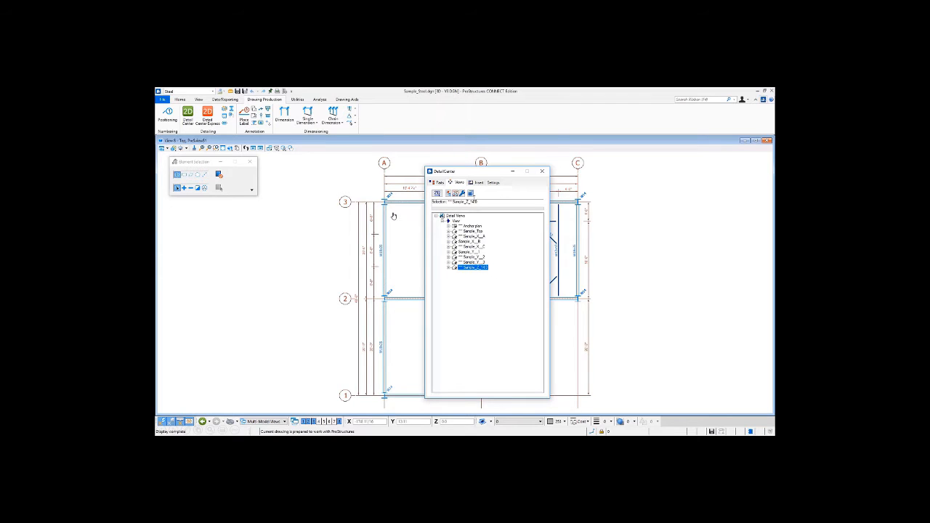
# Step: Create the 2D drawings for all prepared detail views, from Anchor plan through the Sample_Z floor plan
pyautogui.click(474, 233)
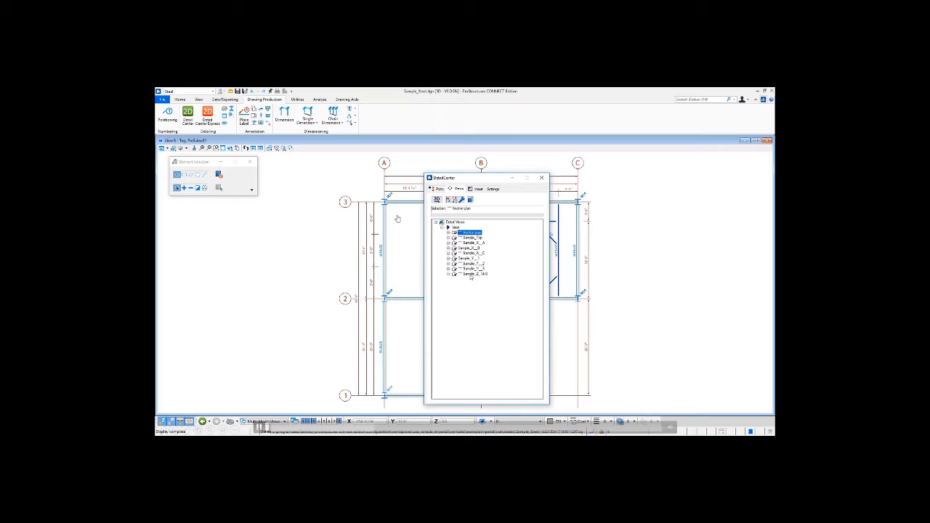
pyautogui.keyDown('shift'); pyautogui.click(472, 273); pyautogui.keyUp('shift')
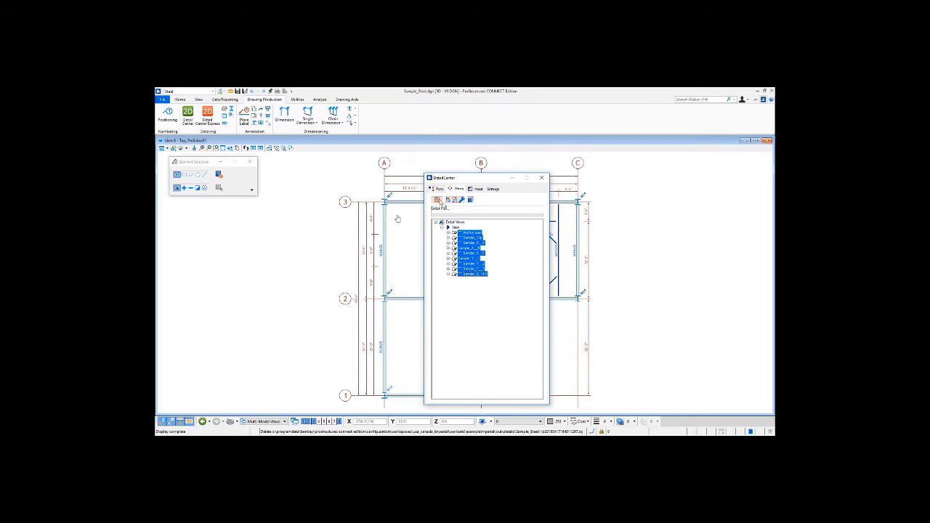
pyautogui.click(438, 201)
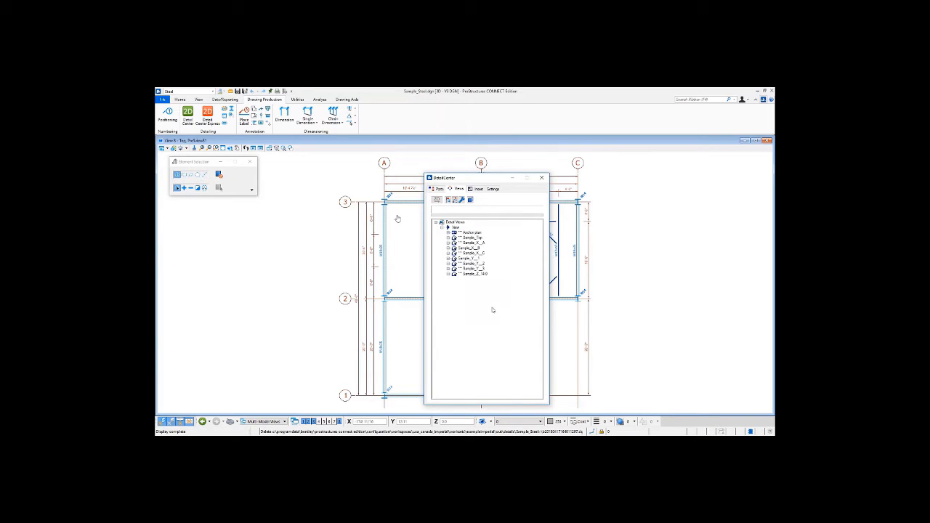
# Step: Open the Sample_Steel detail directory and expand the detail cells of its views for insertion
pyautogui.click(477, 191)
pyautogui.click(462, 228)
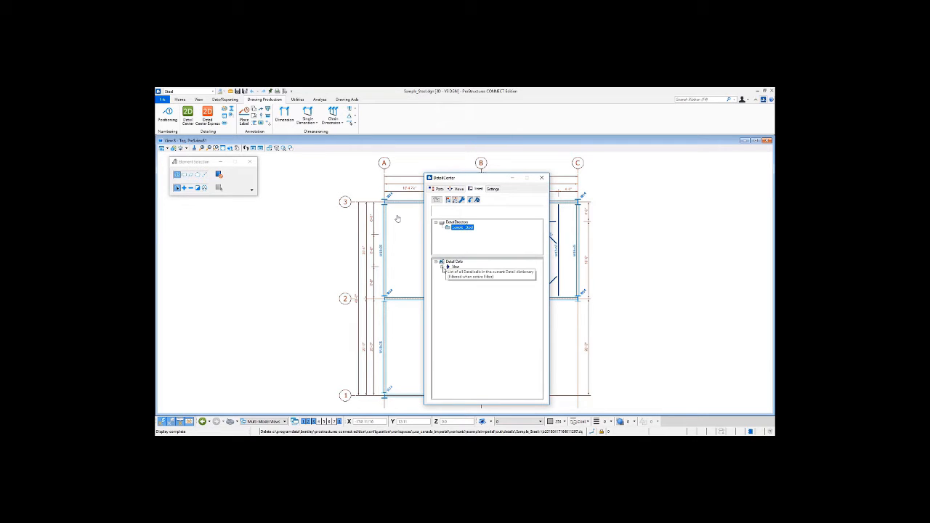
pyautogui.click(443, 263)
pyautogui.click(453, 272)
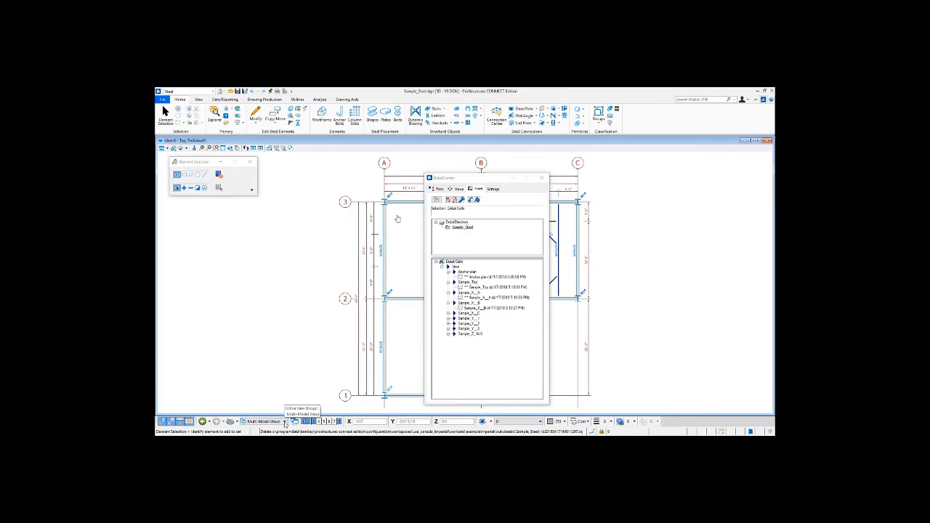
# Step: Switch to the 3D Design - Plans Views group and insert the Anchor plan detail cell there
pyautogui.click(283, 421)
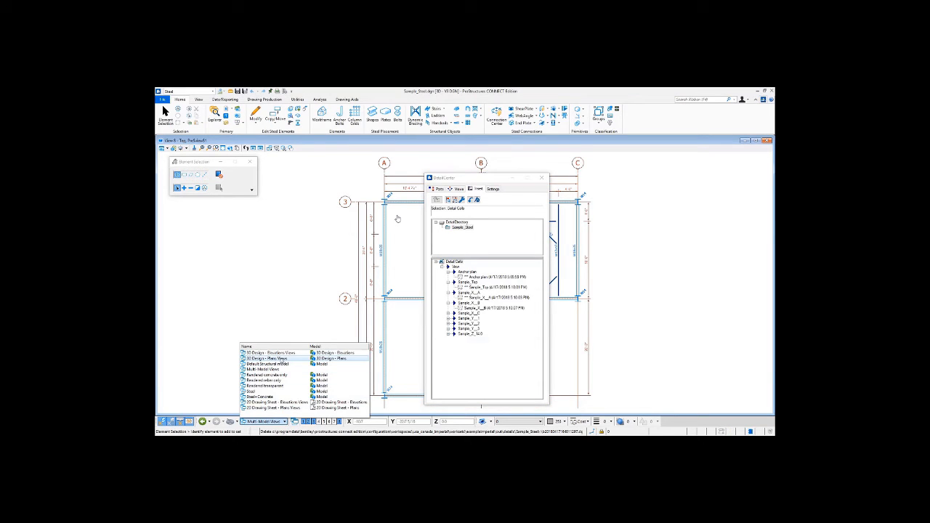
pyautogui.click(282, 359)
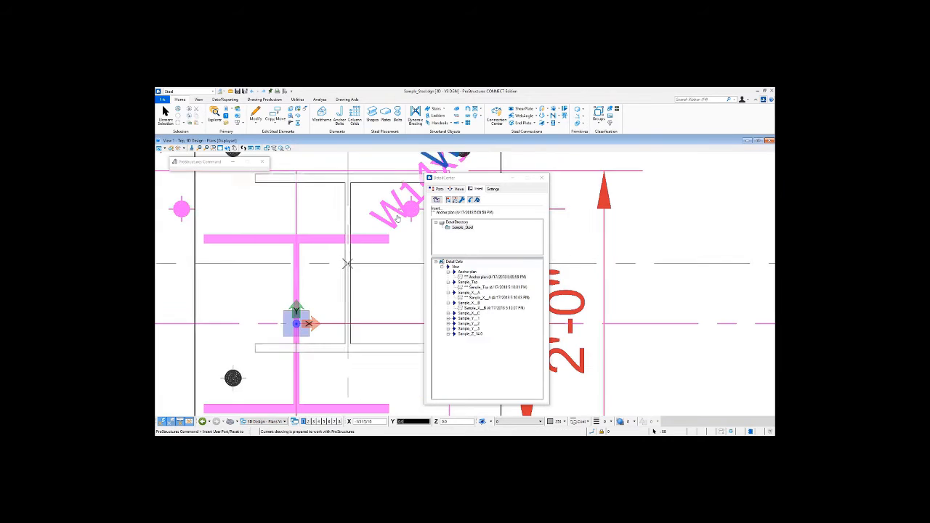
pyautogui.scroll(-10, 331, 281)
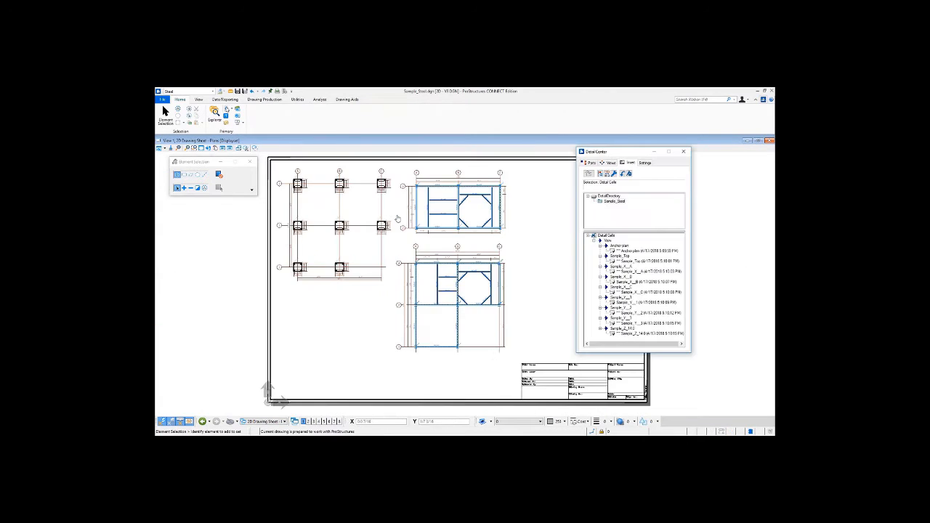
# Step: Examine the attachment properties of the Sample_Steel.dgn reference on the plans drawing sheet, including its model and detail scale
pyautogui.click(226, 108)
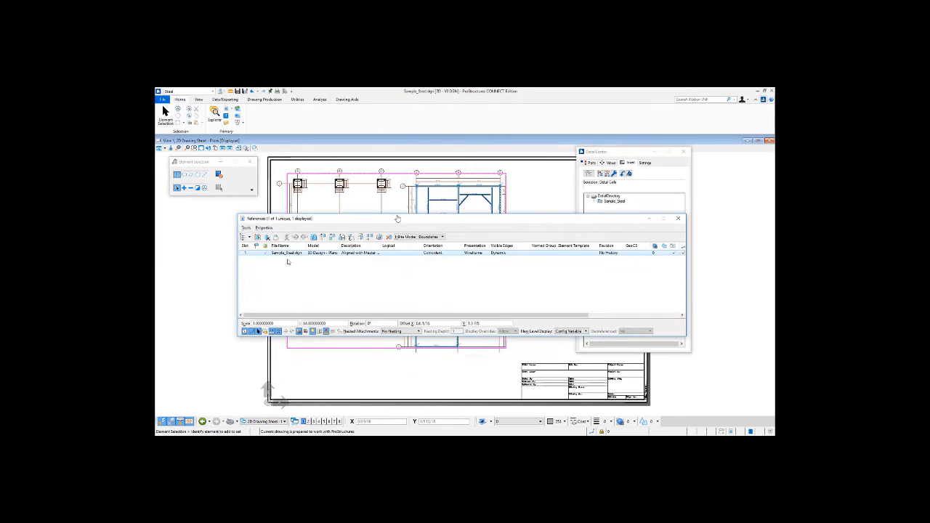
pyautogui.doubleClick(294, 253)
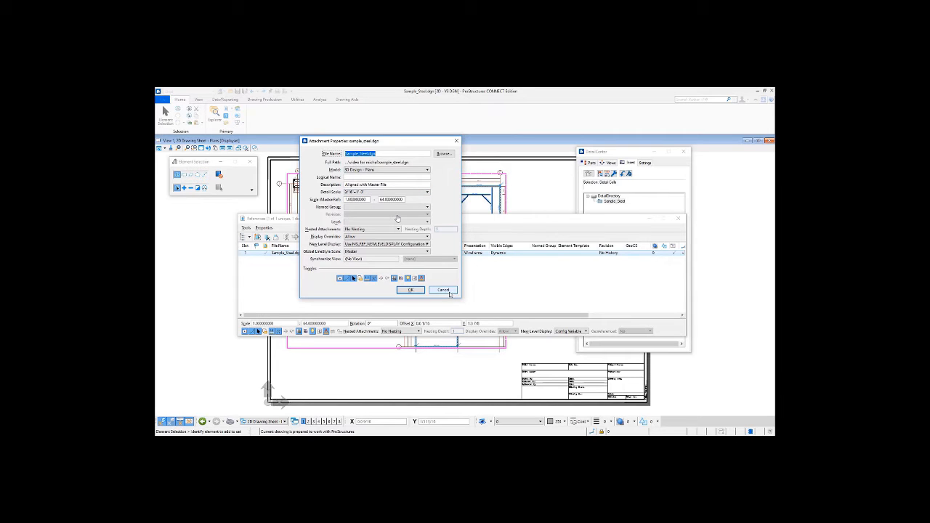
pyautogui.click(444, 290)
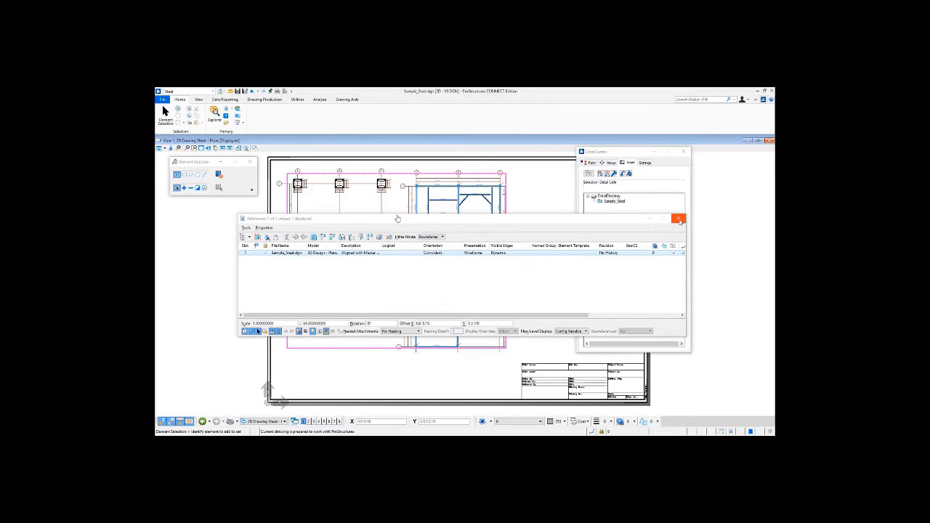
pyautogui.click(678, 220)
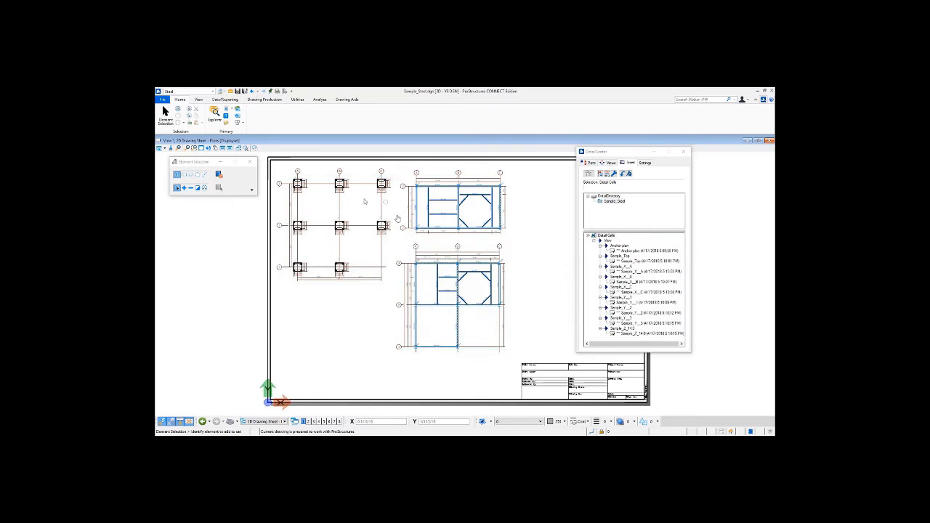
# Step: Fill the title block of the plans sheet with the project data and Floor Plans comment from the Drawing Information Table
pyautogui.click(264, 100)
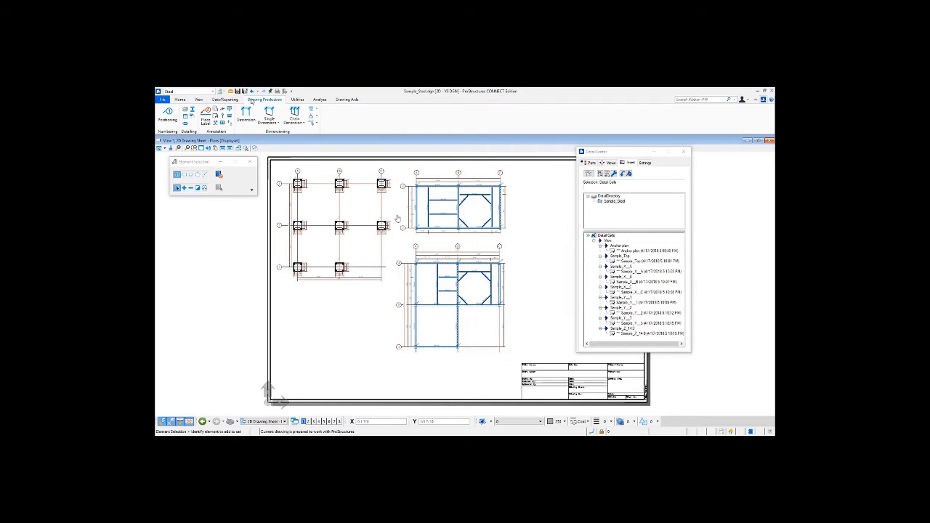
pyautogui.click(216, 109)
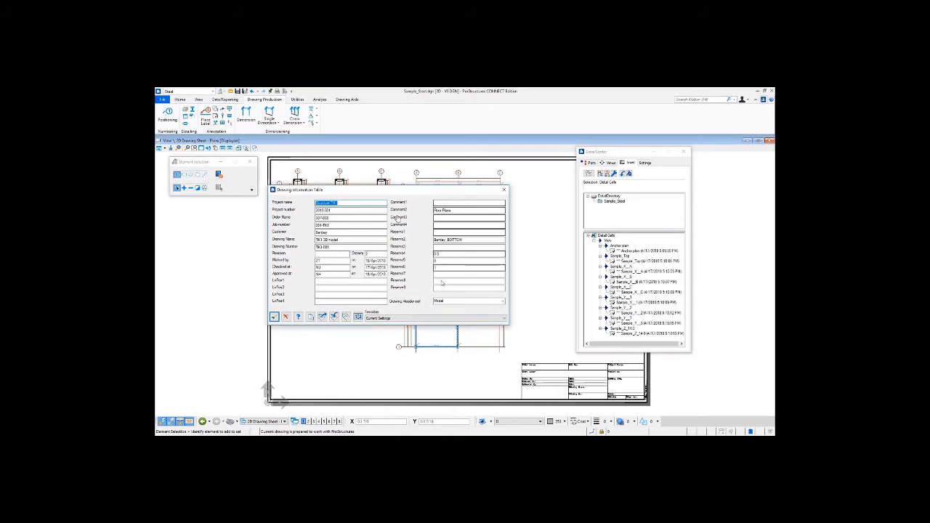
pyautogui.click(322, 318)
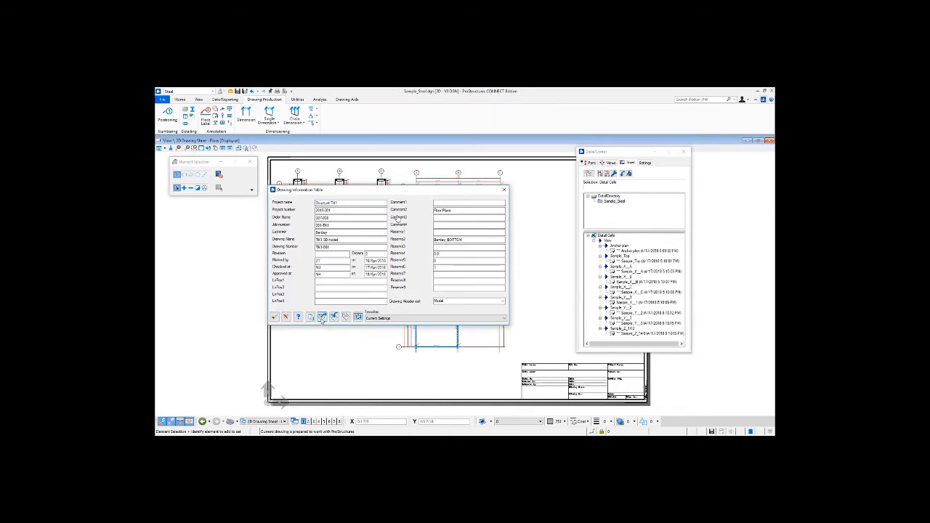
pyautogui.click(274, 317)
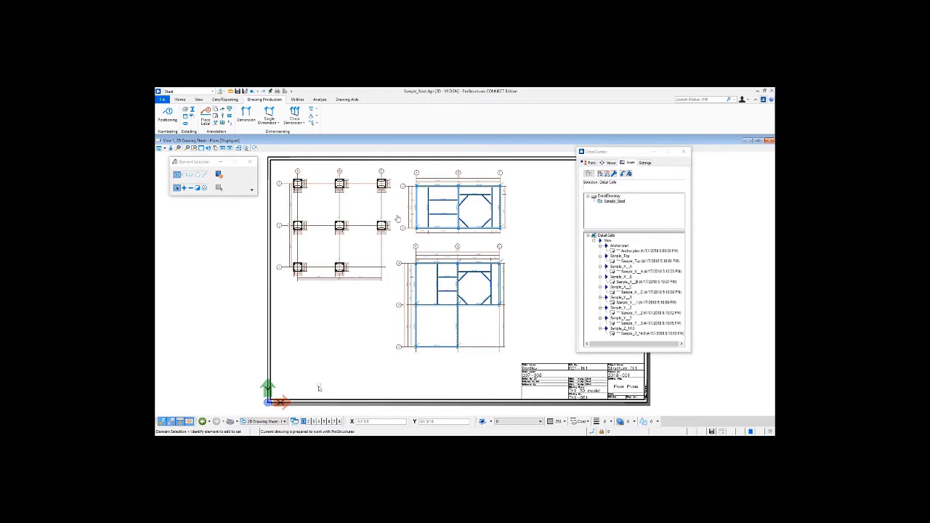
# Step: Switch to the 2D Drawing Sheet - Elevations Views group
pyautogui.click(284, 422)
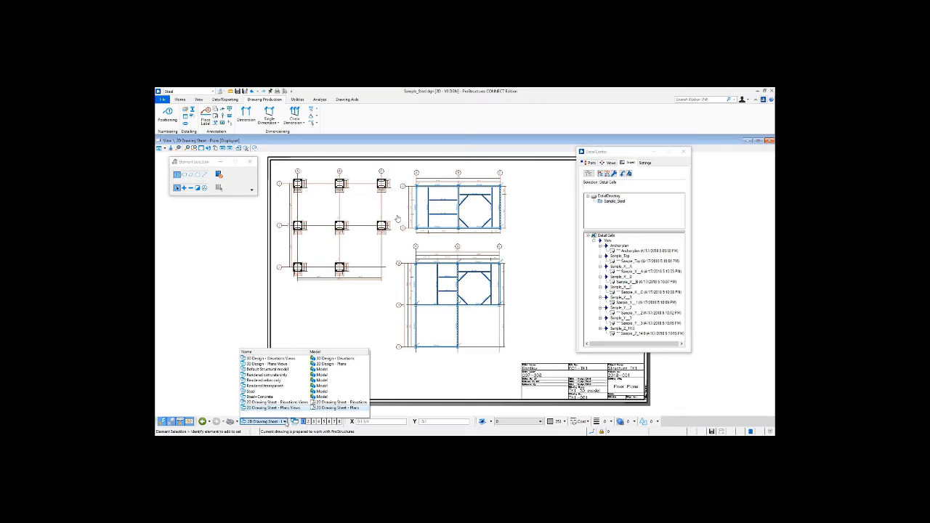
pyautogui.click(289, 402)
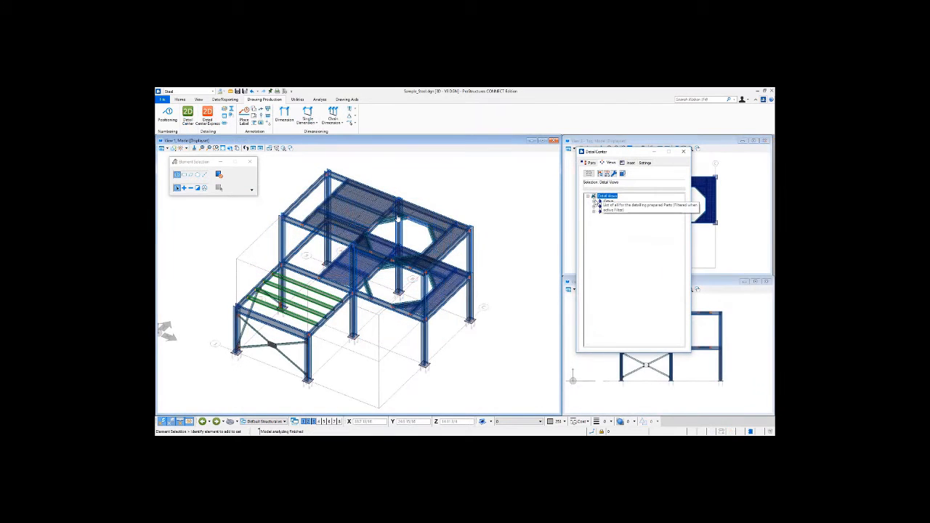
# Step: Expand the group detail views and preview the shop drawing of the W12x26 beam group, position 5001
pyautogui.click(594, 202)
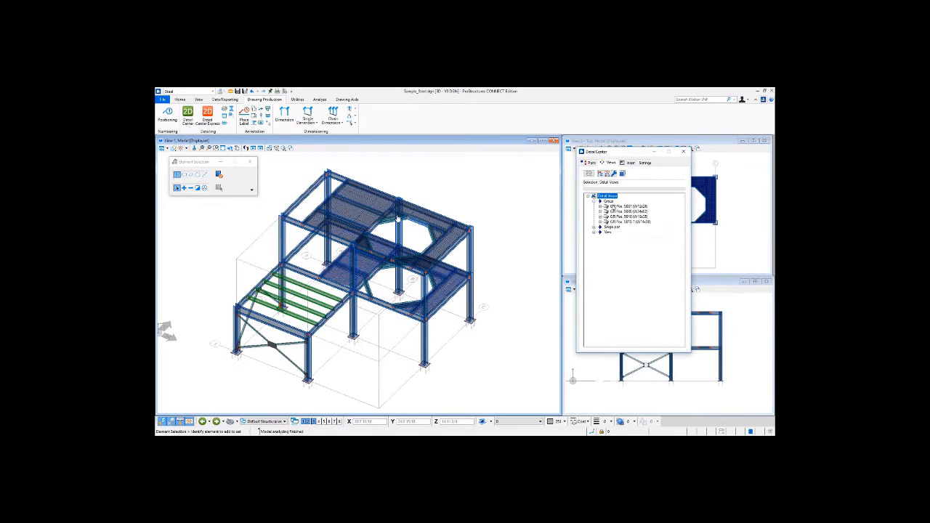
pyautogui.click(614, 206)
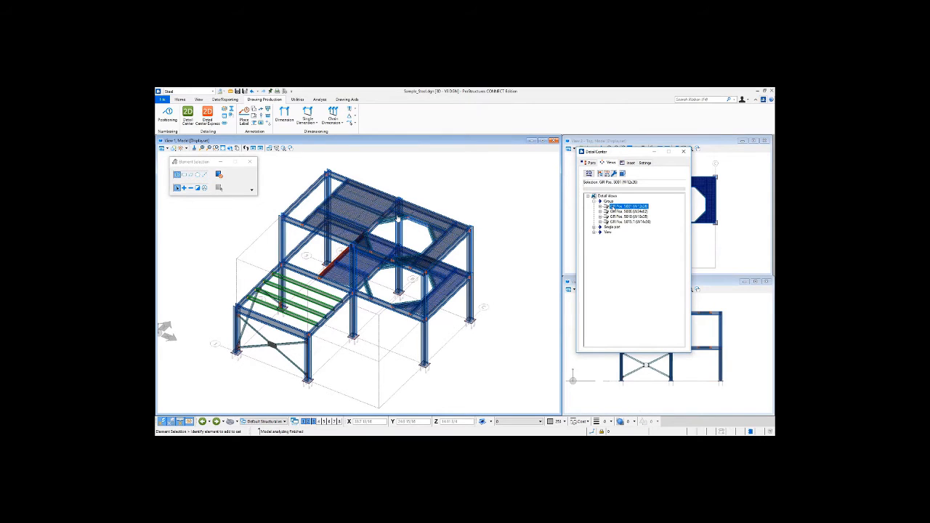
pyautogui.rightClick(613, 206)
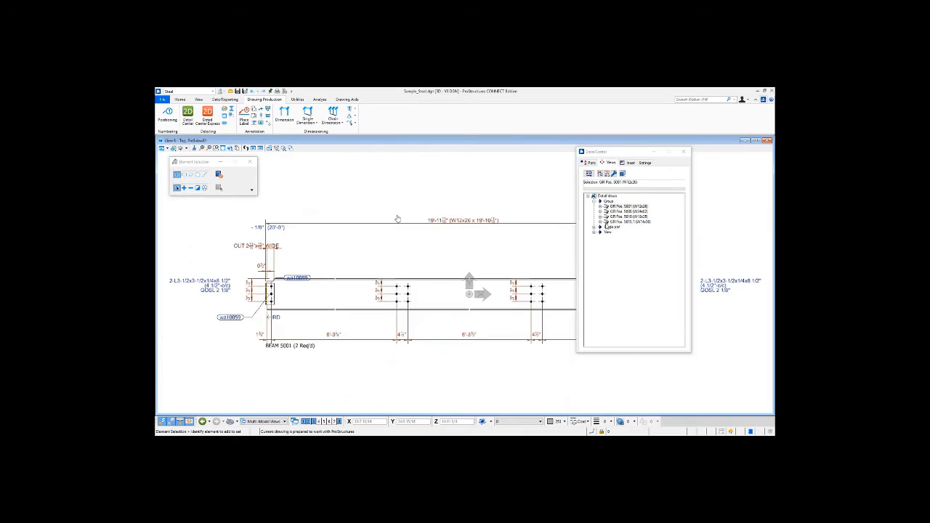
# Step: Preview the shop drawings of the W24x62 beam group, position 5006, and the beam group at position 5010
pyautogui.click(616, 211)
pyautogui.rightClick(616, 212)
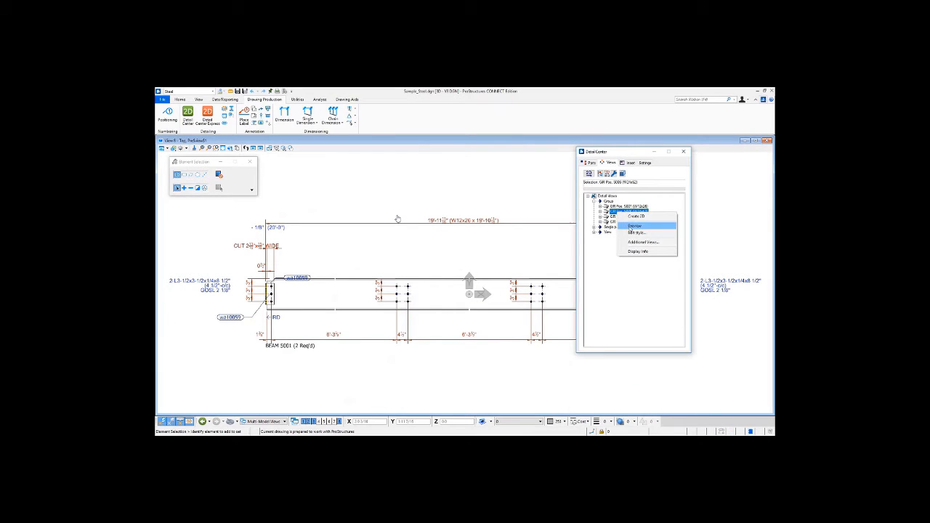
pyautogui.click(633, 226)
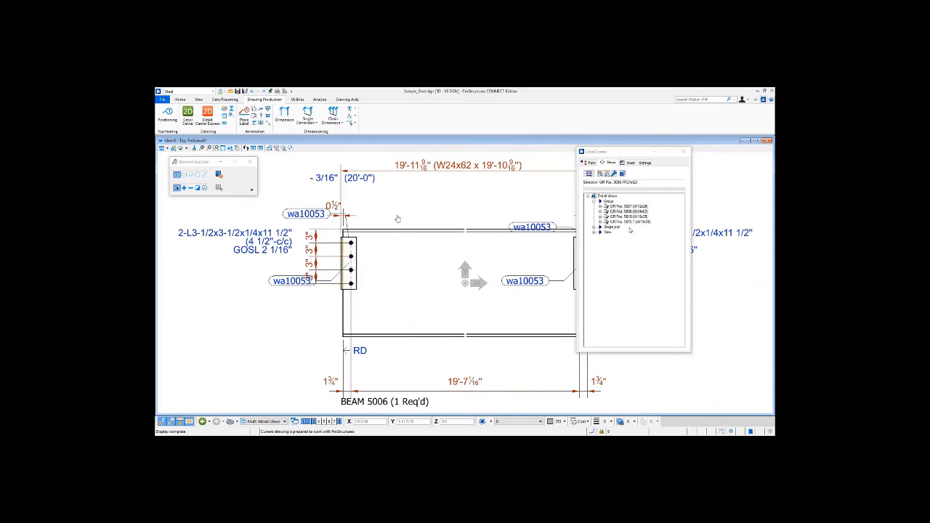
pyautogui.click(616, 217)
pyautogui.rightClick(616, 217)
pyautogui.click(627, 231)
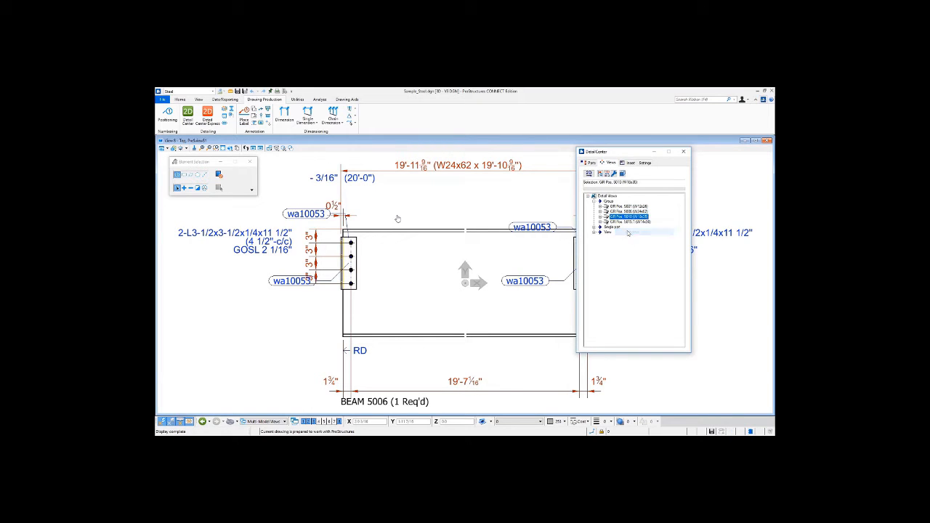
# Step: Preview the drawings of the W14x90 column group, position 5015.1, and of its gusset plate gs10112
pyautogui.click(622, 221)
pyautogui.rightClick(622, 221)
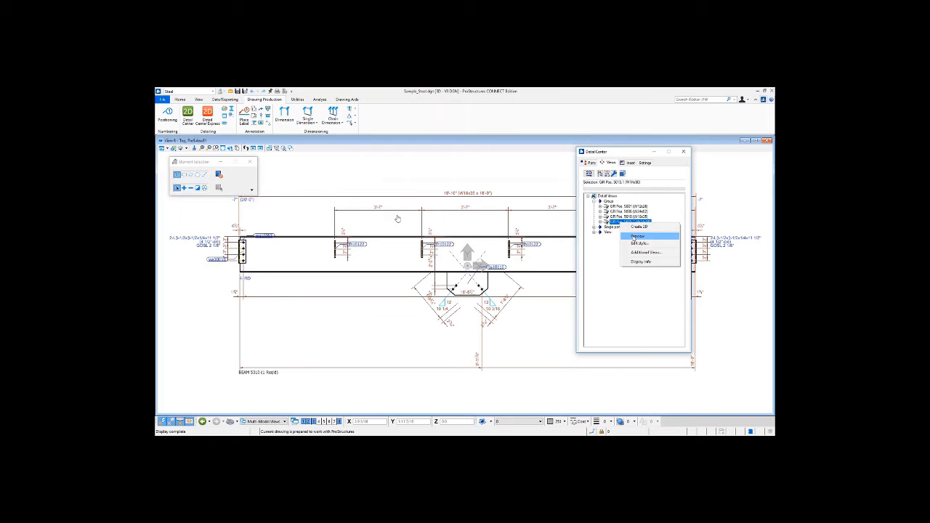
pyautogui.click(634, 236)
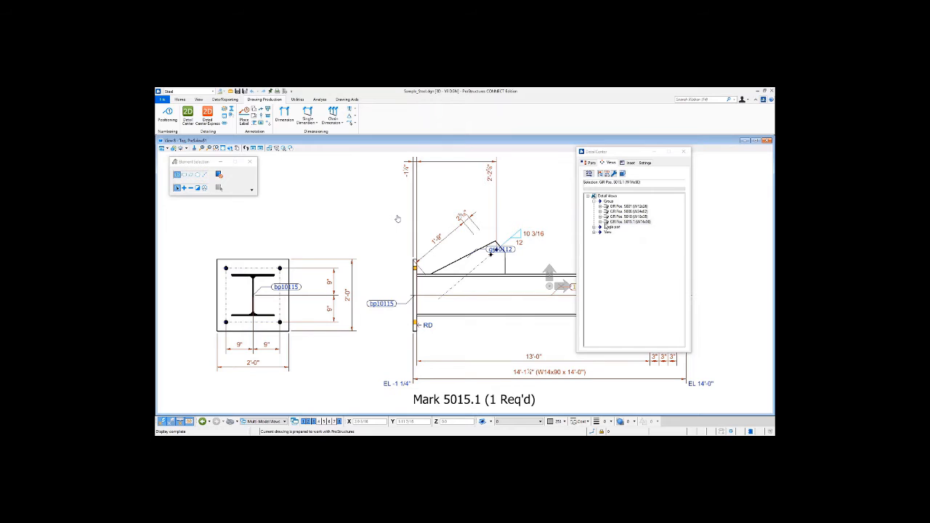
pyautogui.click(601, 221)
pyautogui.click(621, 227)
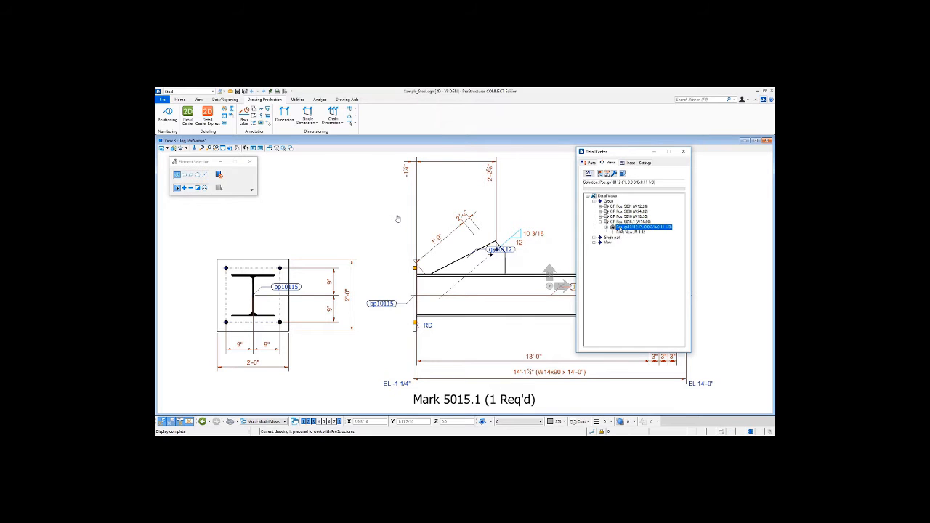
pyautogui.rightClick(621, 227)
pyautogui.click(632, 238)
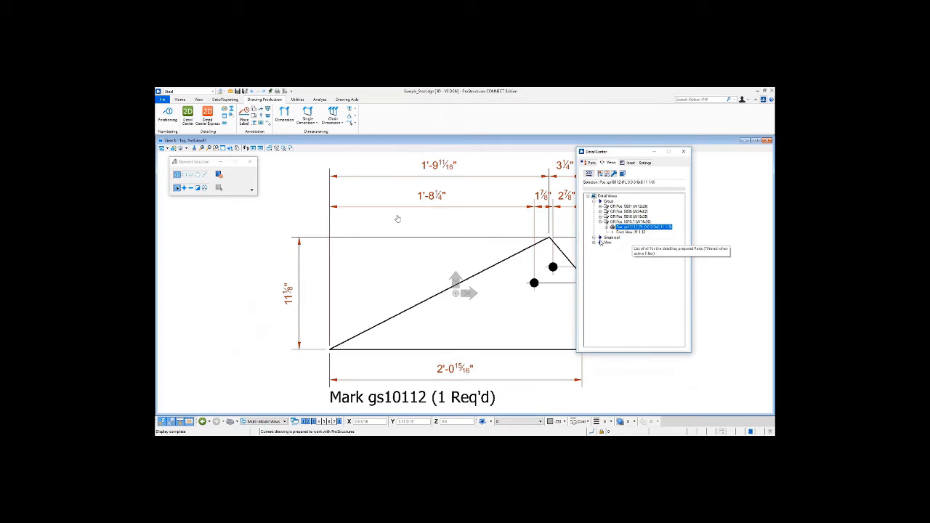
# Step: Expand the single part detail views and preview the drawing of gusset plate gs10111
pyautogui.click(594, 237)
pyautogui.click(616, 242)
pyautogui.rightClick(614, 243)
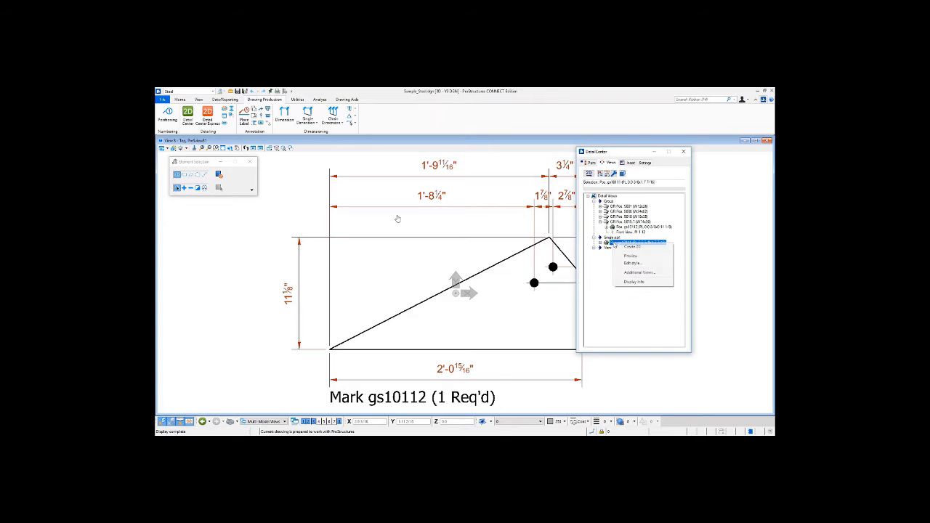
pyautogui.click(629, 256)
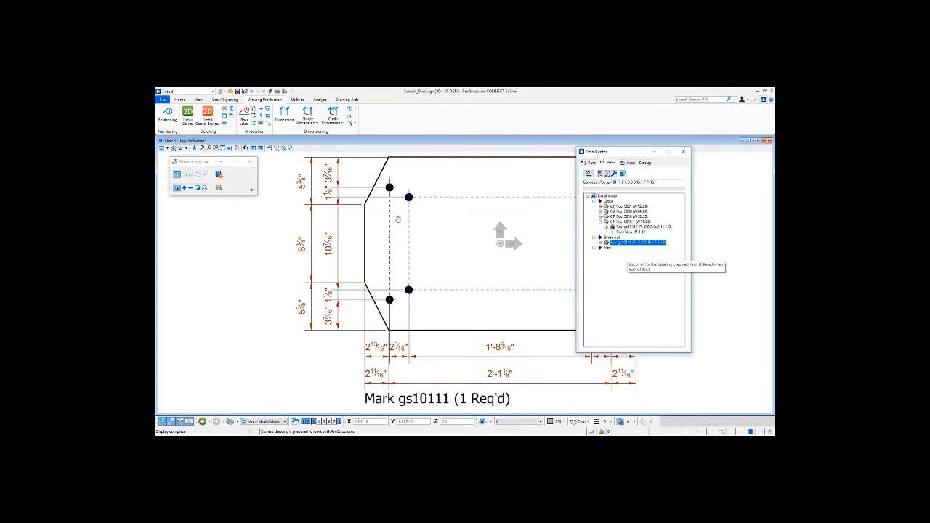
pyautogui.click(626, 206)
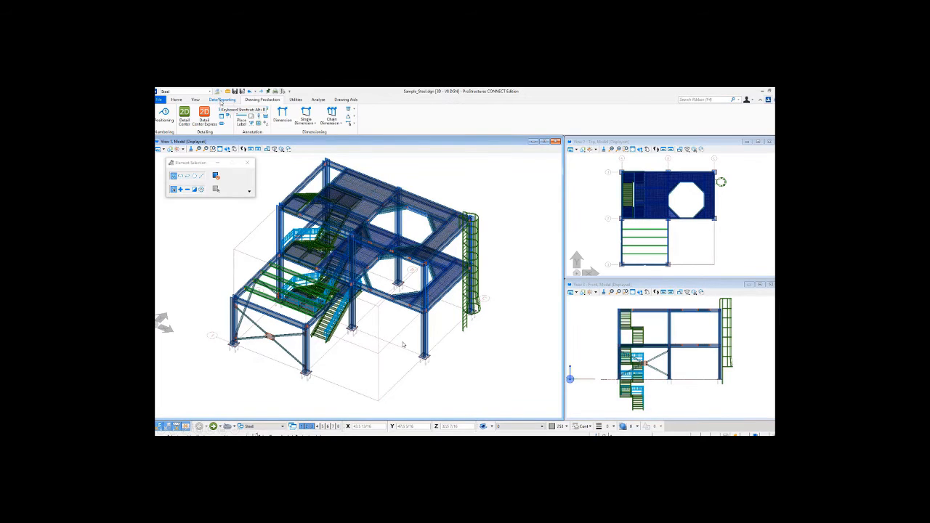
# Step: Create a partlist database with bolts from the 3D elements of the entire model, written to the Standard.mdb output file
pyautogui.click(222, 99)
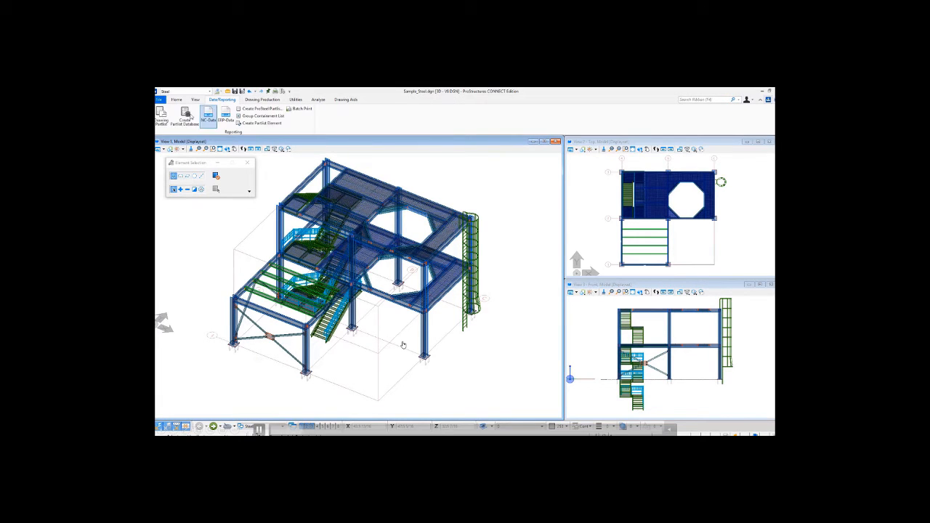
pyautogui.click(185, 116)
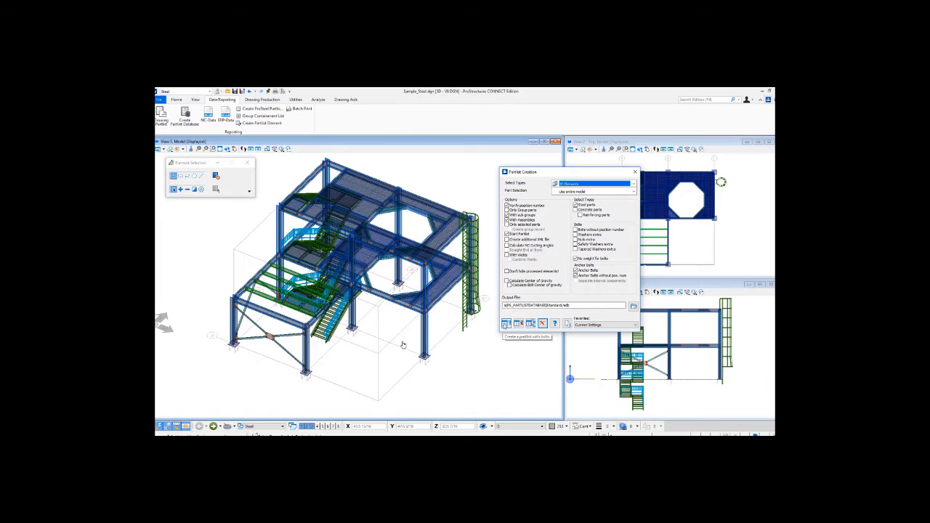
pyautogui.click(506, 324)
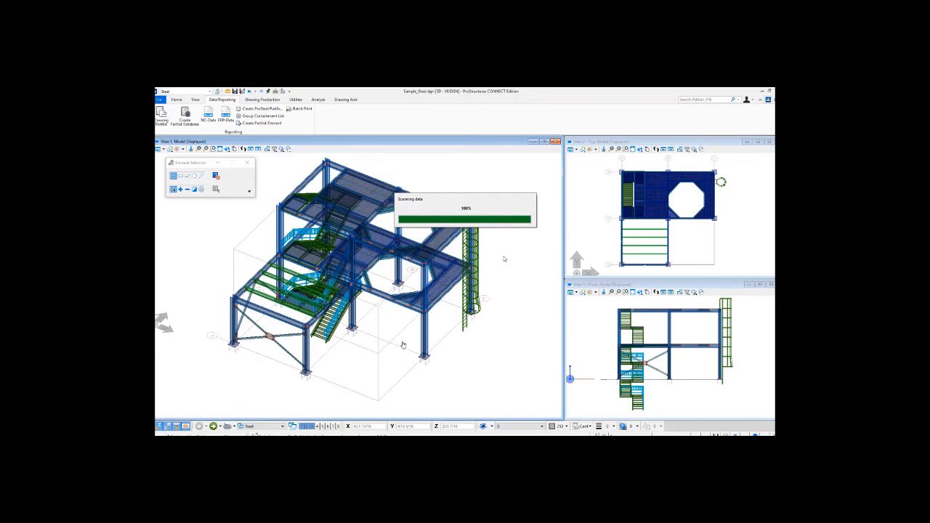
# Step: Generate the construction group list with the US_CDN_GROUPS_V.lst template as a print preview of all pages and look through its pages
pyautogui.click(398, 180)
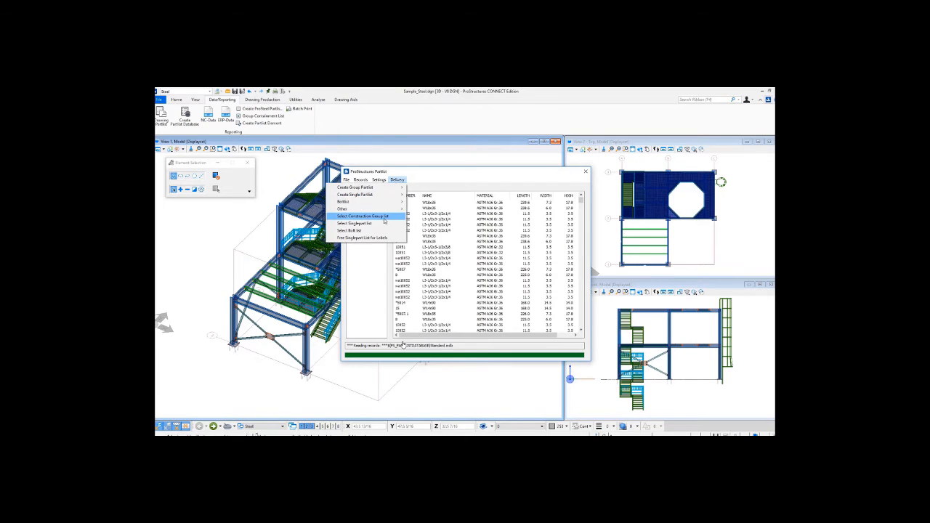
pyautogui.click(361, 215)
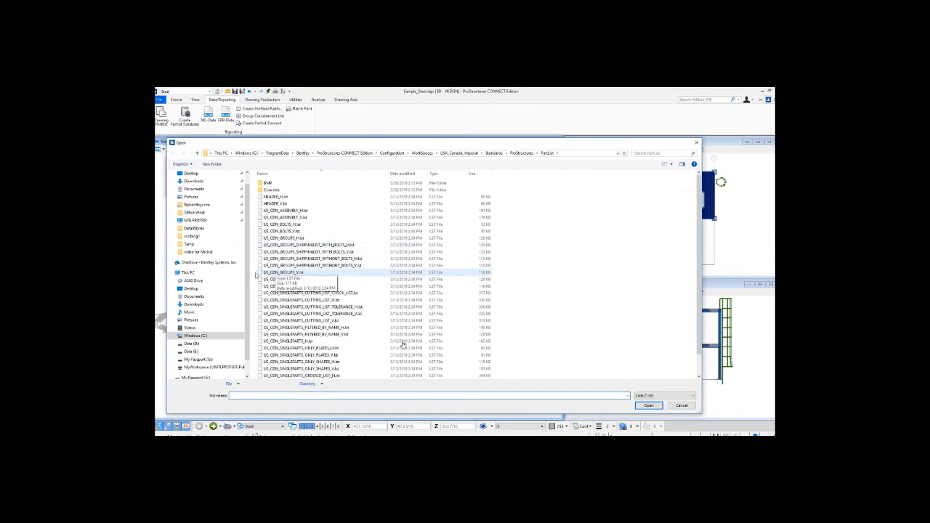
pyautogui.click(649, 405)
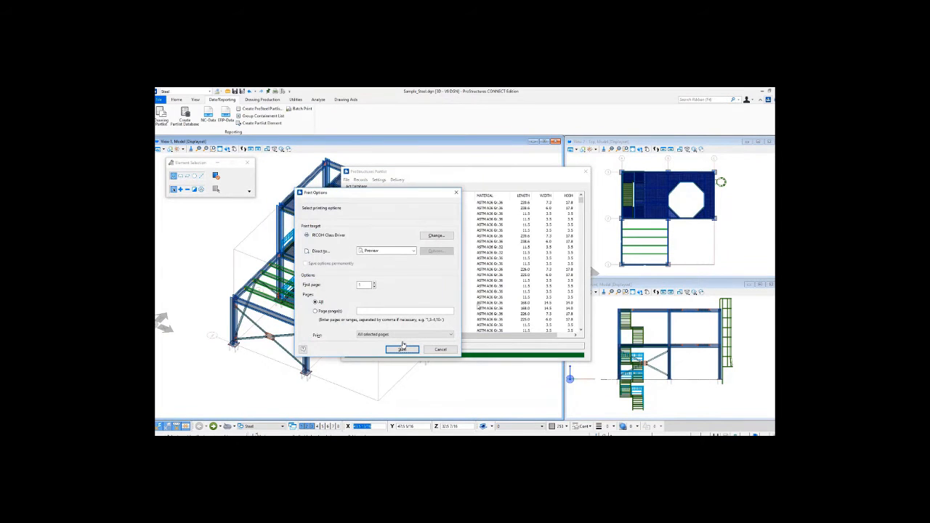
pyautogui.click(400, 251)
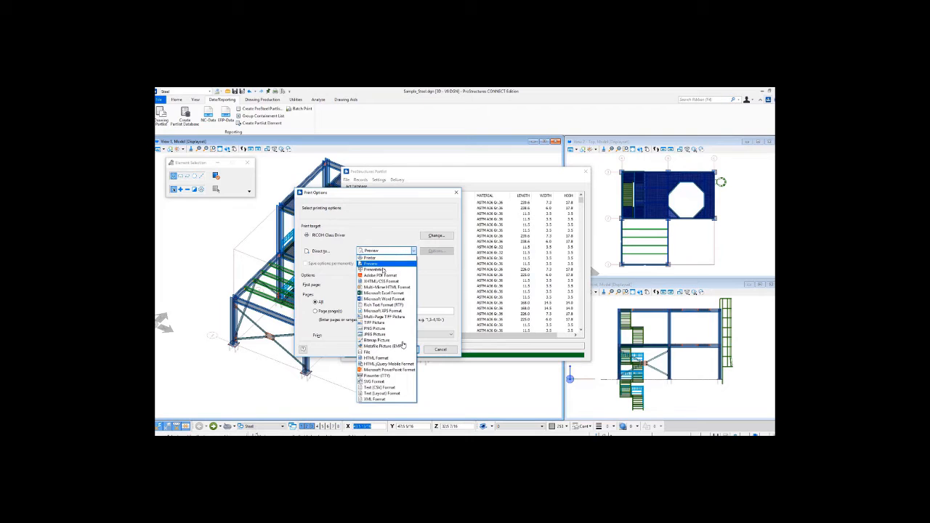
pyautogui.press('Escape')
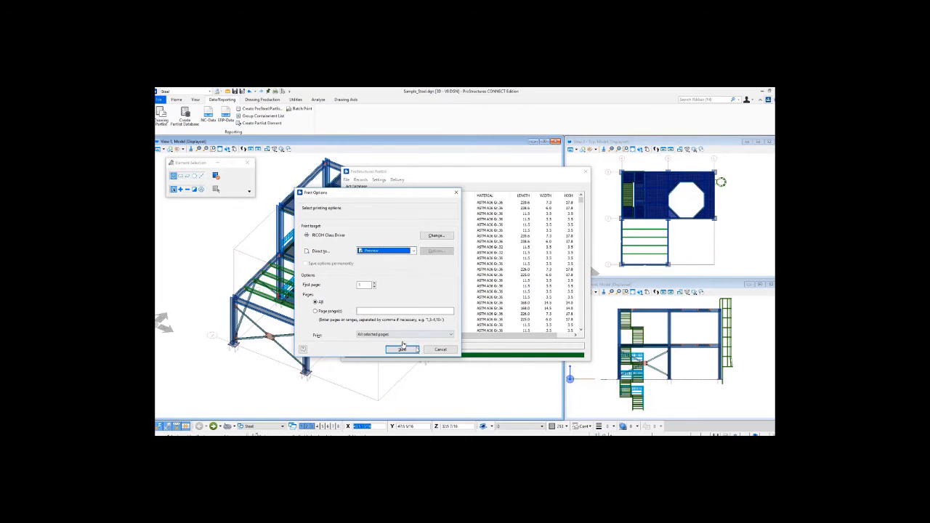
pyautogui.click(402, 349)
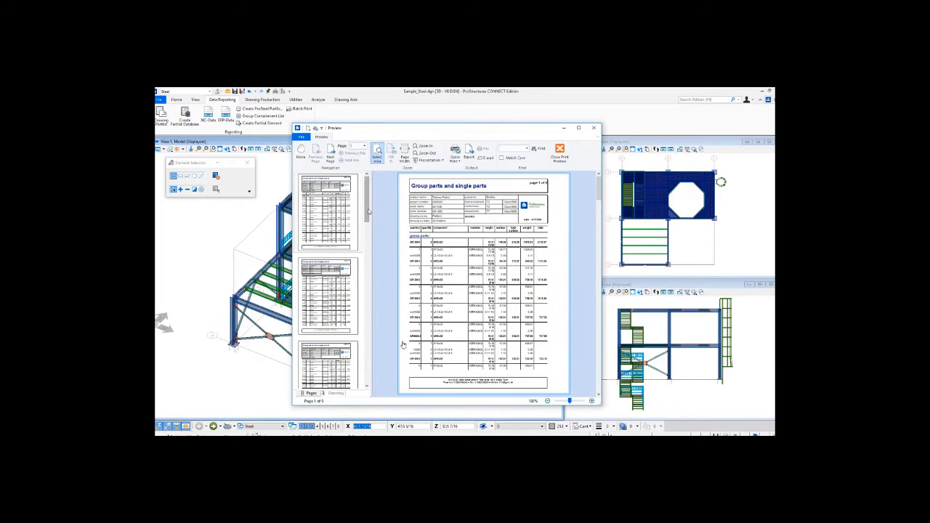
pyautogui.moveTo(374, 279); pyautogui.dragTo(367, 348)
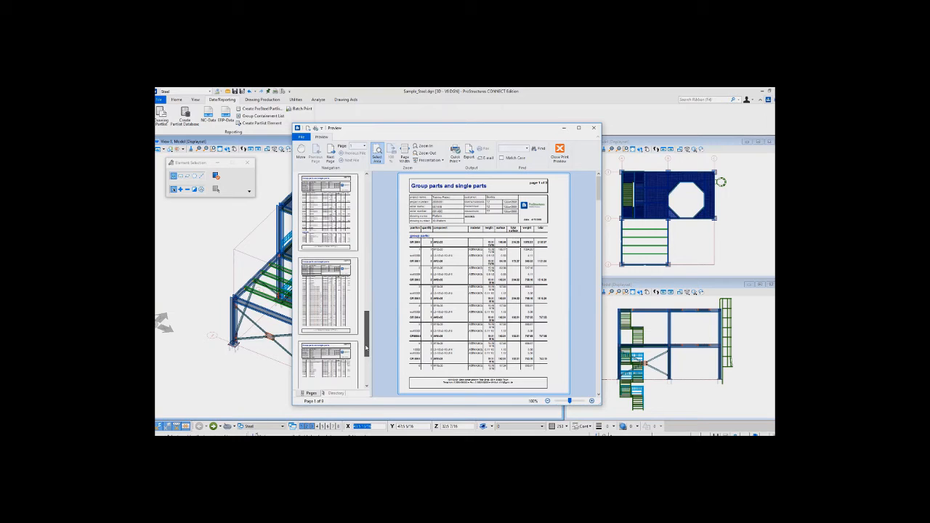
pyautogui.moveTo(389, 347)
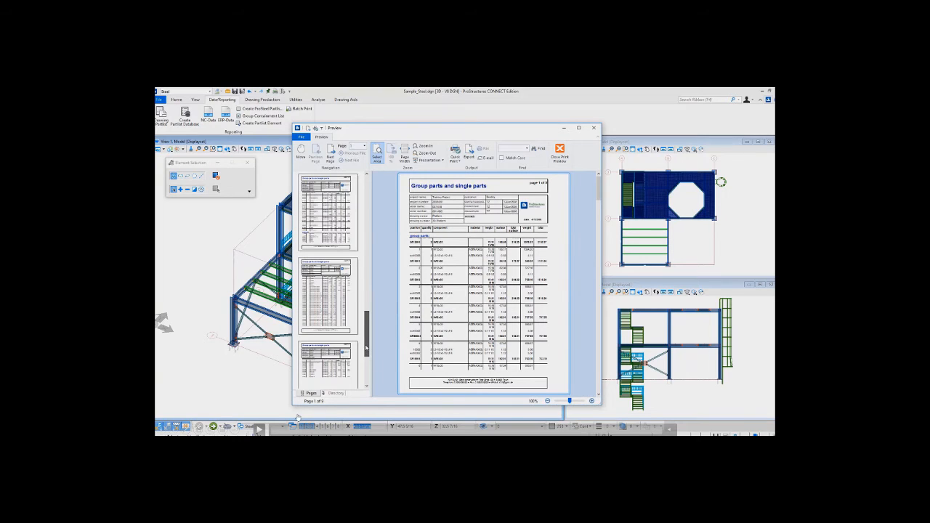
pyautogui.click(175, 431)
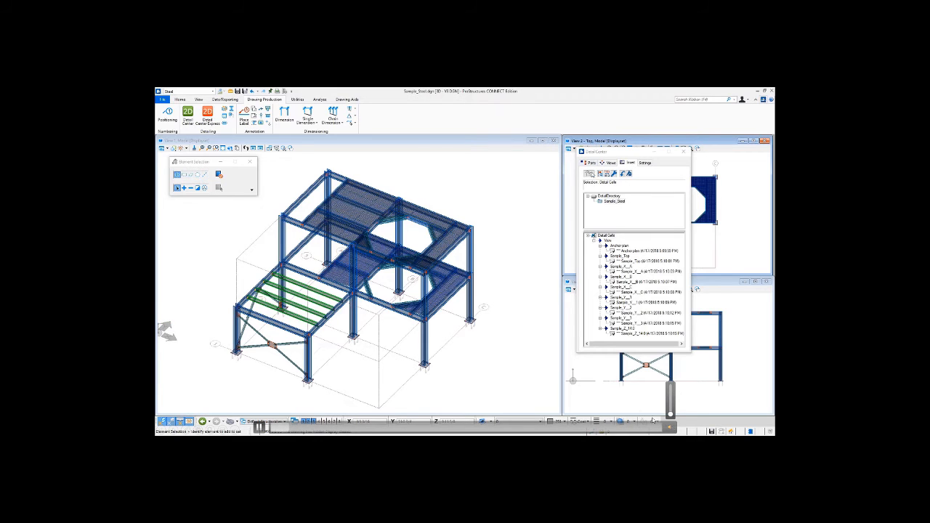
# Step: Expand the model's views in DetailCenter's parts list and reread all parts from the drawing
pyautogui.click(588, 163)
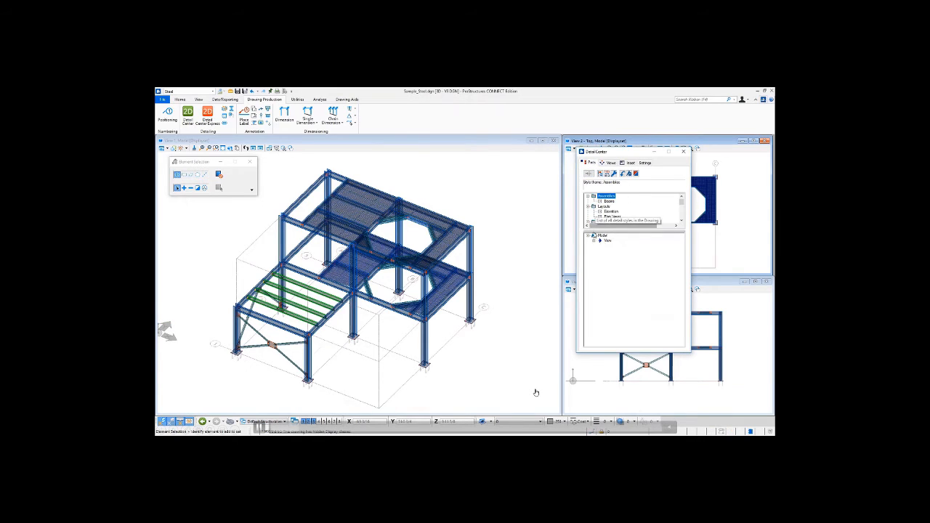
pyautogui.click(594, 240)
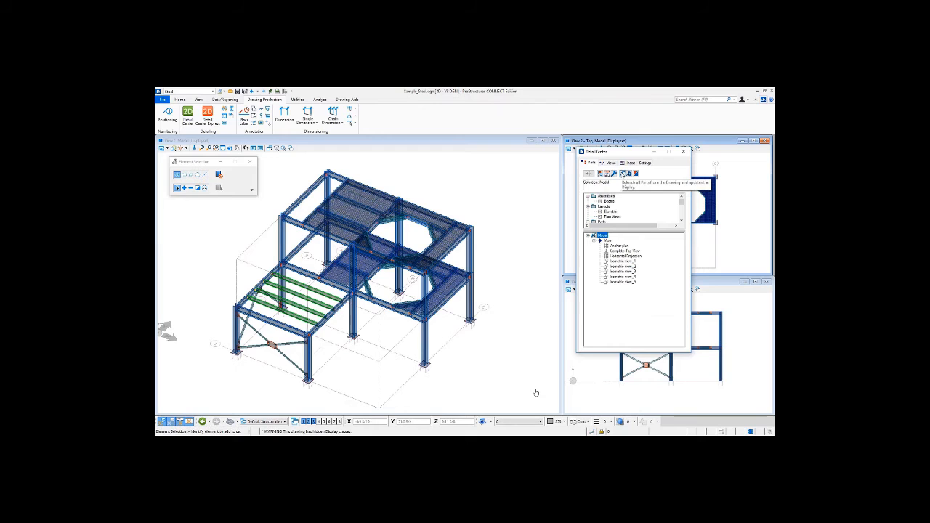
pyautogui.click(622, 173)
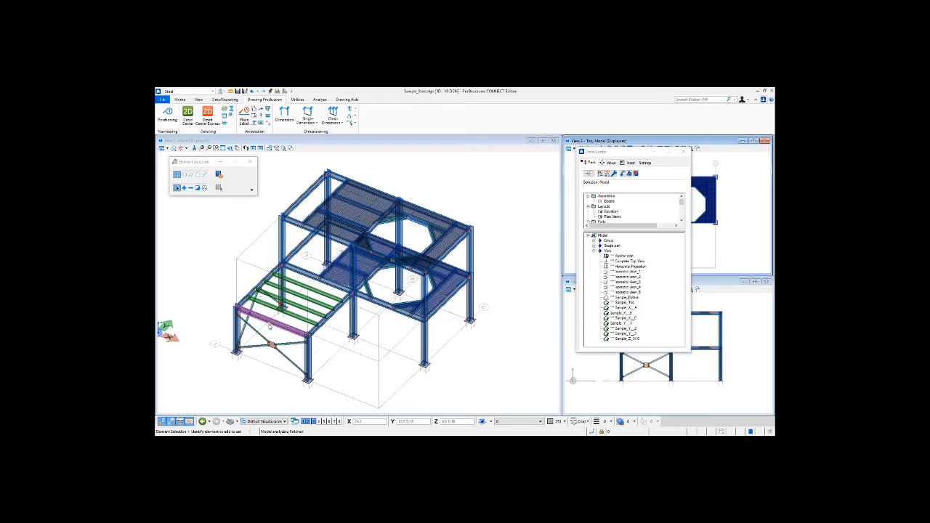
# Step: Change the shape size of the lower bay's edge beam above the cross bracing to another AISC W section
pyautogui.rightClick(269, 327)
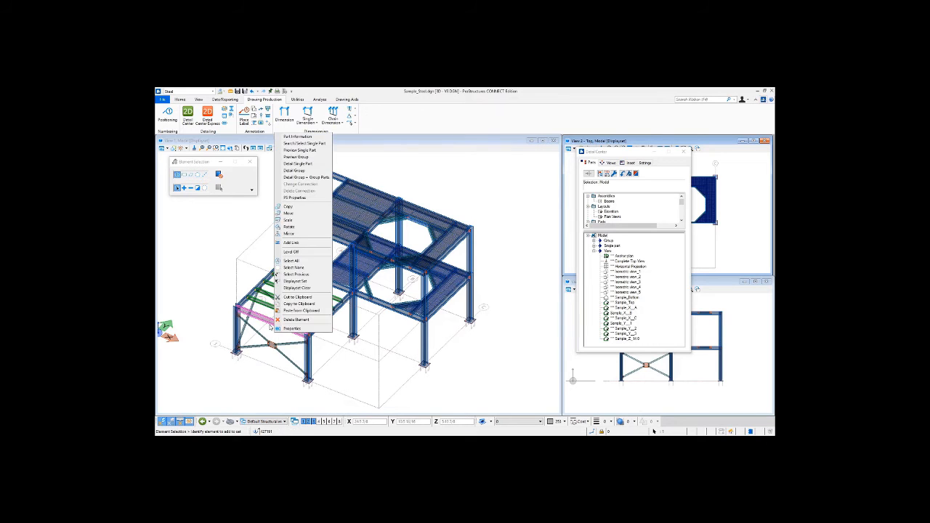
pyautogui.click(294, 197)
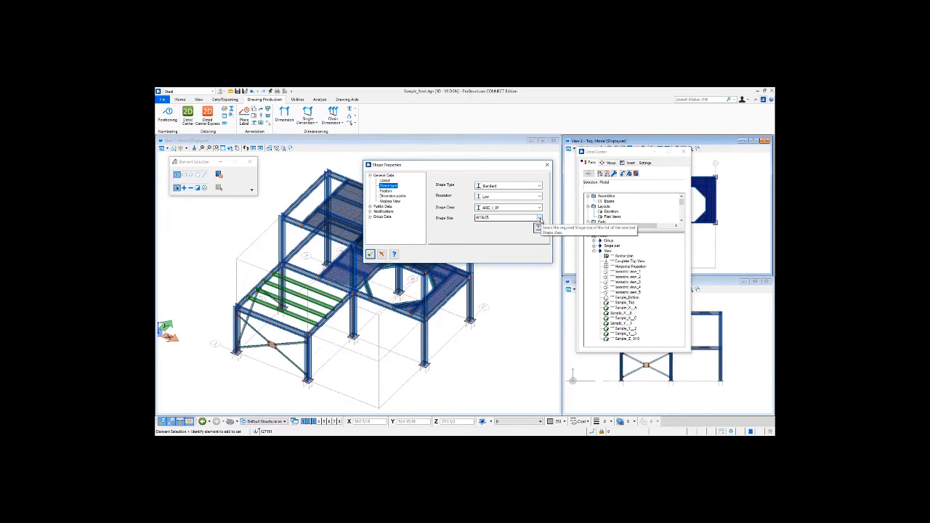
pyautogui.click(539, 219)
pyautogui.click(486, 274)
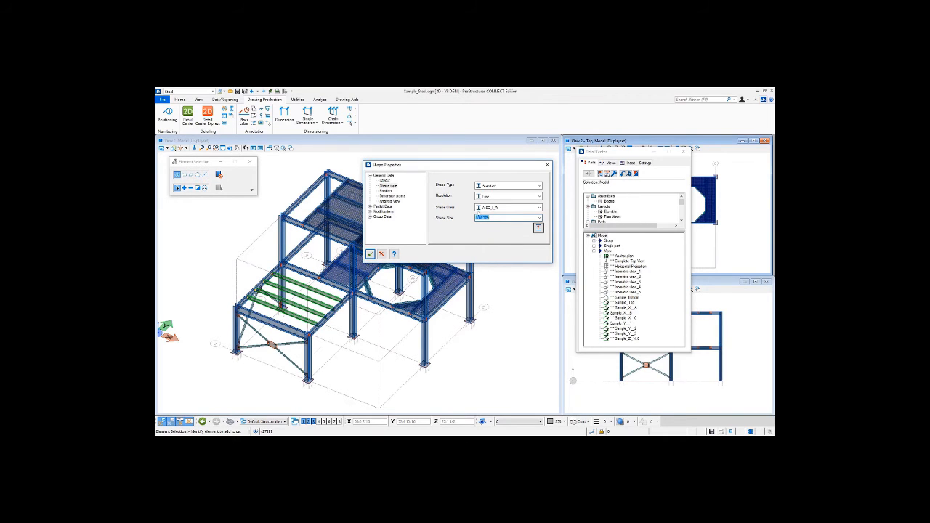
pyautogui.click(370, 254)
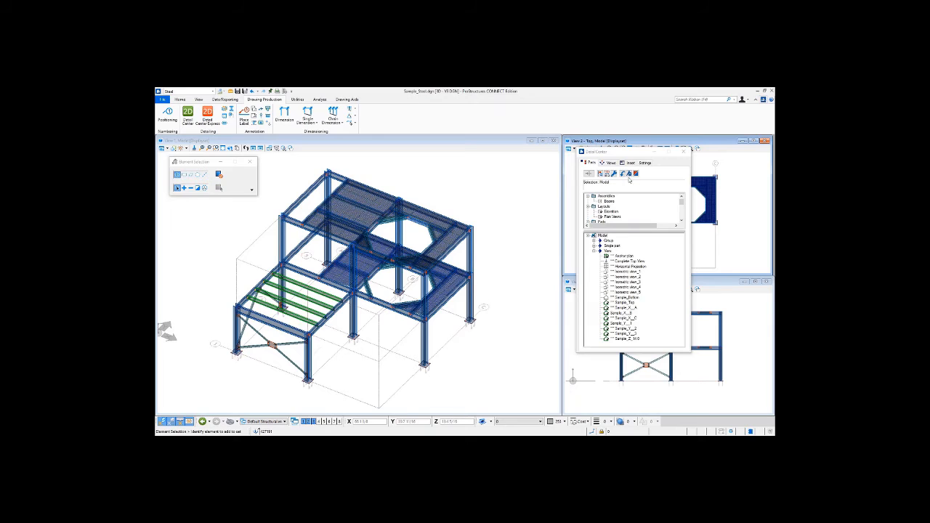
# Step: Rescan the model in DetailCenter and update the 2D drawings of Anchor plan, Sample_X__A, Sample_X__B, Sample_Y__1 and Sample_Z_14-0
pyautogui.click(623, 174)
pyautogui.click(622, 256)
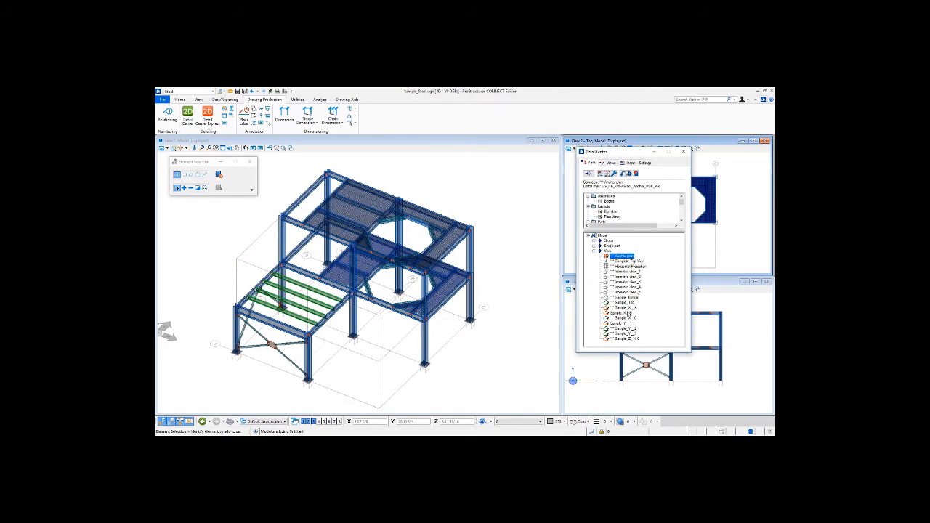
pyautogui.click(627, 309)
pyautogui.keyDown('ctrl'); pyautogui.click(624, 314); pyautogui.keyUp('ctrl')
pyautogui.keyDown('ctrl'); pyautogui.click(619, 323); pyautogui.keyUp('ctrl')
pyautogui.keyDown('ctrl'); pyautogui.click(622, 339); pyautogui.keyUp('ctrl')
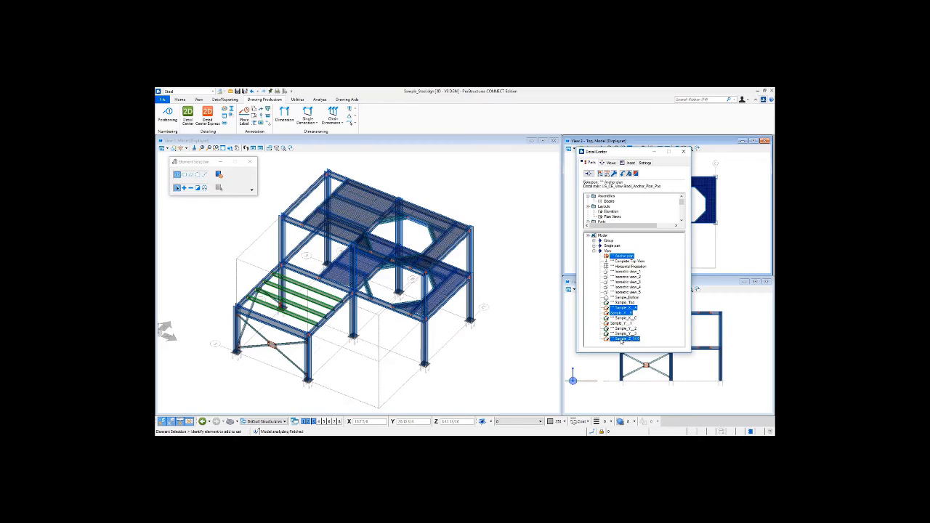
pyautogui.rightClick(622, 339)
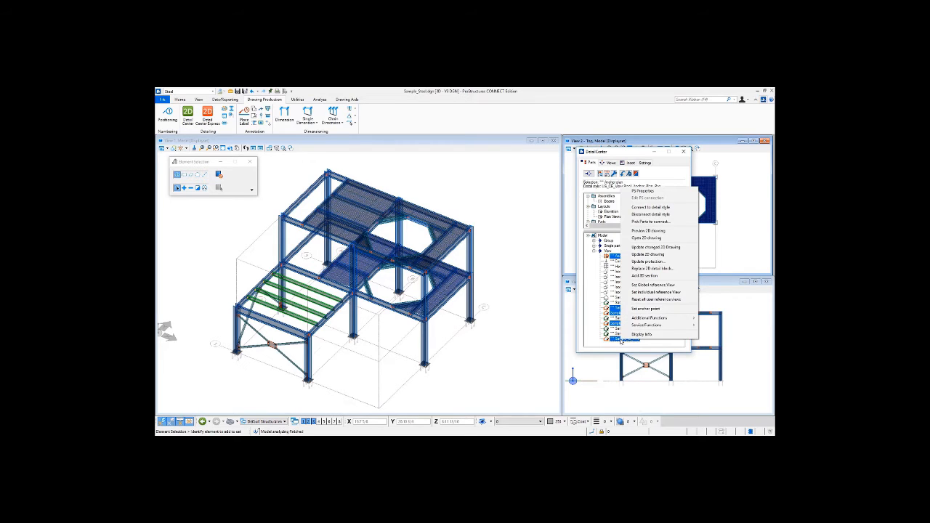
pyautogui.click(646, 254)
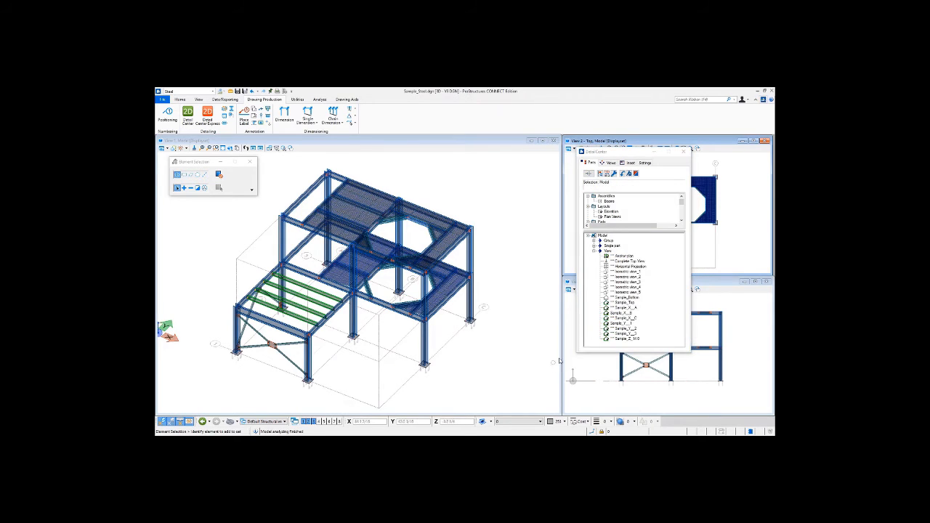
# Step: Switch to the 2D Drawing Sheet - Plans view group
pyautogui.click(285, 421)
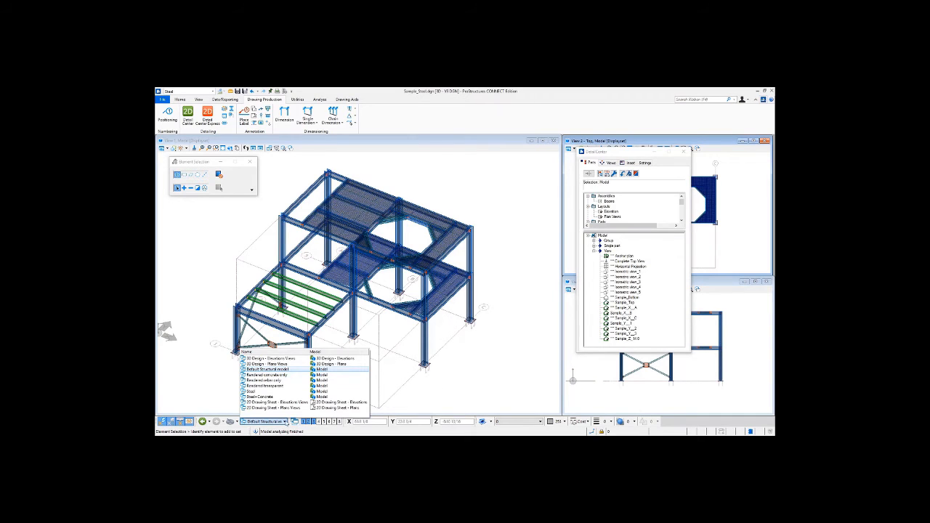
pyautogui.click(289, 409)
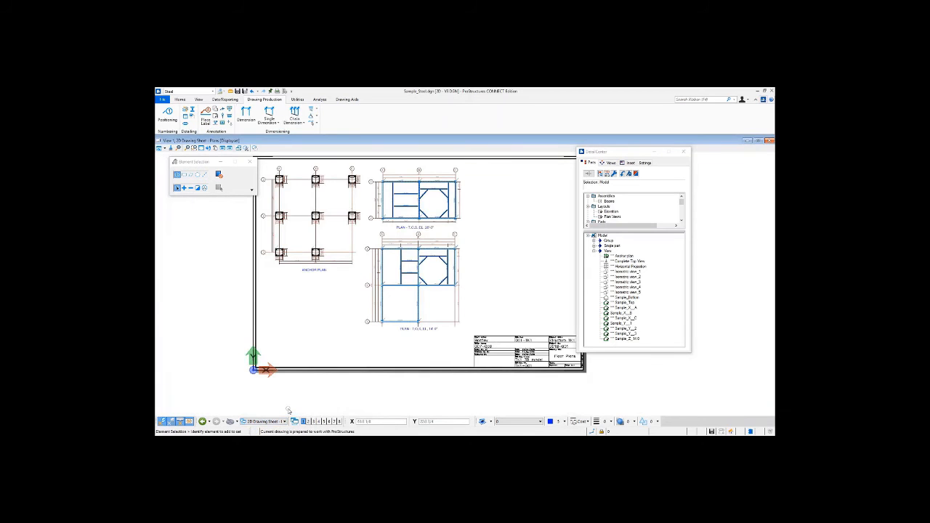
# Step: Examine the updated edge beam's size label along grid line 1 in the PLAN - T.O.S. EL. 14'-0"
pyautogui.scroll(5, 391, 318)
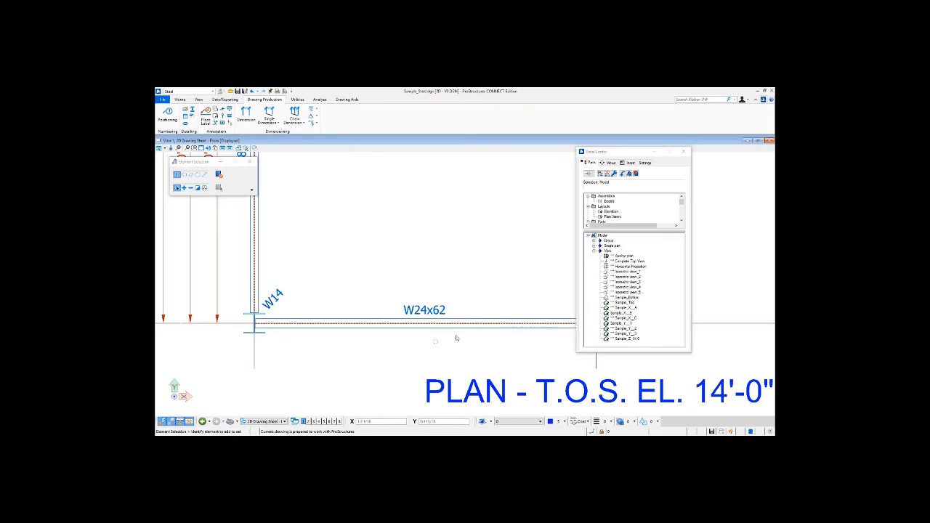
pyautogui.scroll(-5, 425, 349)
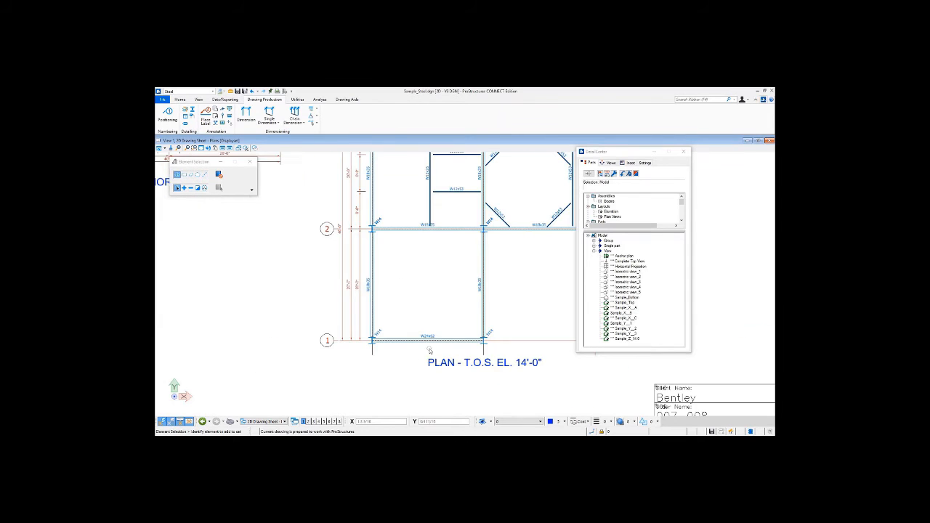
pyautogui.middleClick(525, 379)
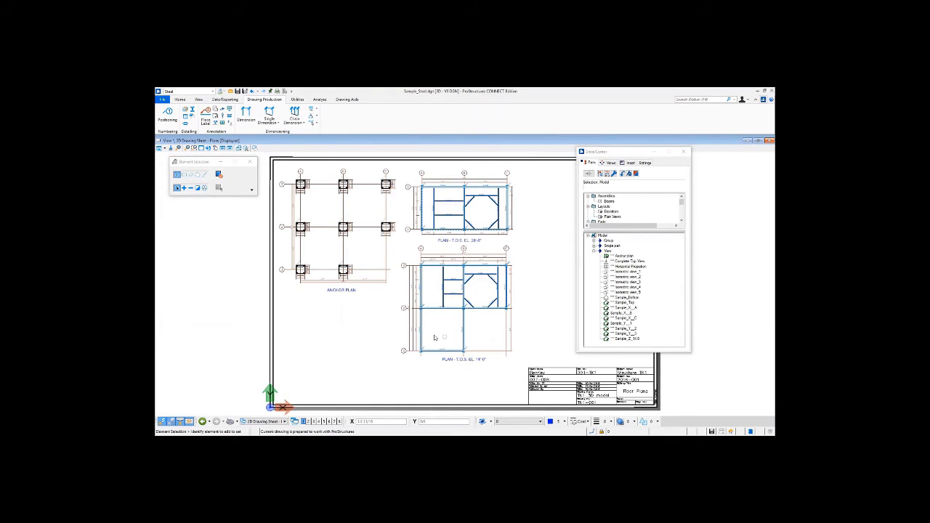
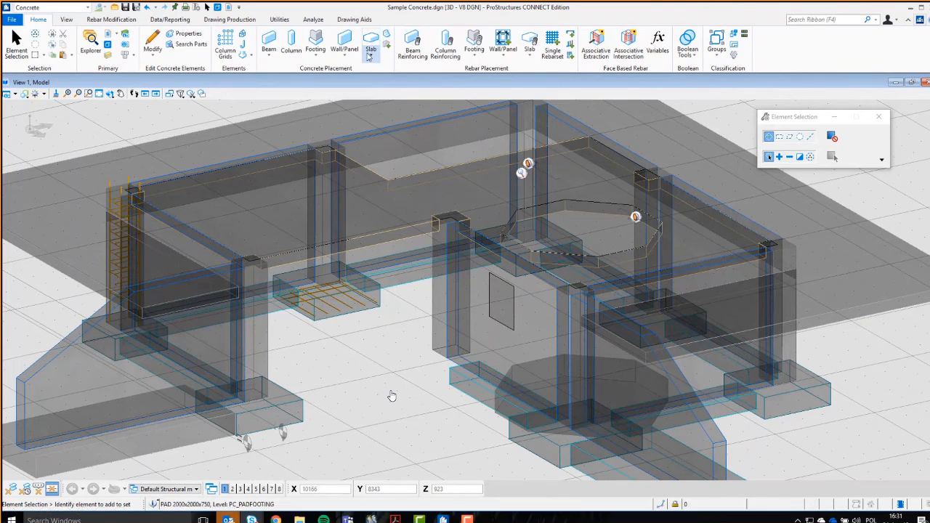
# Step: Place a 2000 × 2000 × 750 pad footing of C30/37 concrete under the front column that has no footing
pyautogui.click(315, 45)
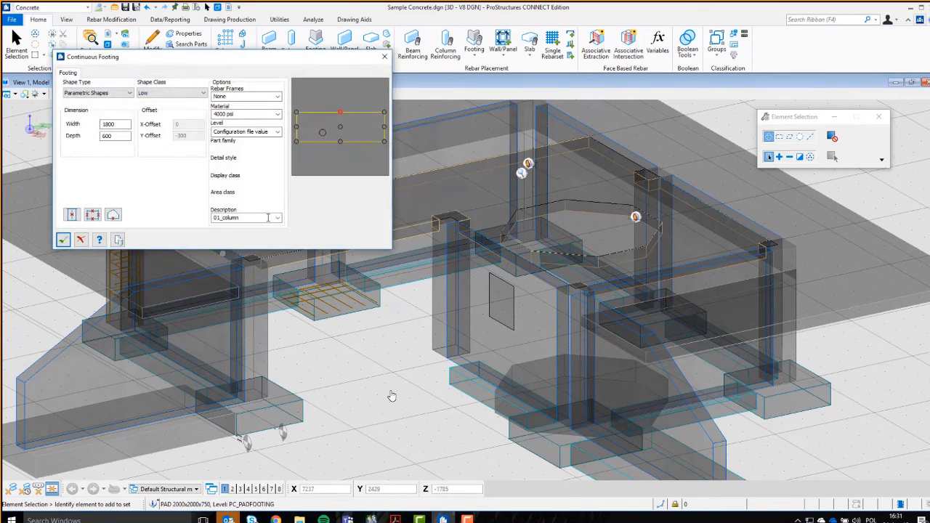
pyautogui.press('Escape')
pyautogui.click(324, 57)
pyautogui.click(324, 72)
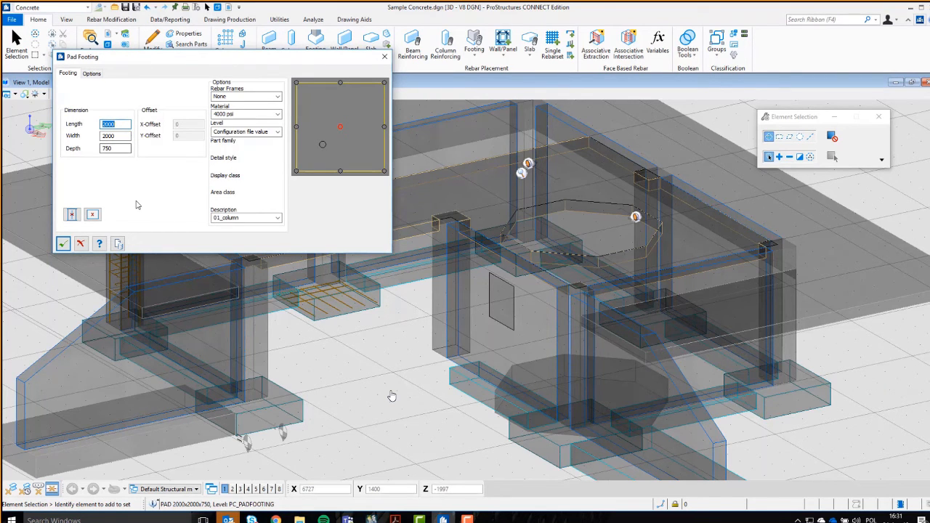
pyautogui.click(277, 114)
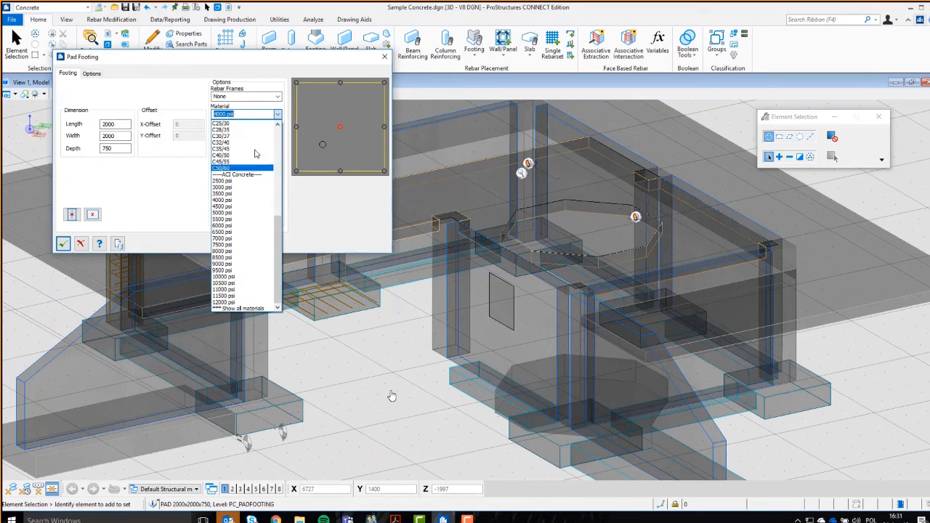
pyautogui.click(253, 136)
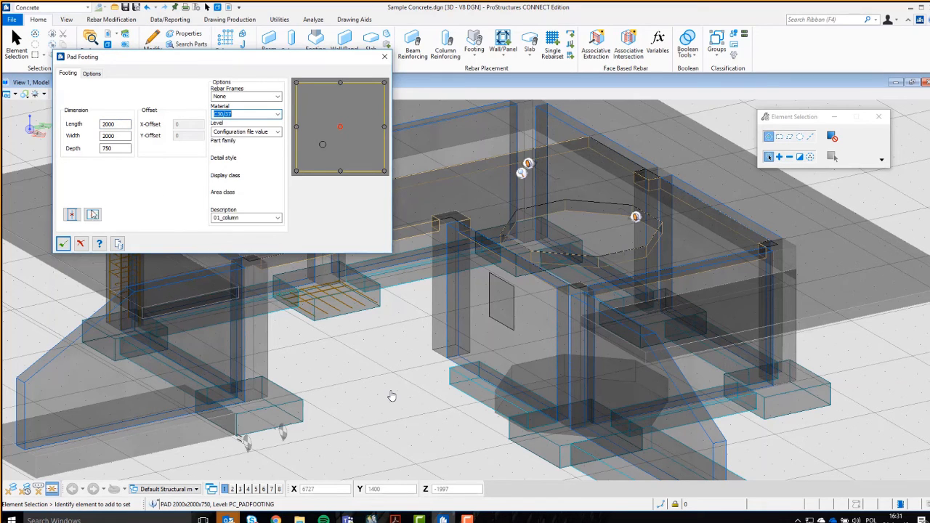
pyautogui.click(72, 215)
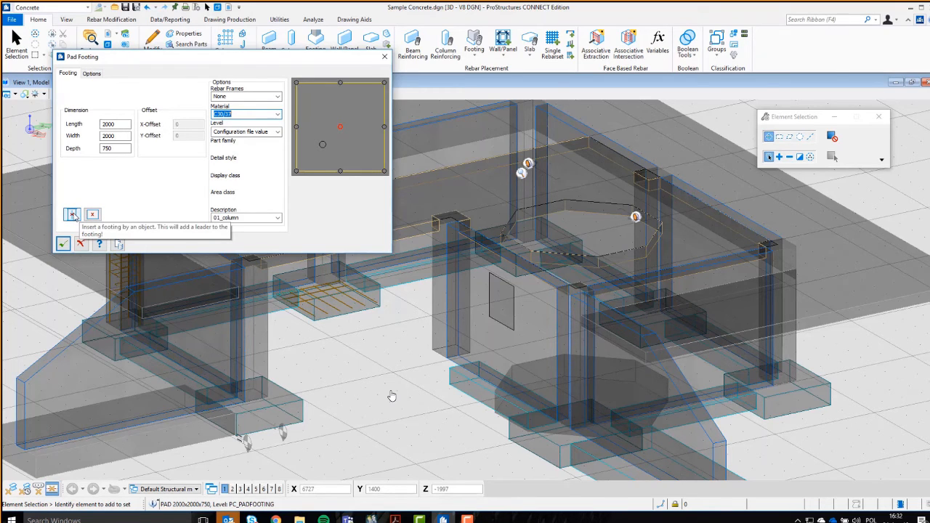
pyautogui.click(72, 215)
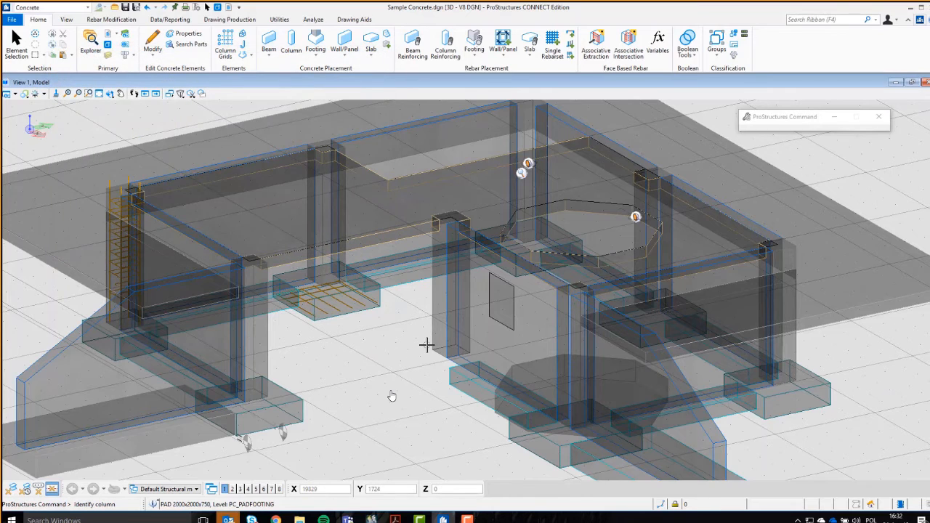
pyautogui.click(434, 346)
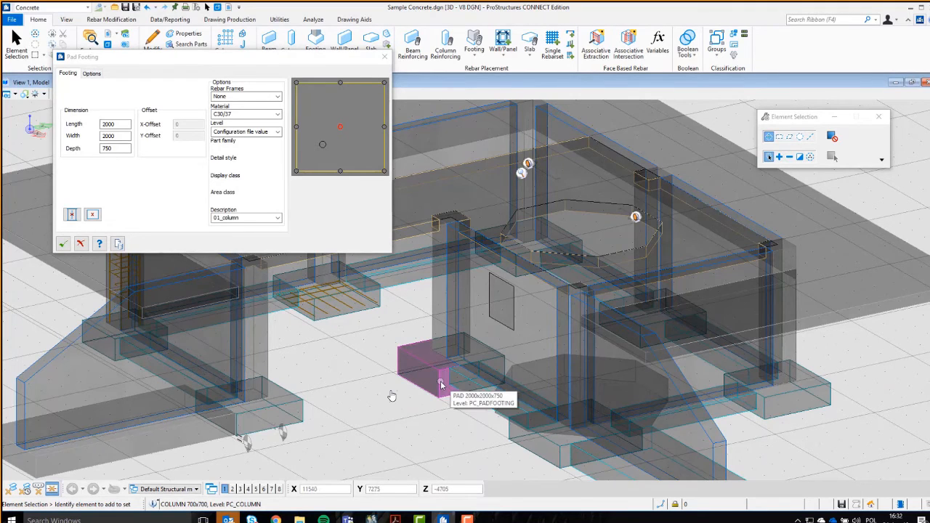
pyautogui.click(64, 243)
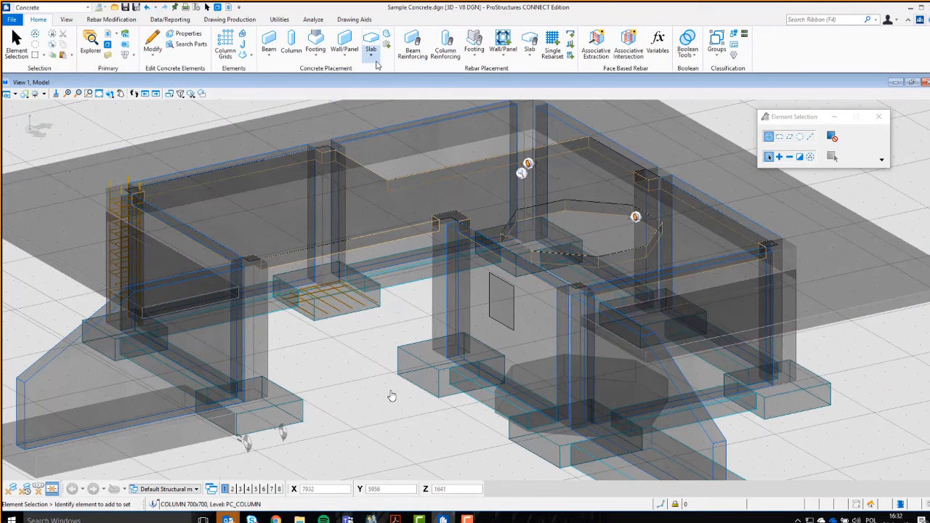
# Step: Place a dynamic-width wall panel 4500 high and 300 thick between the two front columns
pyautogui.click(345, 40)
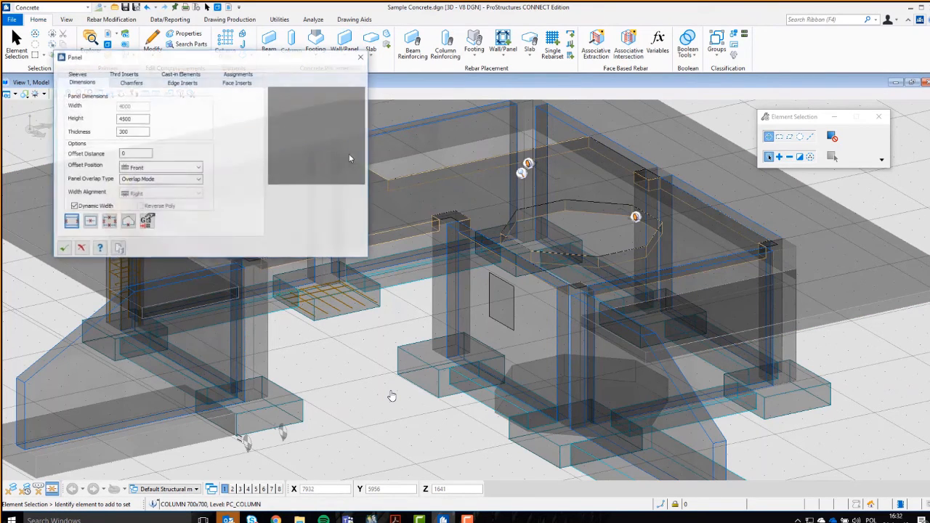
pyautogui.doubleClick(125, 119)
pyautogui.press('Tab')
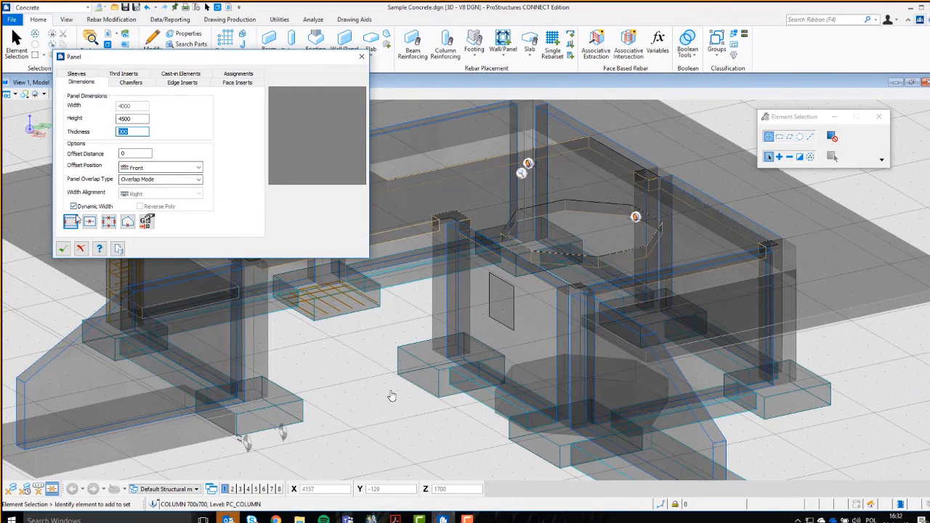
pyautogui.click(73, 225)
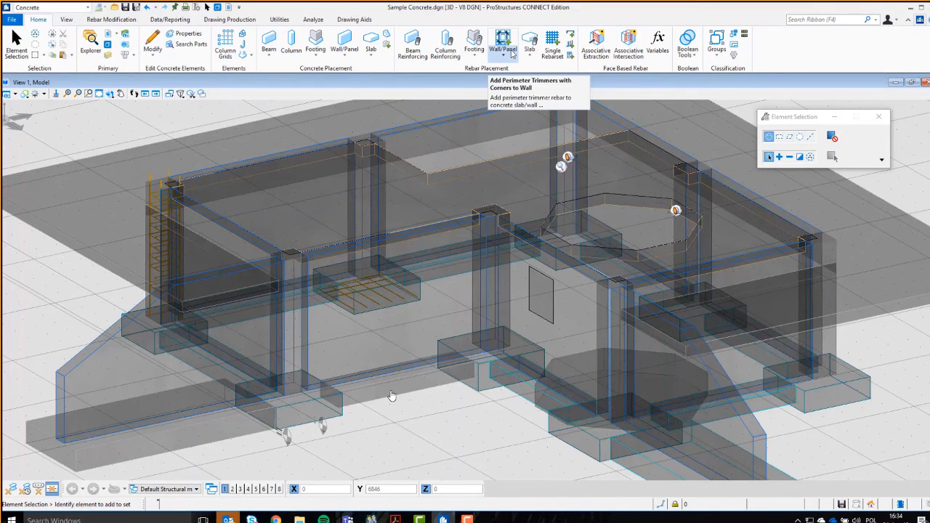
# Step: Reinforce the front pad footing beside the sloped wall with six size 16 B500A bottom U-bars in each direction
pyautogui.click(477, 55)
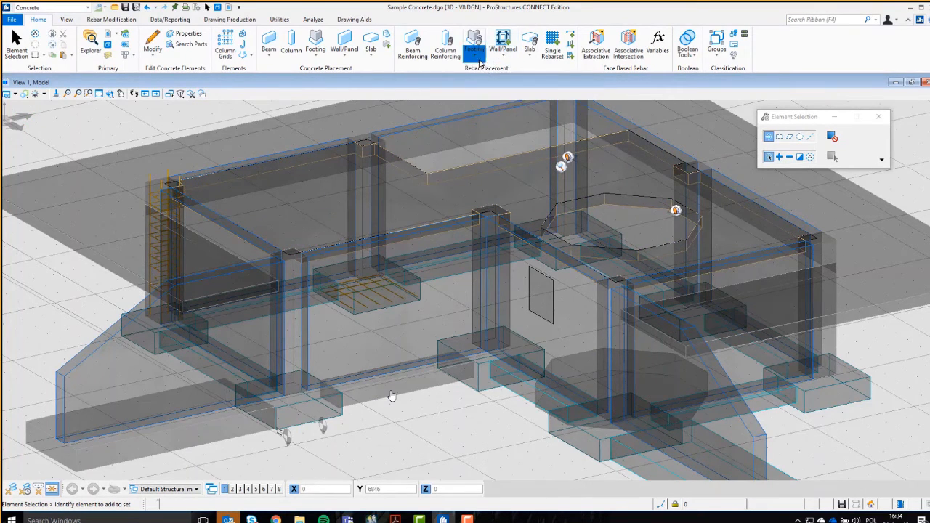
pyautogui.click(491, 72)
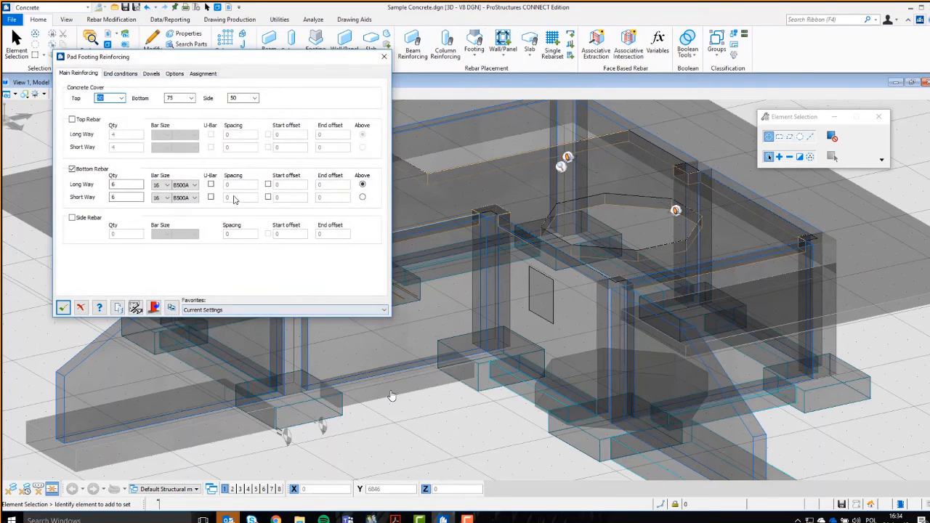
pyautogui.click(212, 184)
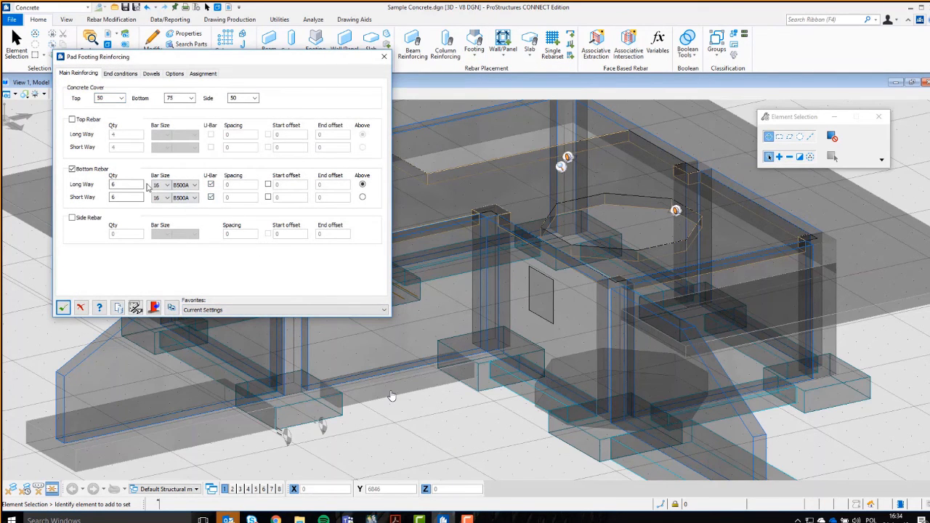
pyautogui.click(135, 307)
pyautogui.click(301, 408)
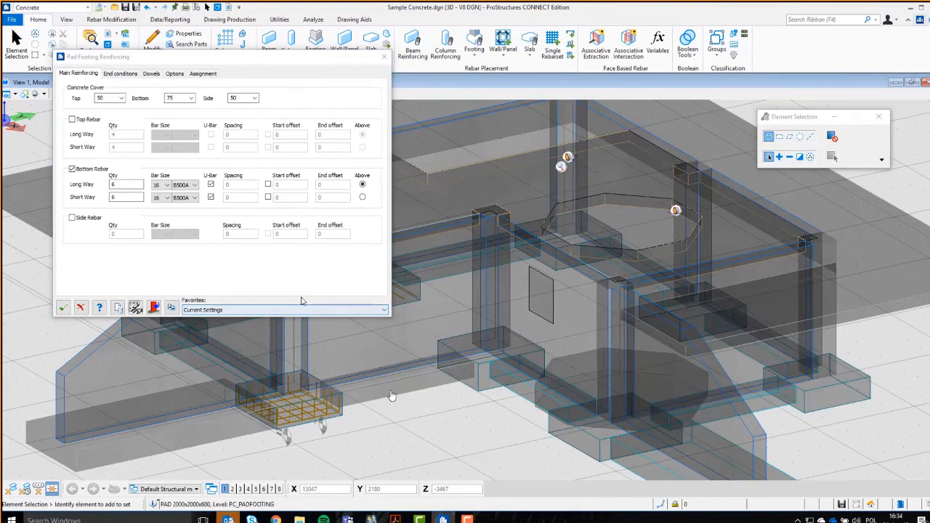
# Step: Clone the pad footing reinforcement to the 2000 × 2000 × 750 pad at the other end of the new wall
pyautogui.click(64, 308)
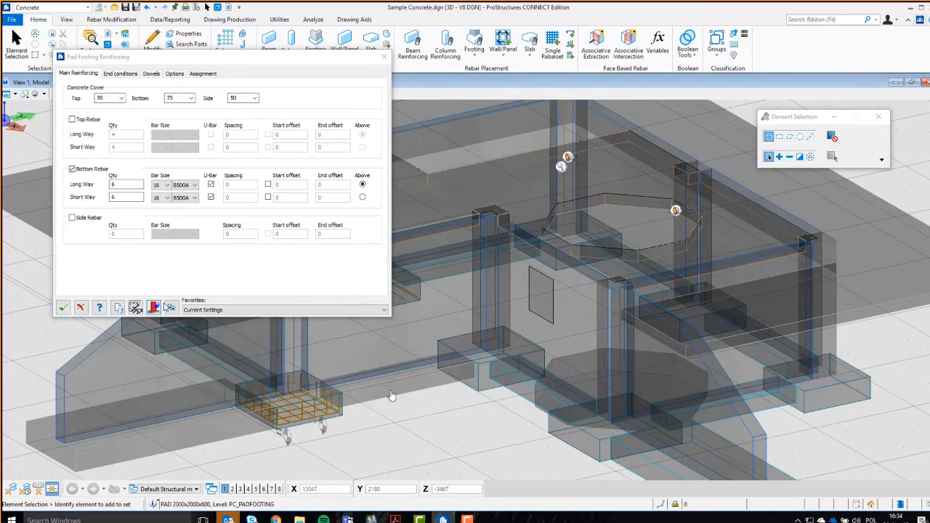
pyautogui.click(477, 385)
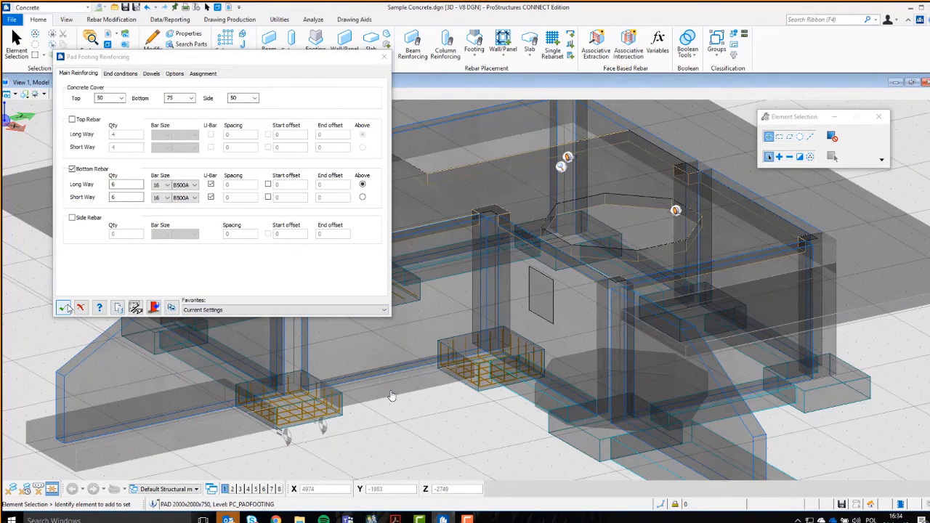
pyautogui.click(64, 308)
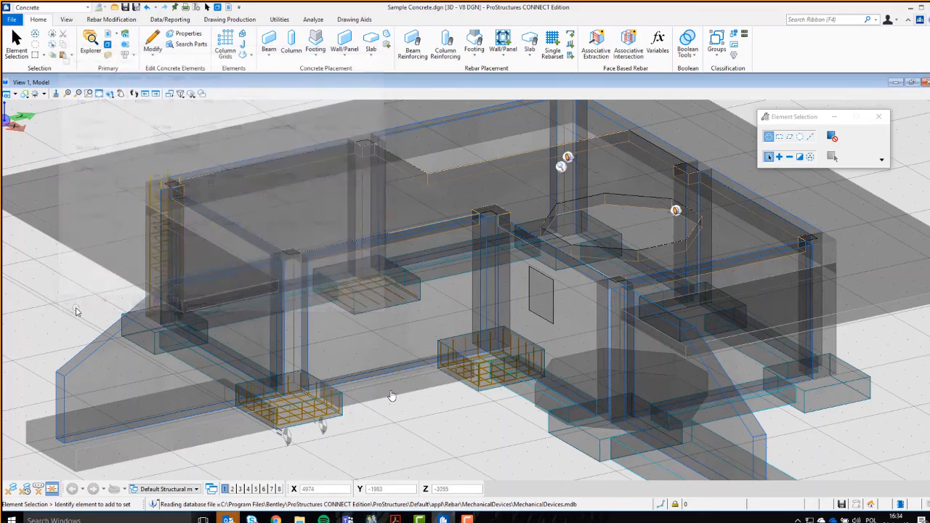
# Step: Reinforce the front column beside the sloped wall with long-face bar quantity 3, short-face quantity 2 and 50 clearance
pyautogui.click(445, 45)
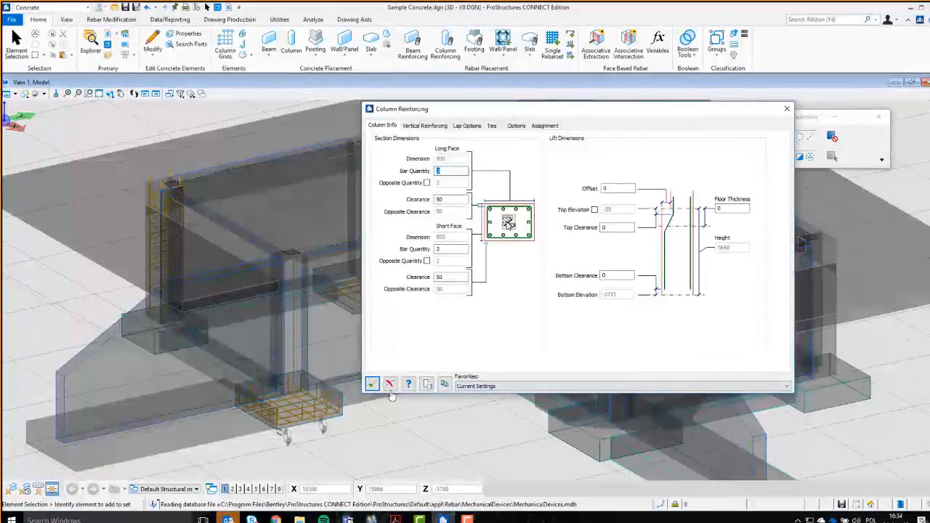
pyautogui.click(389, 383)
pyautogui.click(303, 253)
pyautogui.click(317, 353)
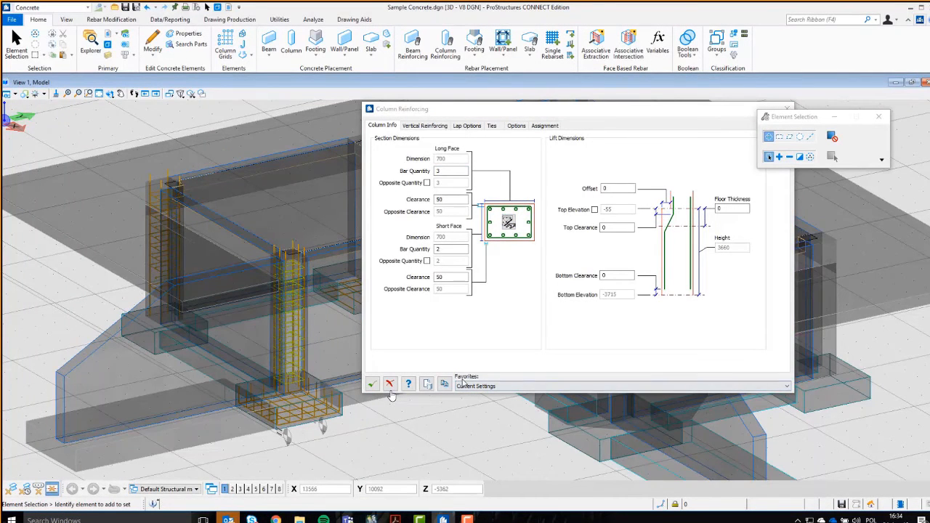
# Step: Clone the column reinforcement to the front column at the other end of the new wall
pyautogui.click(444, 383)
pyautogui.click(499, 212)
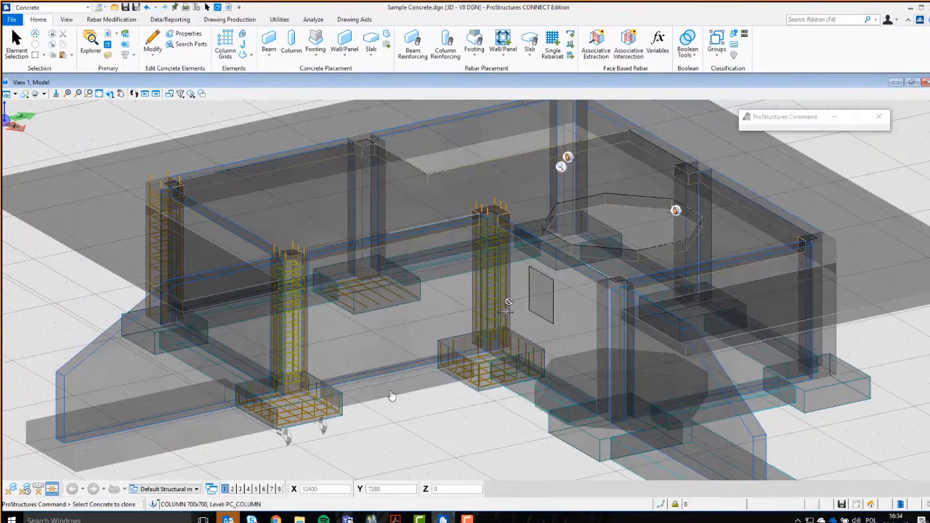
pyautogui.rightClick(400, 363)
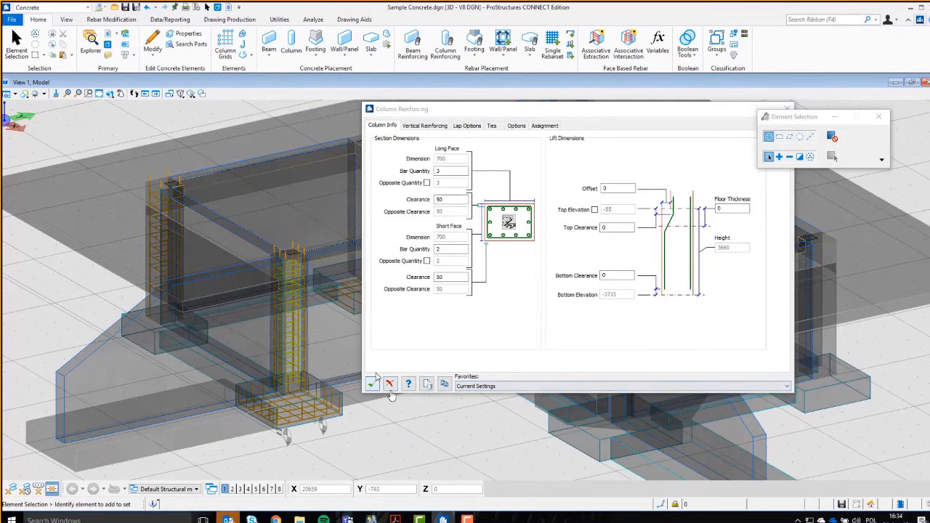
pyautogui.click(390, 383)
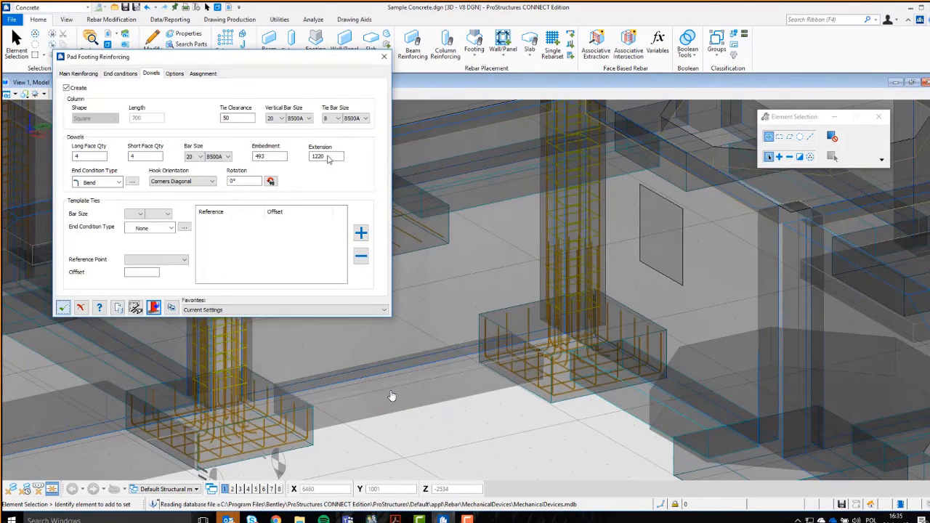
# Step: Reinforce both faces of the new wall panel with size 16 B500A horizontal and vertical bars at 300 spacing
pyautogui.click(506, 55)
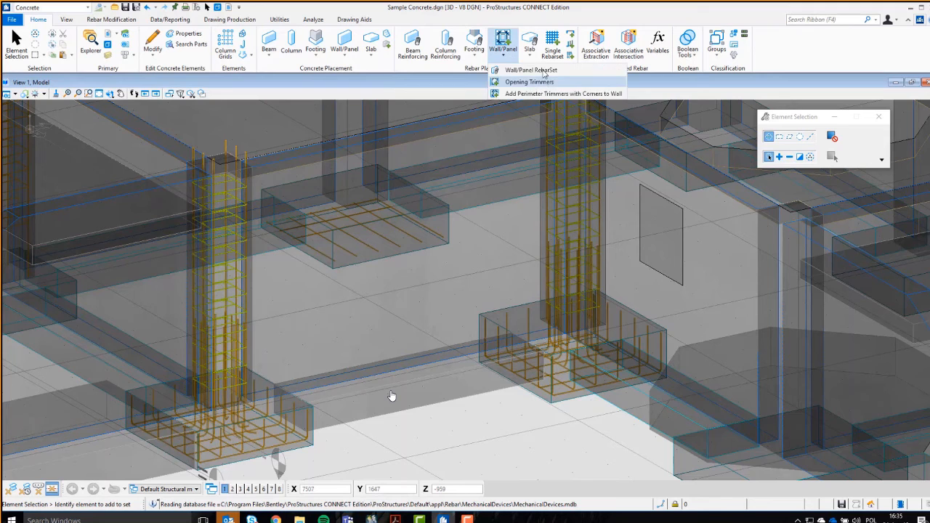
pyautogui.click(542, 70)
pyautogui.click(332, 267)
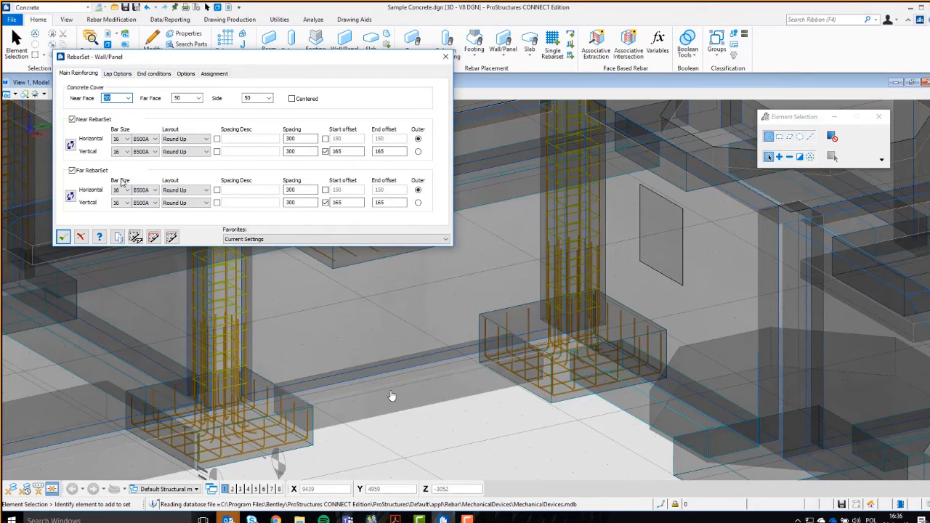
pyautogui.click(136, 237)
pyautogui.click(286, 160)
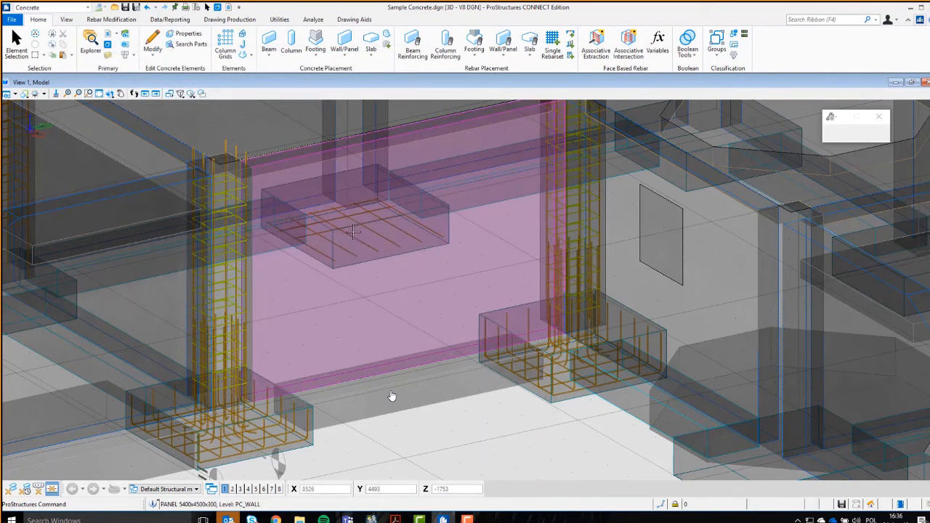
pyautogui.click(353, 232)
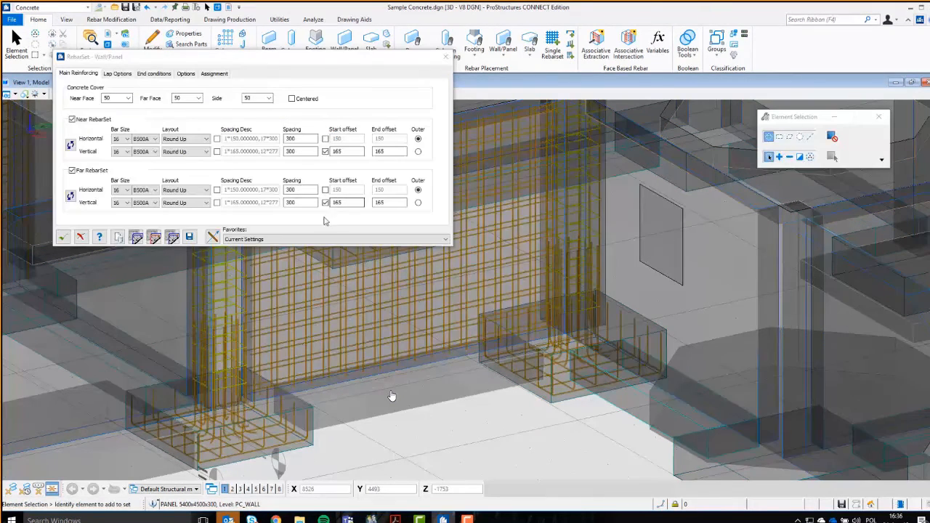
# Step: Clone the wall rebar set to the adjoining sloped-top wall panel and accept the reinforcement
pyautogui.click(136, 239)
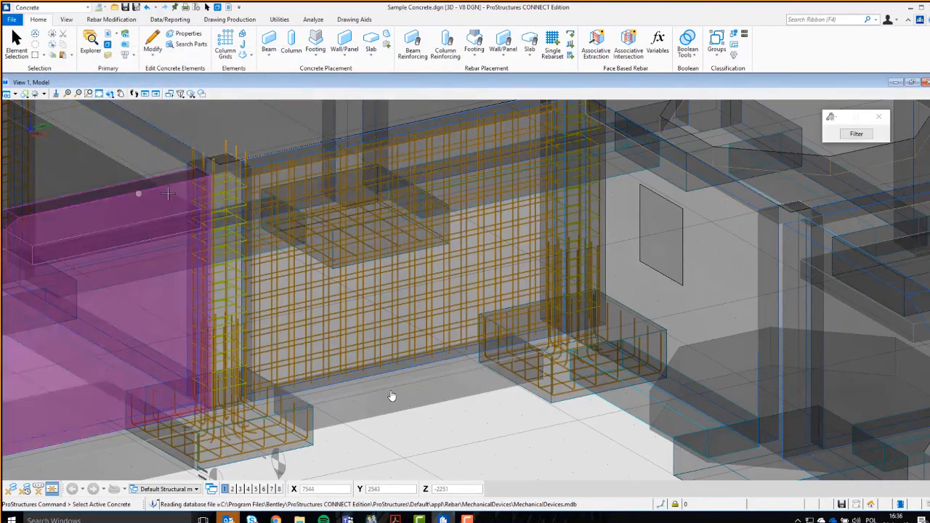
pyautogui.scroll(-5, 159, 233)
pyautogui.scroll(6, 108, 203)
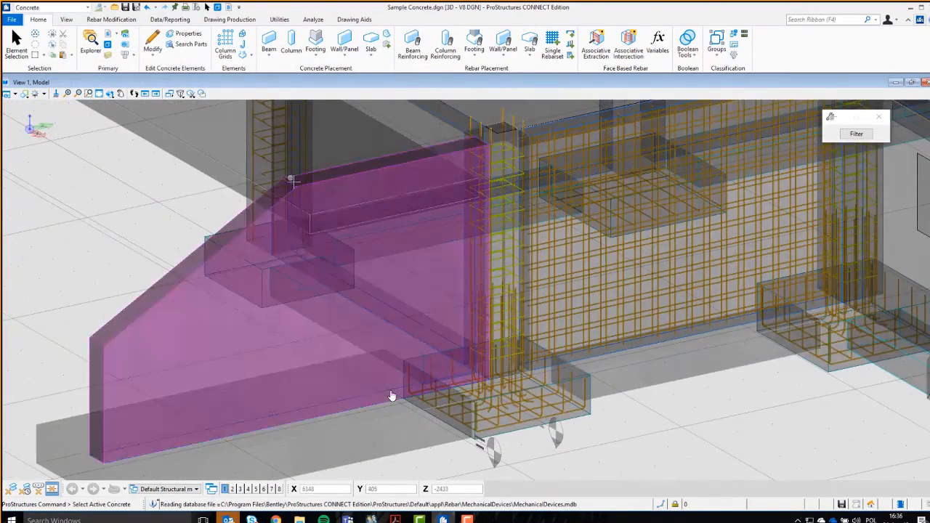
pyautogui.click(92, 332)
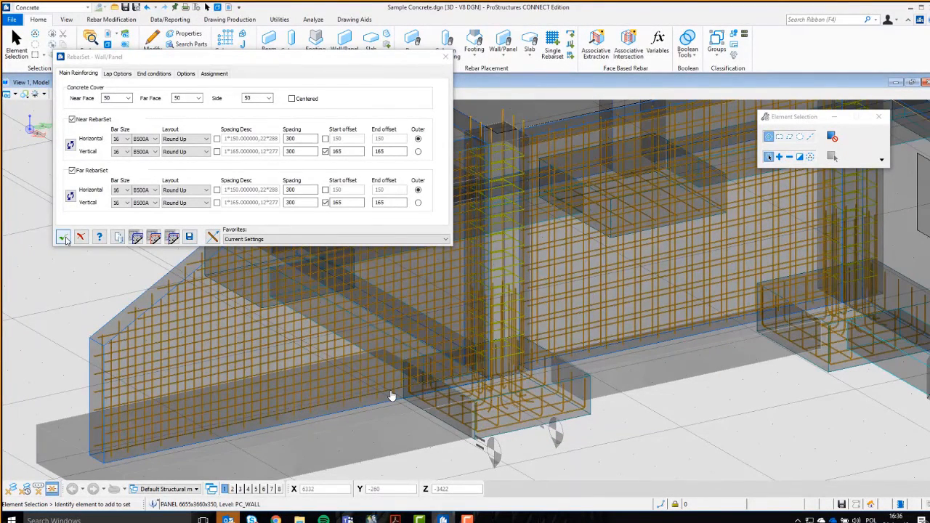
pyautogui.click(64, 239)
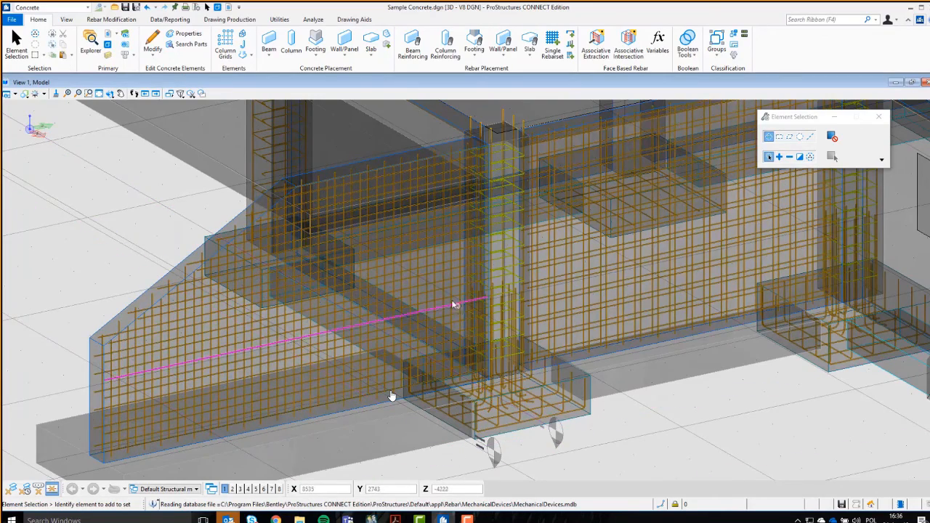
# Step: Add perimeter trimmers with corners to the sloped-top wall panel, with parallel, corner and perpendicular U-bar reinforcement
pyautogui.moveTo(604, 368); pyautogui.dragTo(495, 400, button='middle')
pyautogui.scroll(-3, 484, 357)
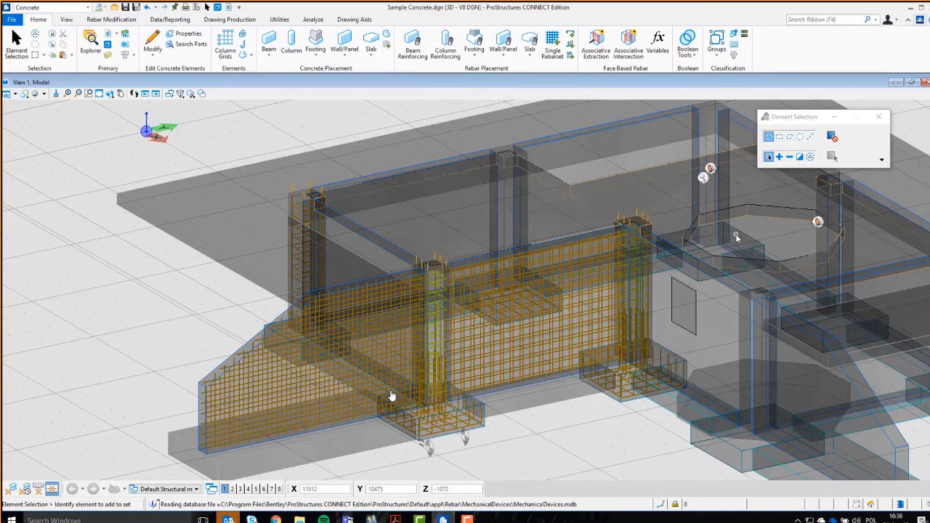
pyautogui.click(498, 55)
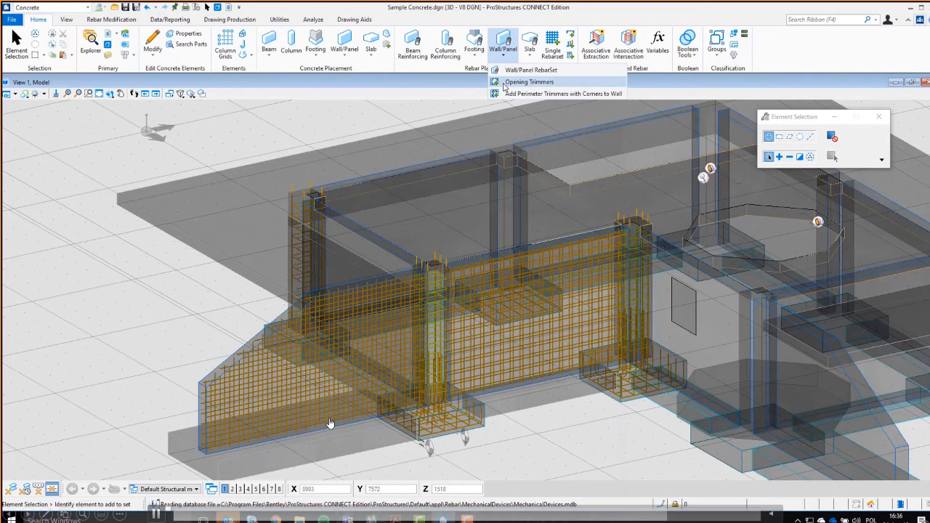
pyautogui.click(527, 93)
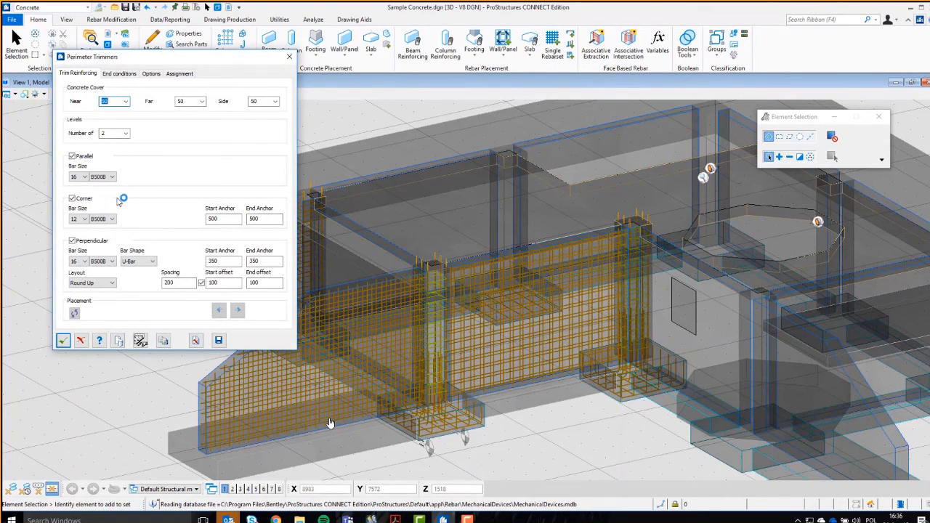
pyautogui.click(140, 340)
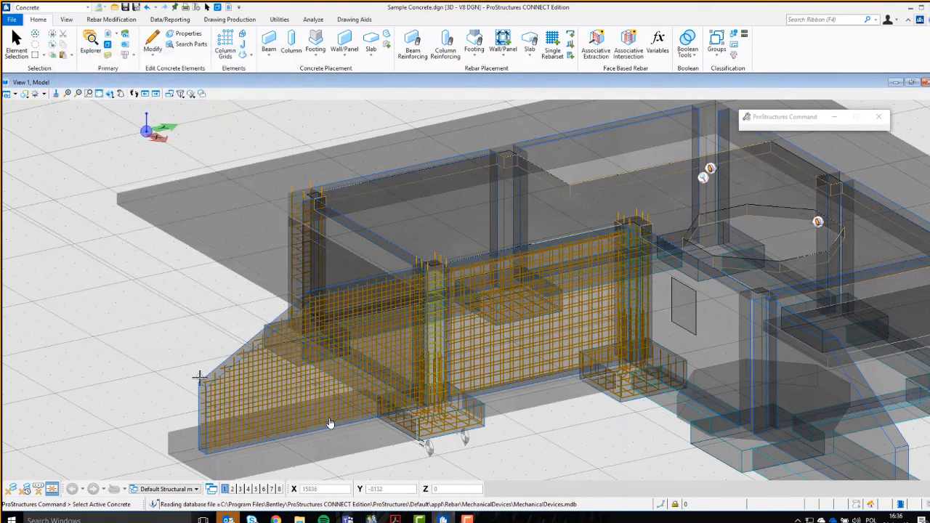
pyautogui.click(329, 423)
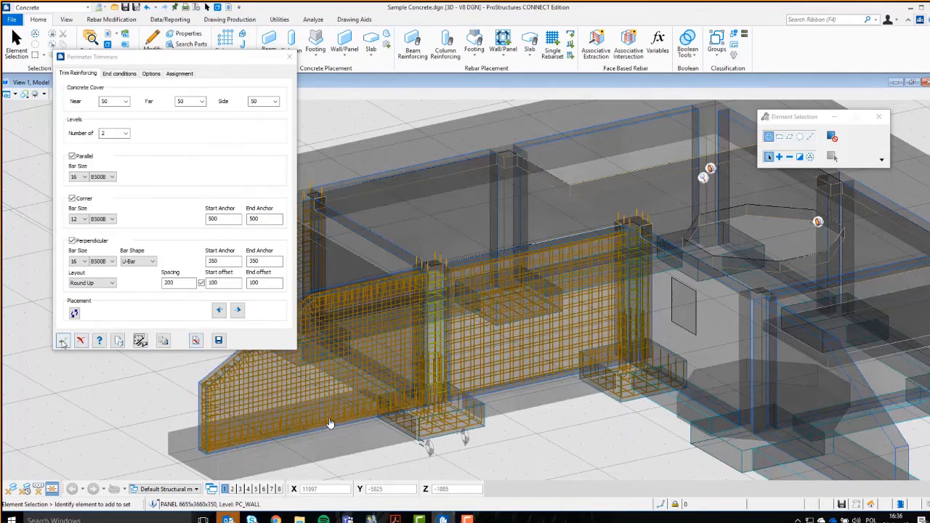
pyautogui.click(63, 340)
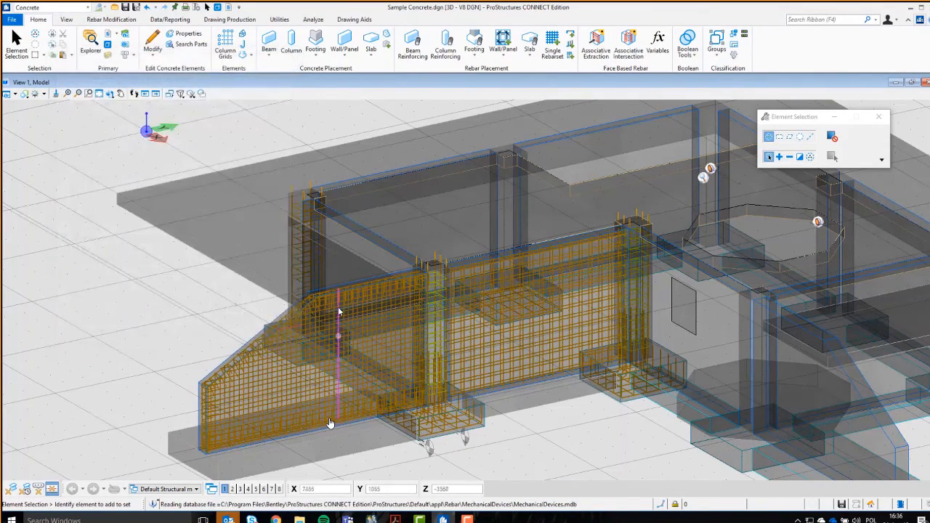
# Step: Examine the perimeter trimmer bars along the edges of the sloped-top wall panel
pyautogui.scroll(4, 337, 276)
pyautogui.keyDown('shift'); pyautogui.moveTo(337, 276); pyautogui.dragTo(297, 263, button='middle'); pyautogui.keyUp('shift')
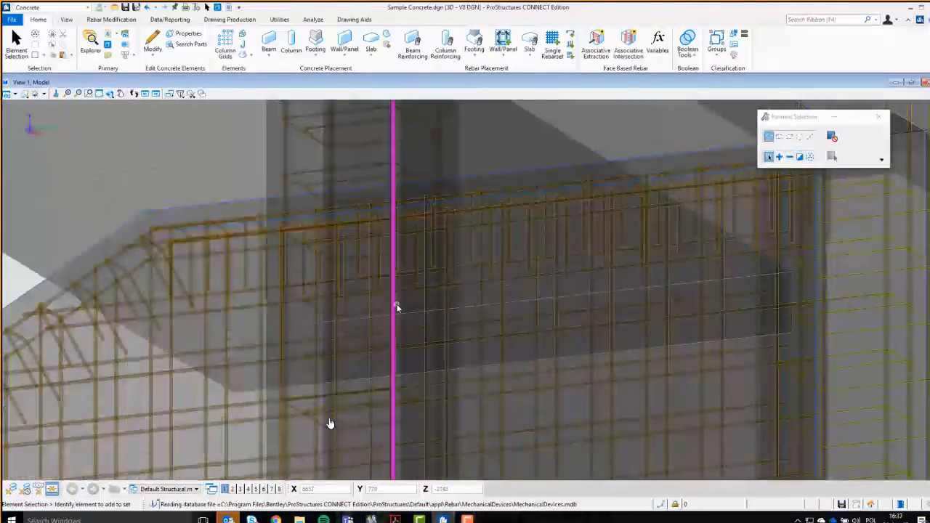
pyautogui.moveTo(523, 311); pyautogui.dragTo(265, 332, button='middle')
pyautogui.scroll(-5, 301, 264)
pyautogui.click(395, 370)
pyautogui.moveTo(535, 421); pyautogui.dragTo(558, 420, button='middle')
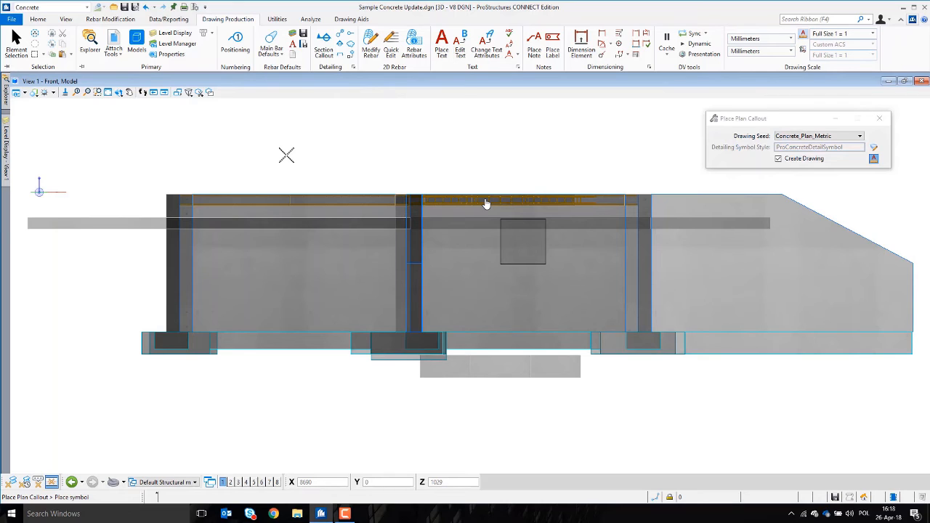
pyautogui.moveTo(483, 437)
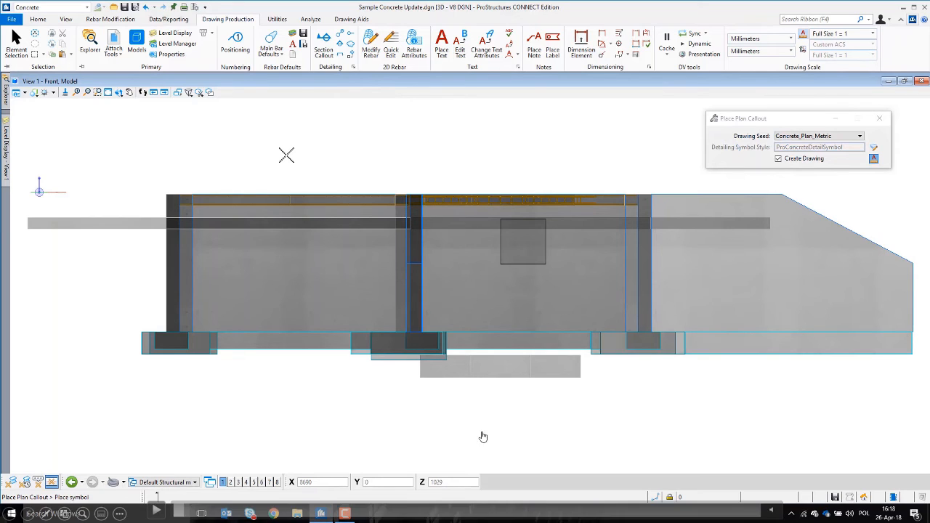
pyautogui.click(155, 511)
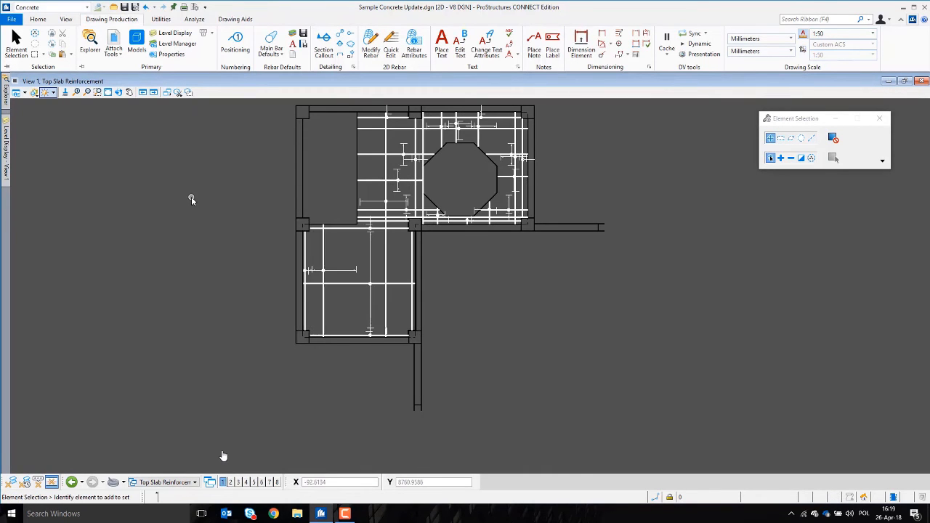
# Step: Modify the range display of the vertical edge bar beside the lower slab bay's outer wall to a forward single-bar delimiter and save it
pyautogui.click(97, 92)
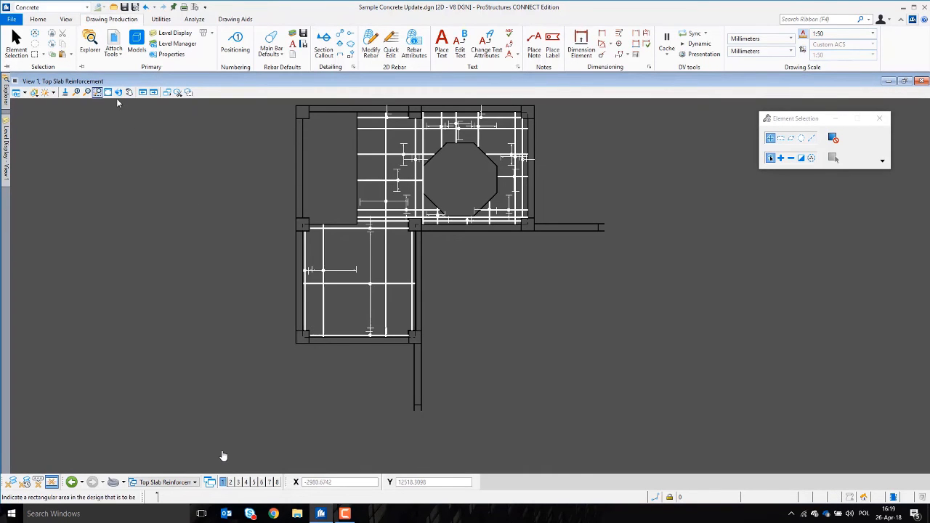
pyautogui.click(277, 103)
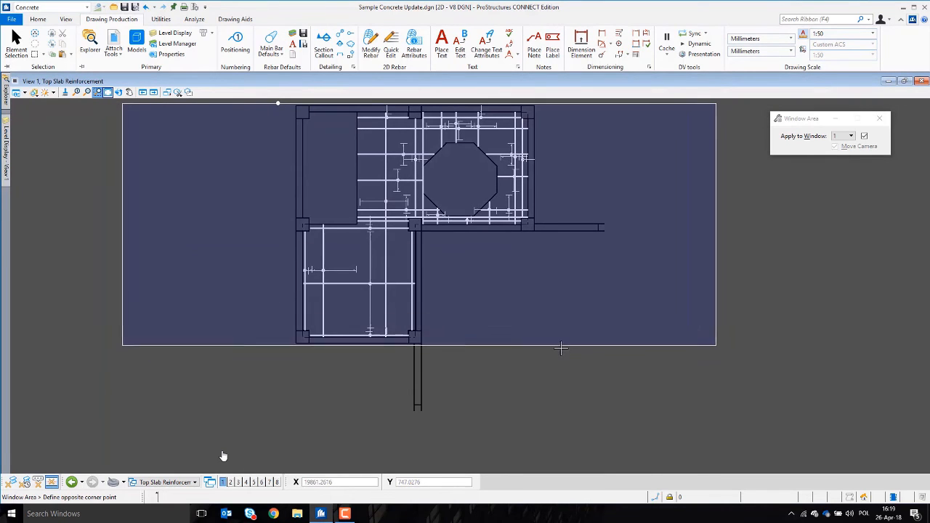
pyautogui.click(559, 345)
pyautogui.rightClick(559, 343)
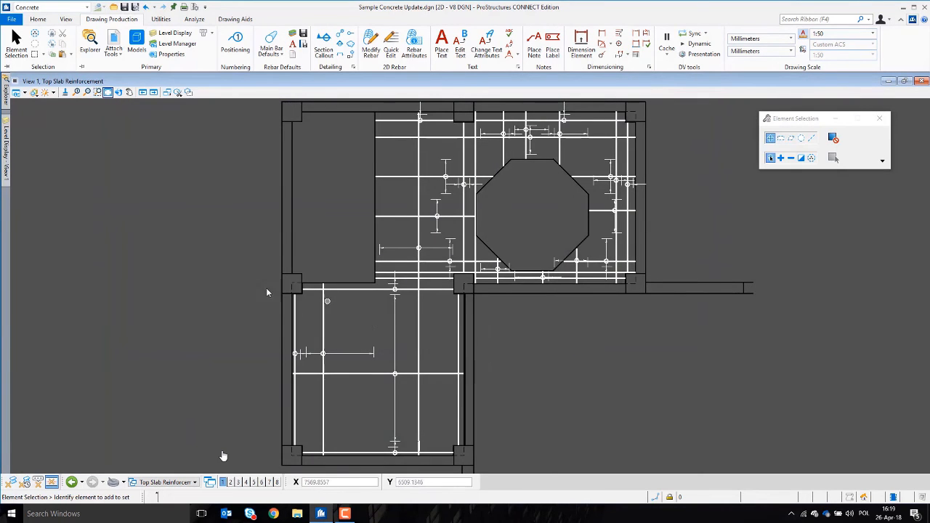
pyautogui.moveTo(6, 146)
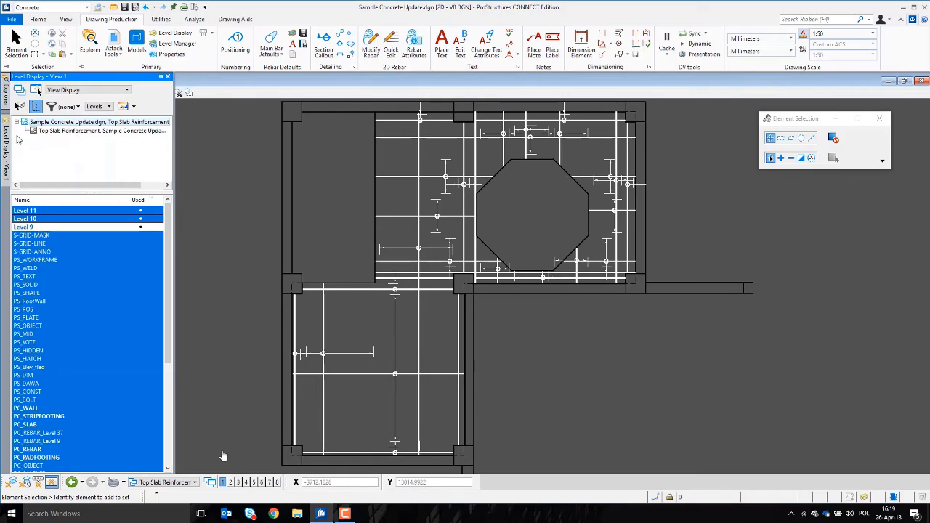
pyautogui.click(371, 44)
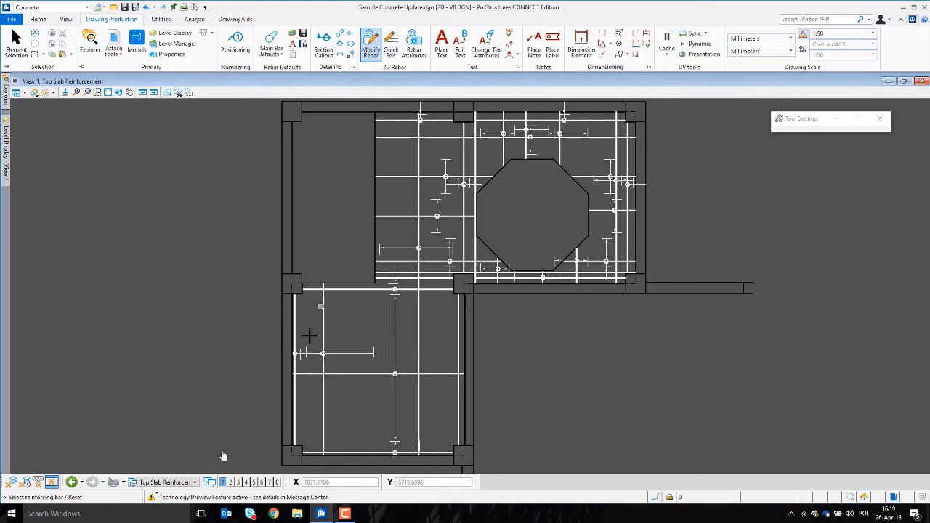
pyautogui.click(295, 353)
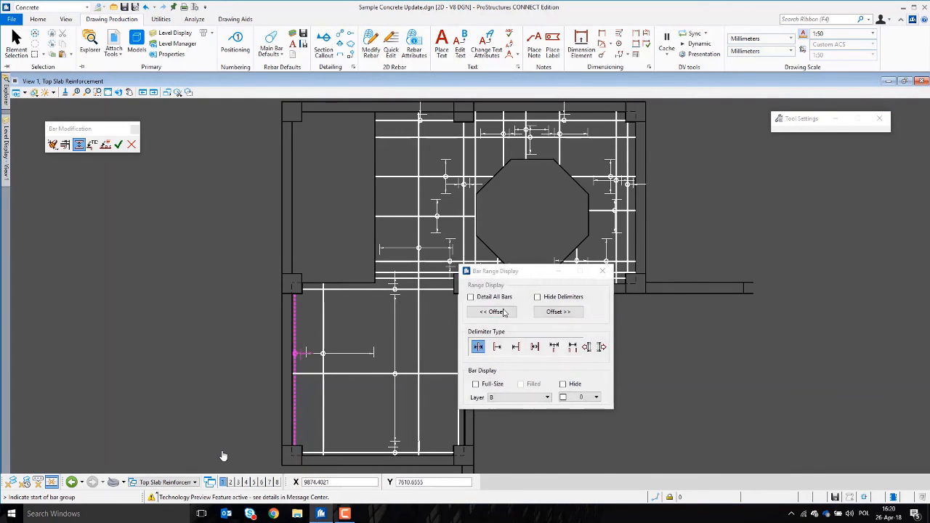
pyautogui.click(559, 312)
pyautogui.click(506, 322)
pyautogui.click(515, 346)
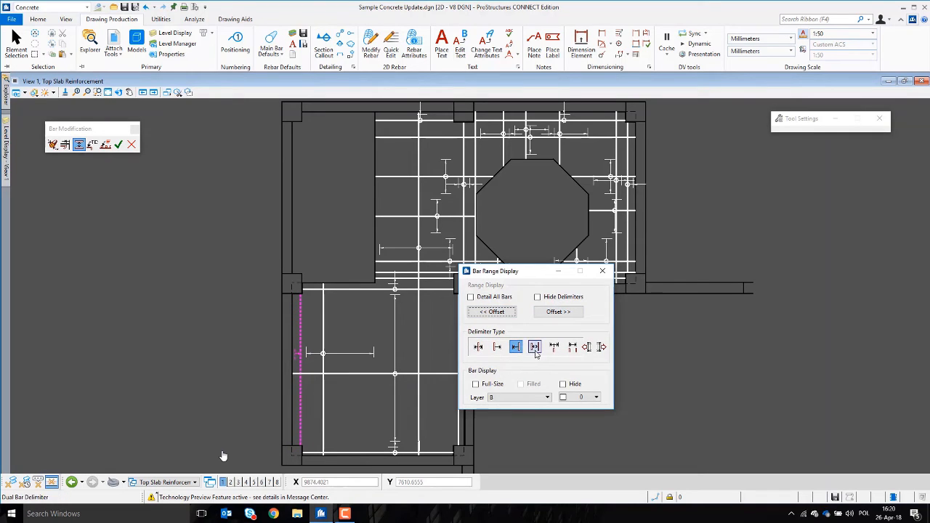
pyautogui.click(497, 346)
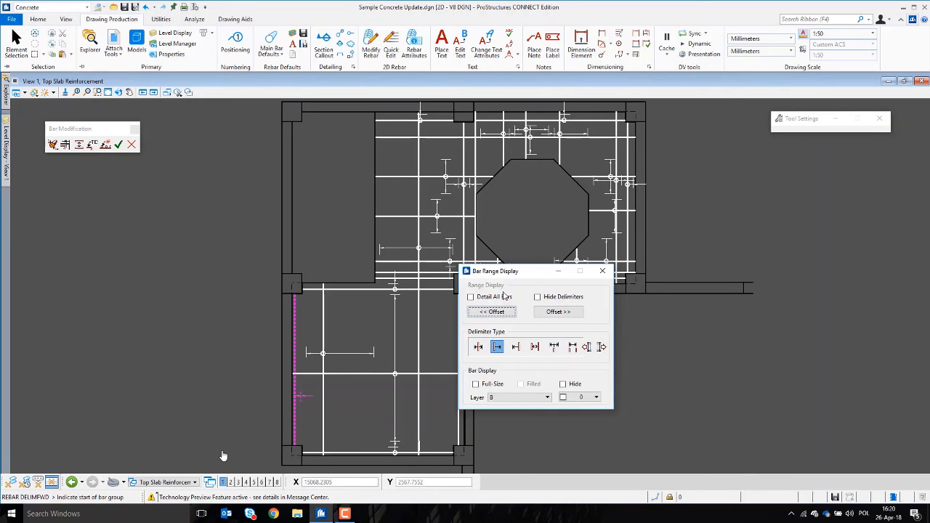
pyautogui.click(131, 145)
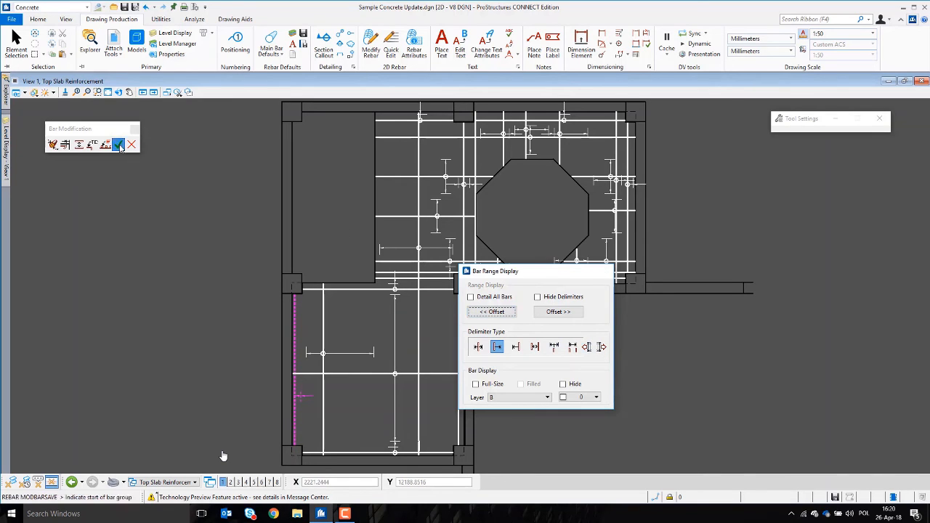
# Step: Reposition the range line of the main horizontal bar group in the lower slab bay and save the modified bar
pyautogui.click(395, 342)
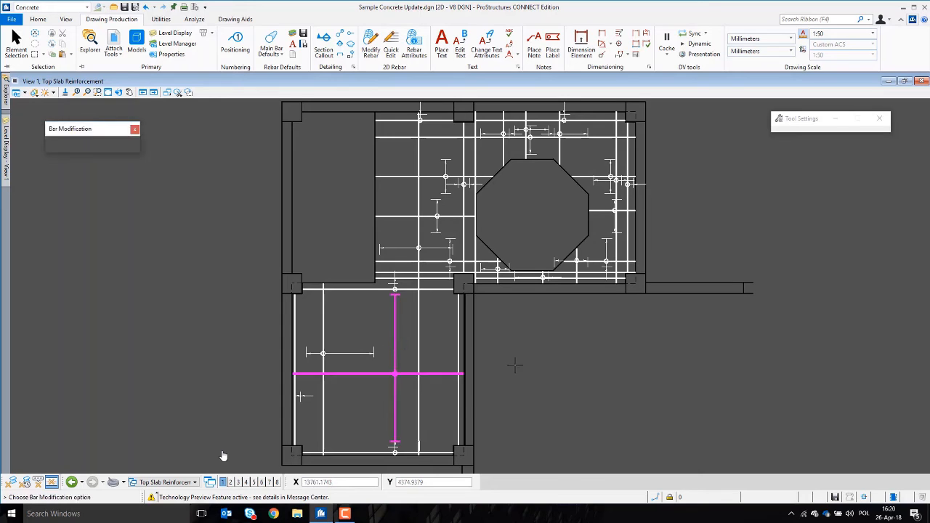
pyautogui.click(588, 347)
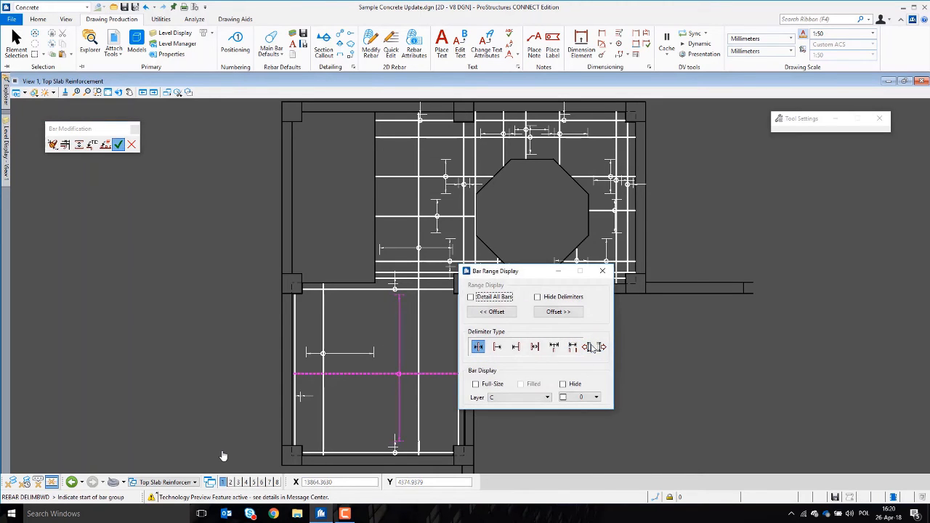
pyautogui.click(599, 347)
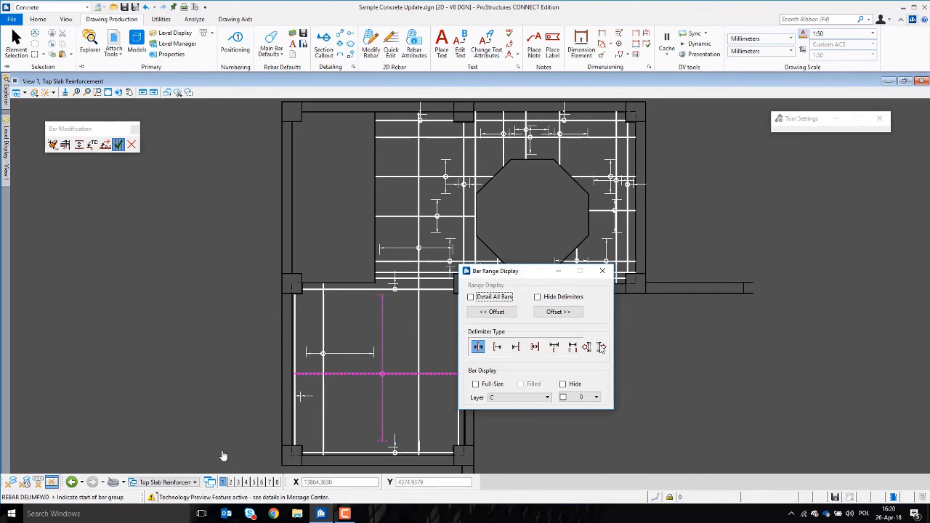
pyautogui.click(118, 144)
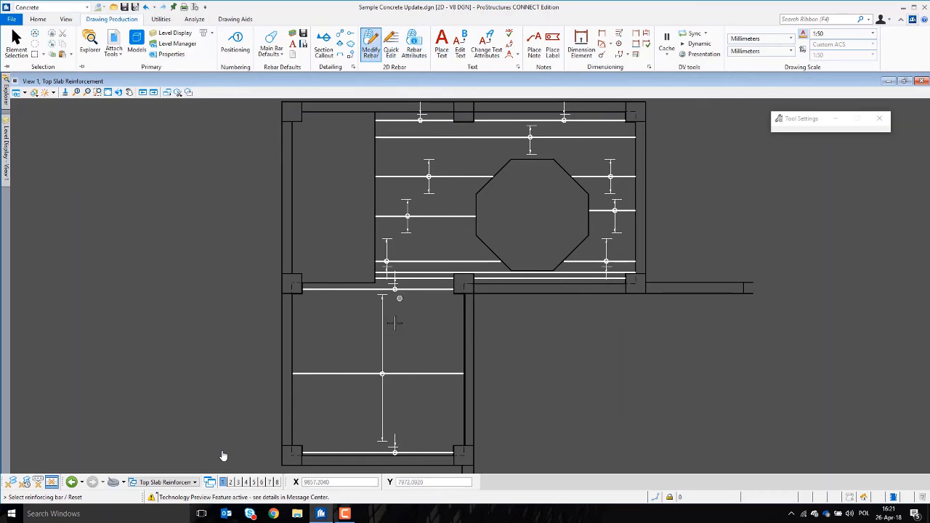
# Step: Label the lower bay's main horizontal bar along the bar, positioned Above, with mark, quantity, diameter and spacing codes, and save it
pyautogui.click(440, 373)
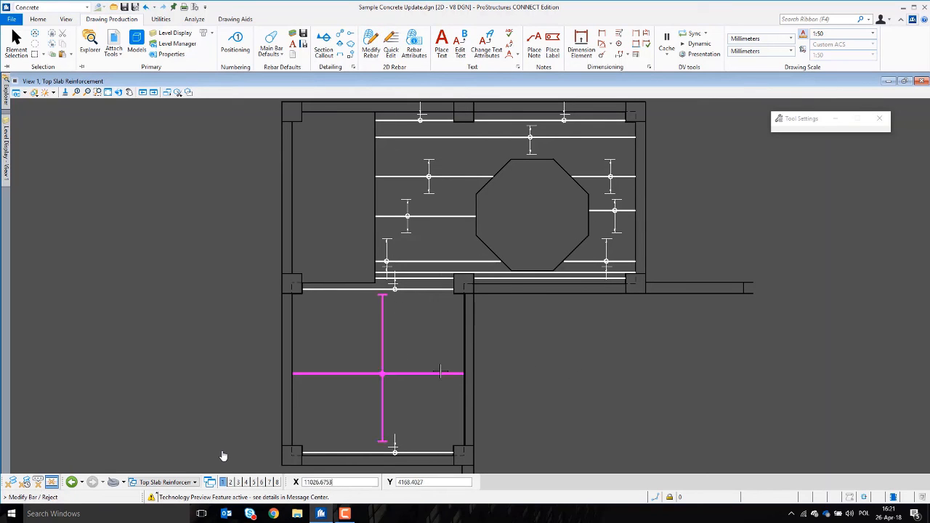
pyautogui.click(569, 364)
pyautogui.click(93, 145)
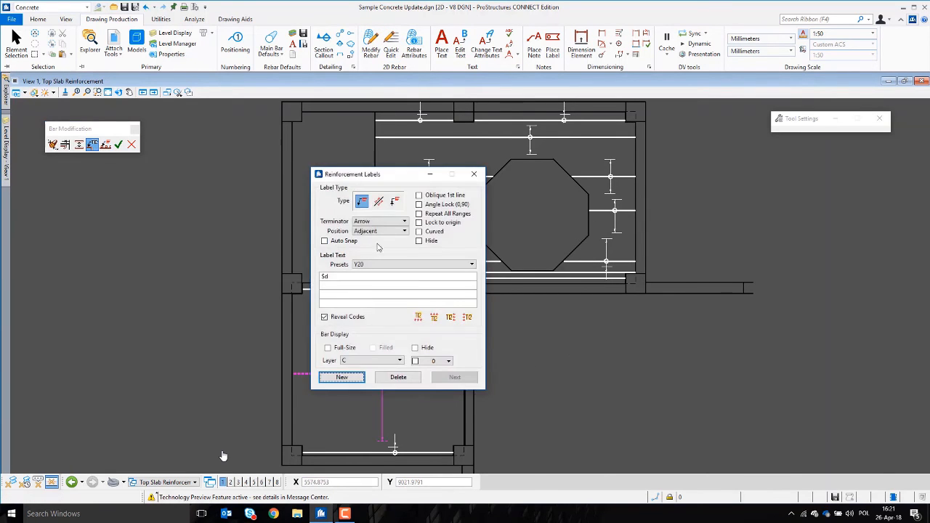
pyautogui.moveTo(363, 174); pyautogui.dragTo(619, 216)
pyautogui.click(635, 243)
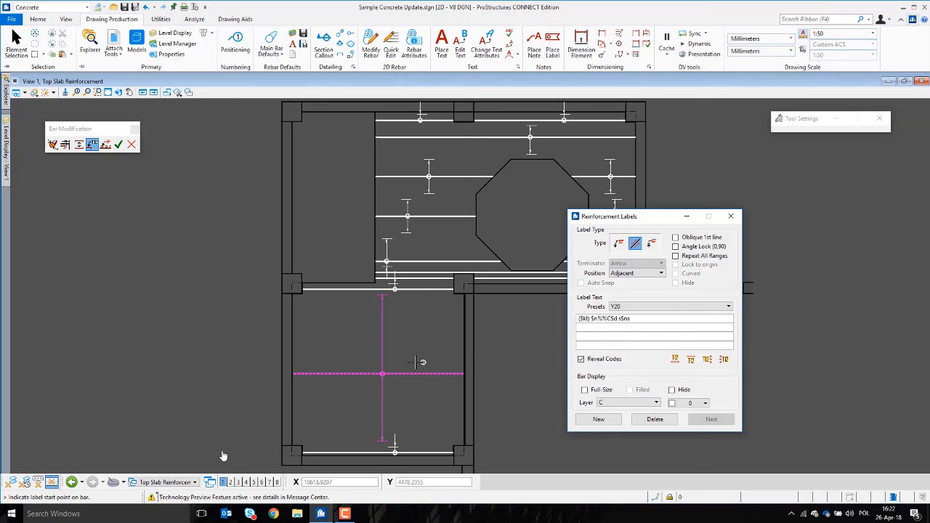
pyautogui.scroll(5, 407, 369)
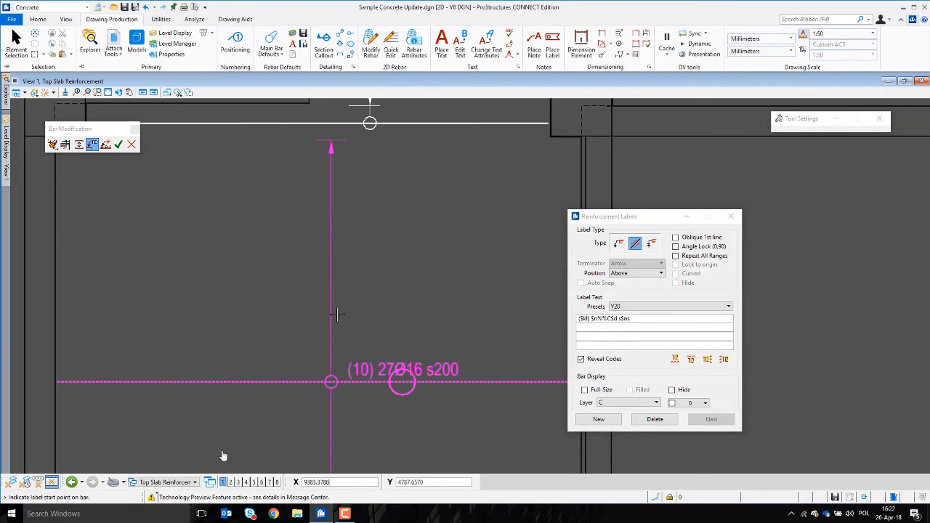
pyautogui.click(119, 144)
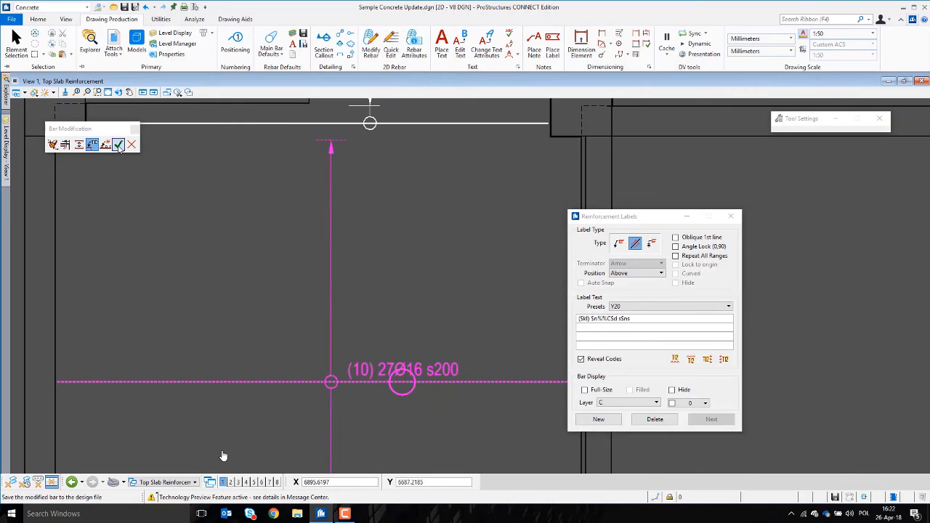
# Step: Use Quick Editing's Copy Bar Label to copy the lower bay's label onto all the other horizontal slab bars
pyautogui.scroll(-5, 389, 313)
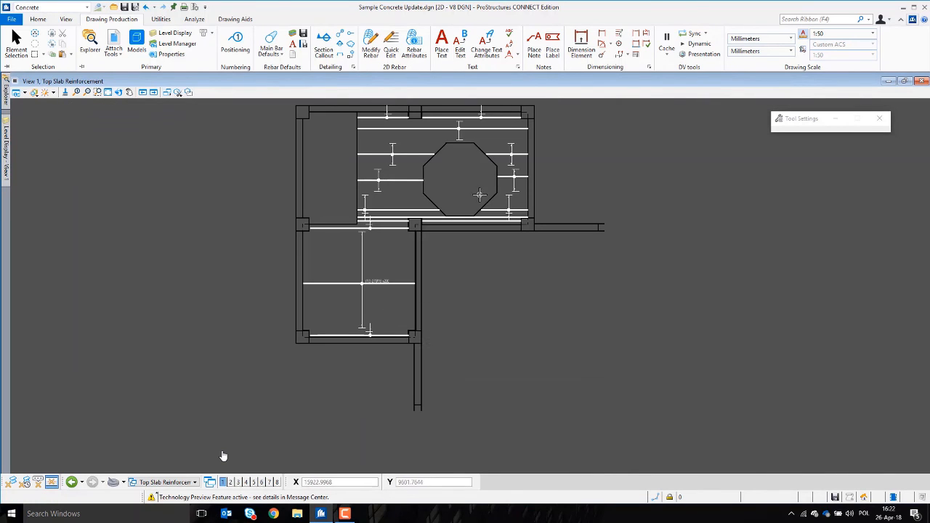
pyautogui.click(391, 47)
pyautogui.click(283, 148)
pyautogui.click(258, 177)
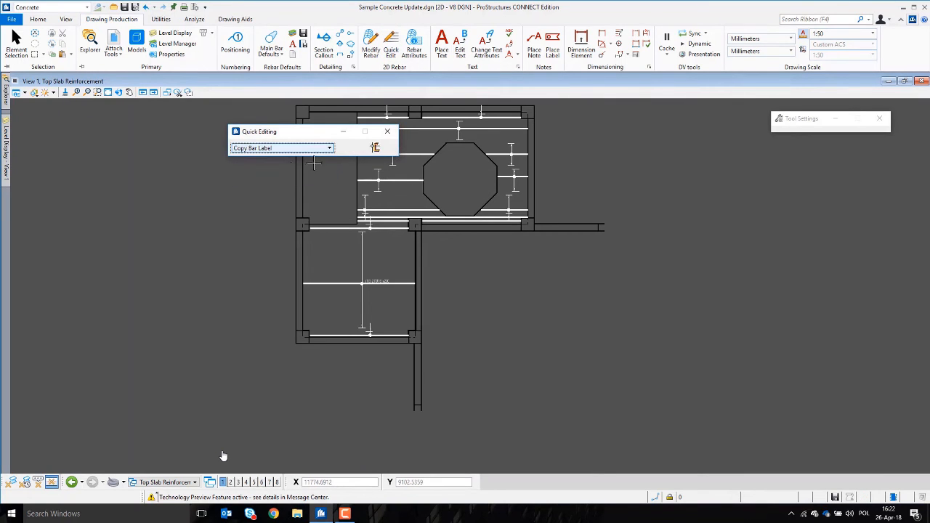
pyautogui.moveTo(298, 246); pyautogui.dragTo(266, 315, button='middle')
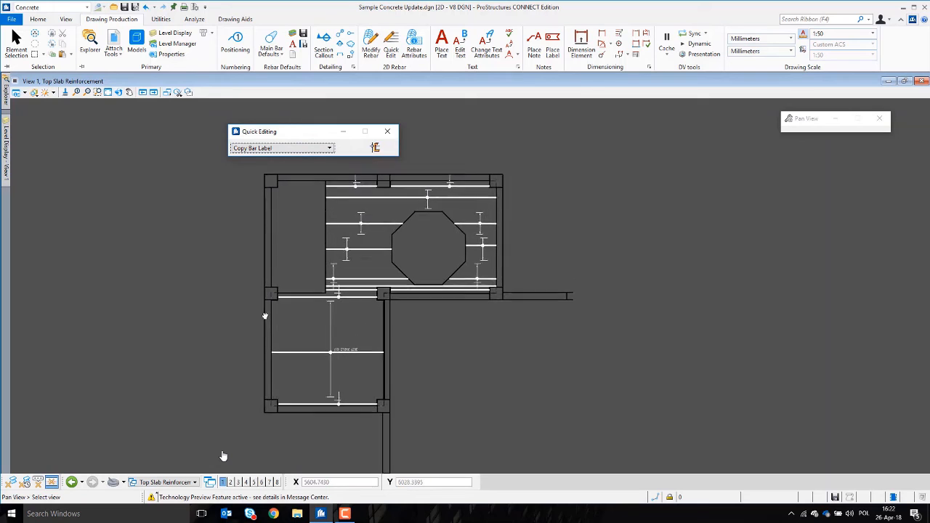
pyautogui.press('Escape')
pyautogui.moveTo(189, 162); pyautogui.dragTo(546, 445)
pyautogui.click(375, 148)
pyautogui.click(351, 350)
pyautogui.click(455, 331)
pyautogui.click(439, 400)
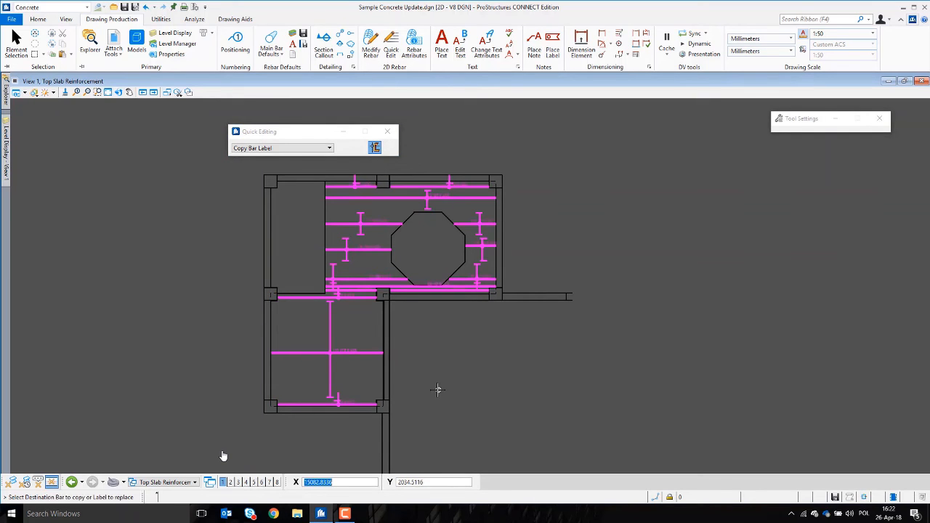
pyautogui.click(437, 386)
pyautogui.scroll(2, 366, 272)
pyautogui.scroll(2, 366, 272)
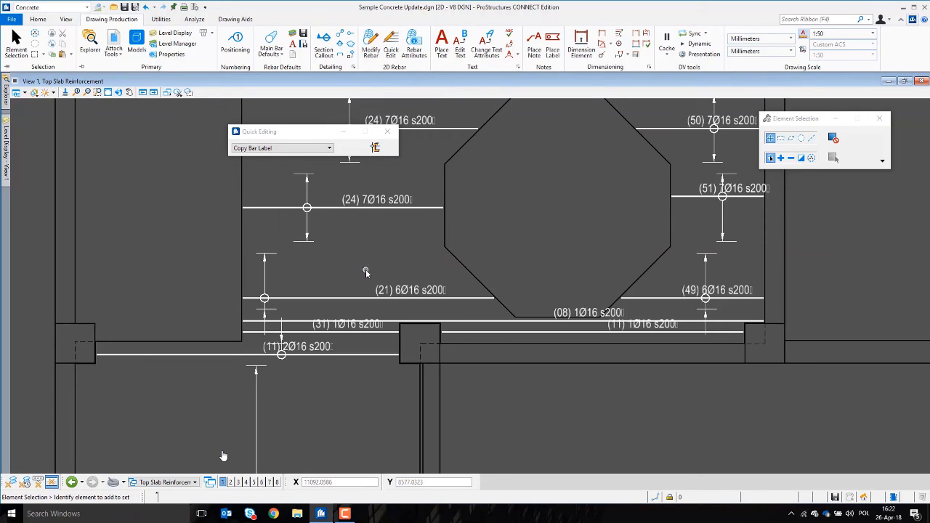
# Step: Toggle the display of Level 10 and Level 11 to show the vertical slab bars instead of the horizontal ones
pyautogui.scroll(-4, 365, 271)
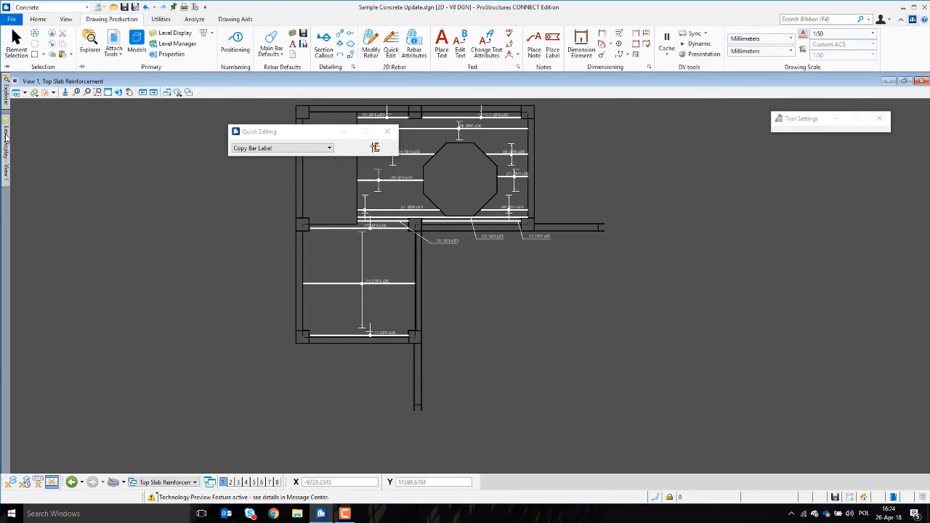
pyautogui.moveTo(6, 145)
pyautogui.click(31, 219)
pyautogui.click(30, 212)
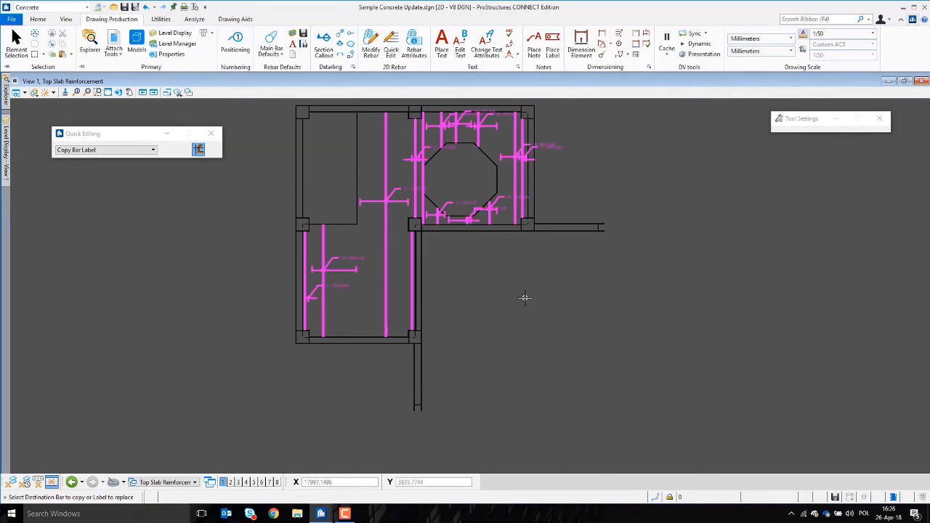
# Step: Finish copying the bar label onto the vertical slab bars and end the Copy Bar Label command
pyautogui.click(525, 297)
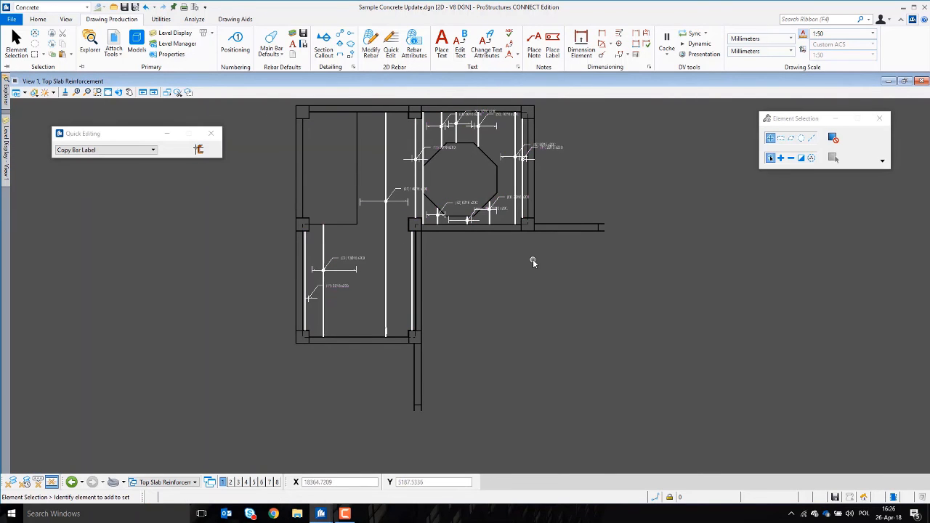
pyautogui.scroll(5, 550, 116)
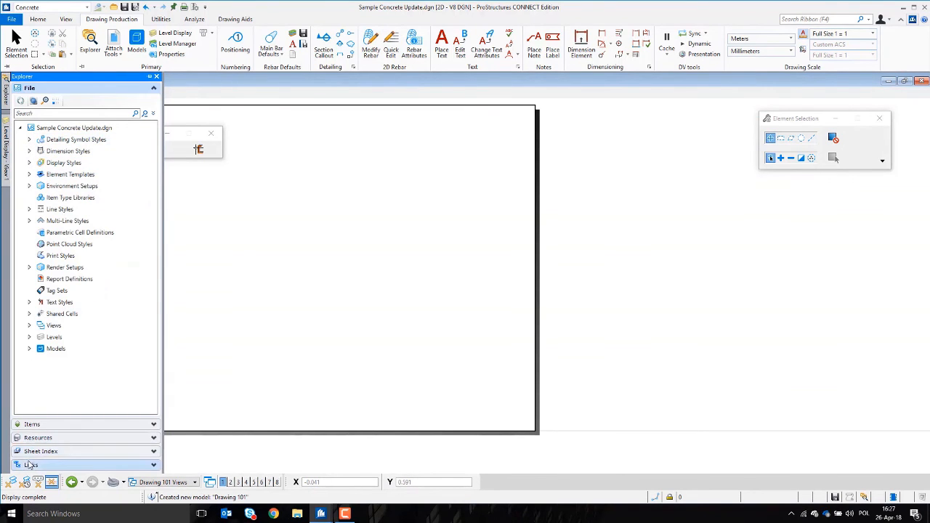
# Step: Attach the Top Slab Reinforcement drawing from the Active Directory links to the left half of the Drawing 101 sheet
pyautogui.click(29, 465)
pyautogui.click(20, 169)
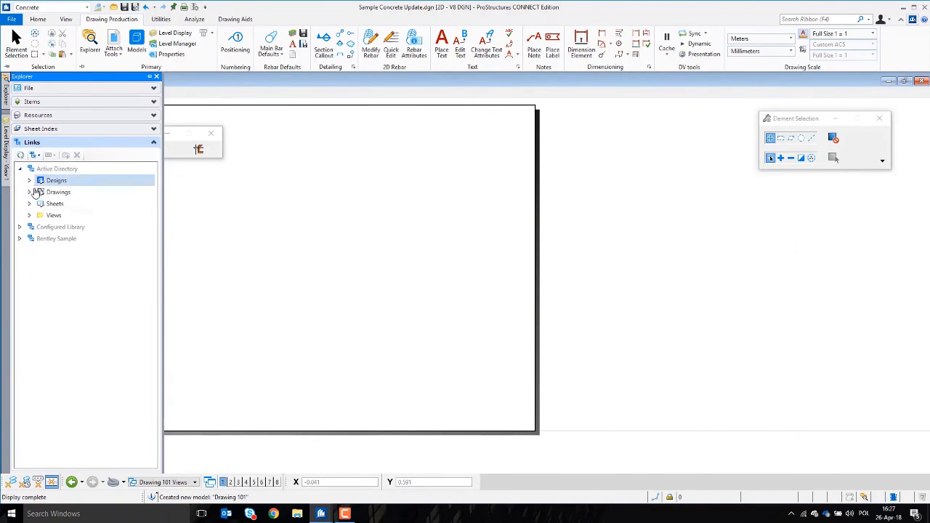
pyautogui.click(30, 193)
pyautogui.moveTo(73, 215); pyautogui.dragTo(249, 235)
pyautogui.click(483, 214)
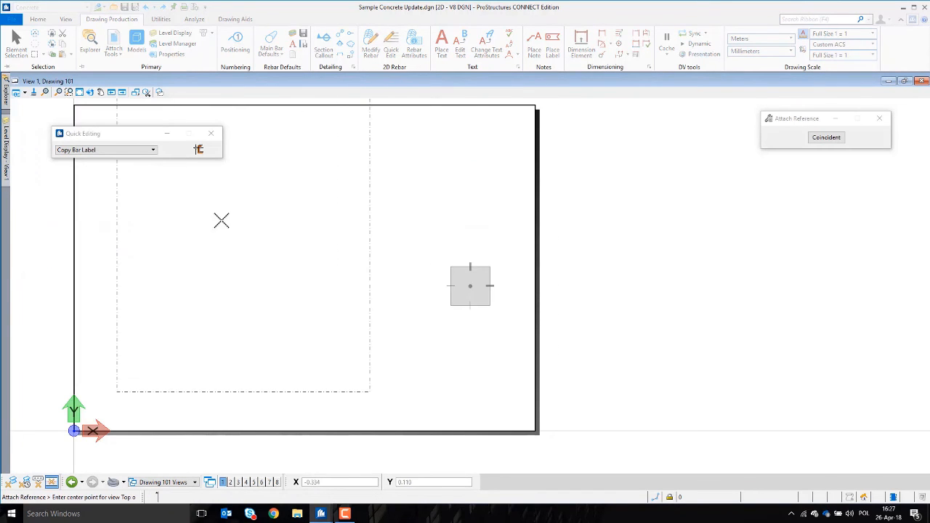
pyautogui.click(191, 247)
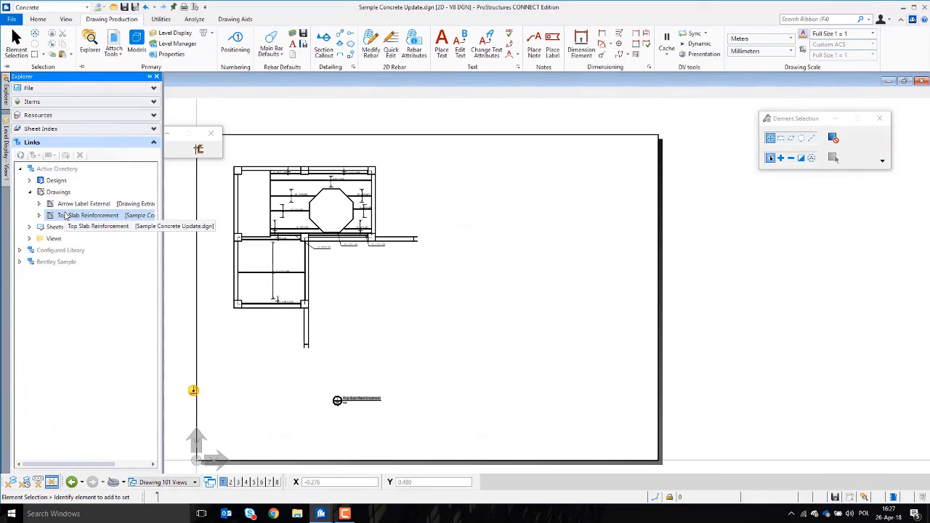
# Step: Attach a second copy of Top Slab Reinforcement with the Recommended method, beside the first on the sheet
pyautogui.moveTo(65, 216); pyautogui.dragTo(441, 278)
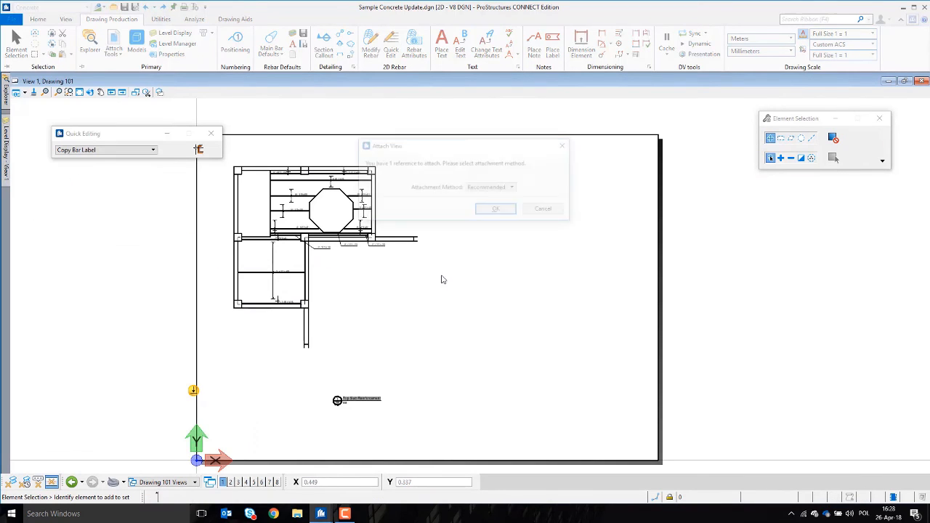
pyautogui.click(507, 215)
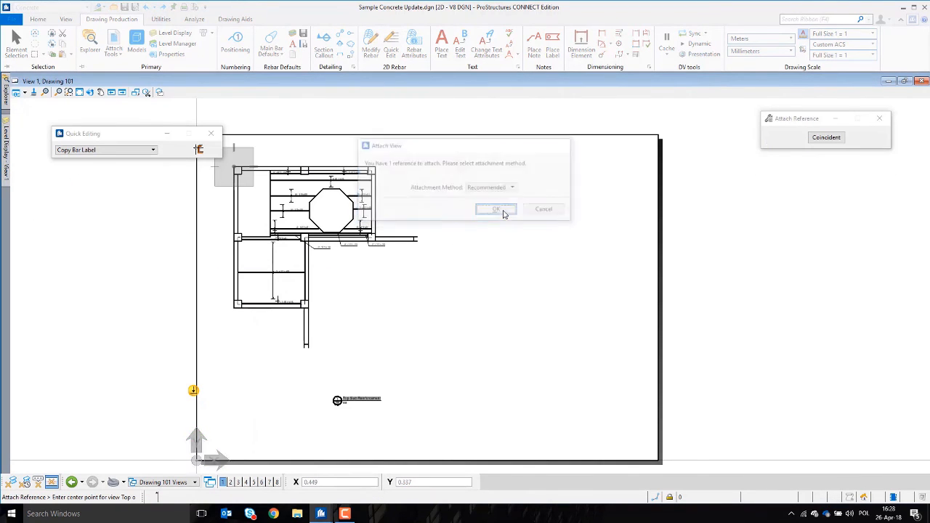
pyautogui.click(501, 314)
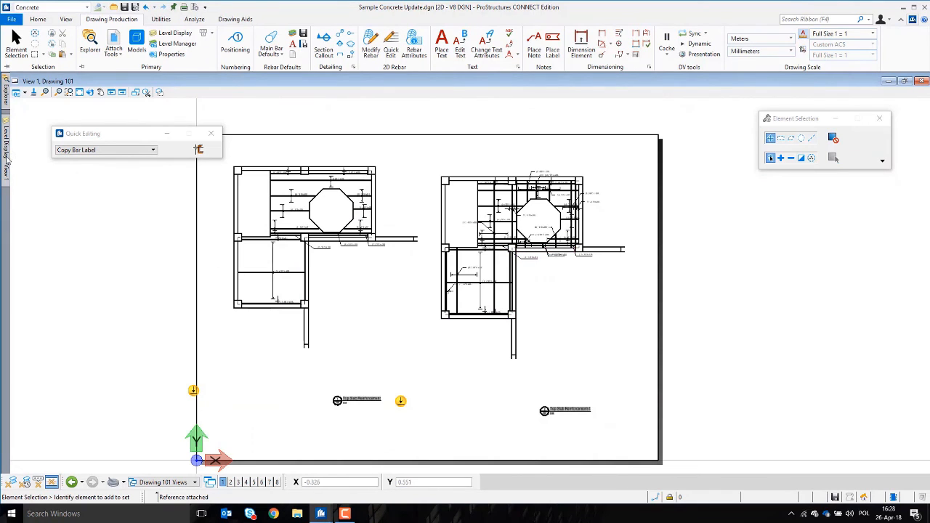
# Step: Turn off Level 11 in the Top Slab Reinforcement-1 reference so it shows only the vertical slab bars
pyautogui.moveTo(9, 160)
pyautogui.click(31, 139)
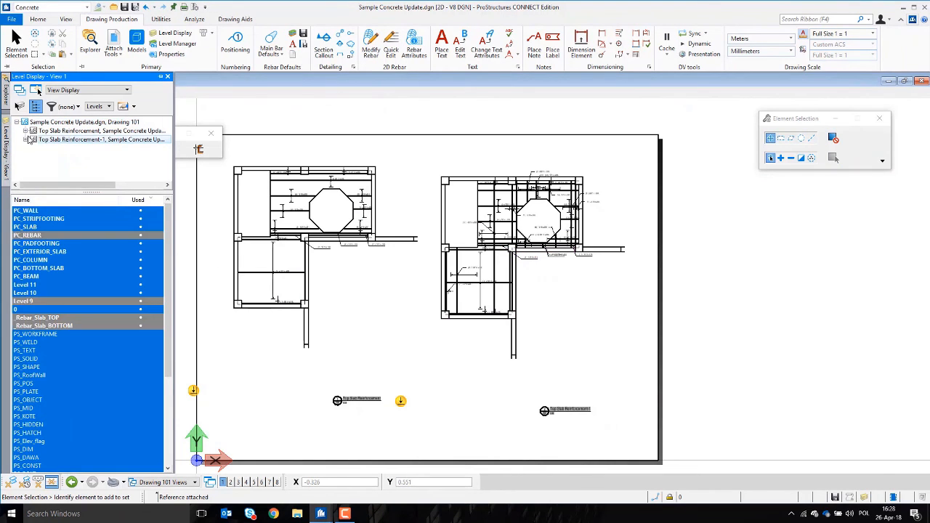
pyautogui.click(26, 140)
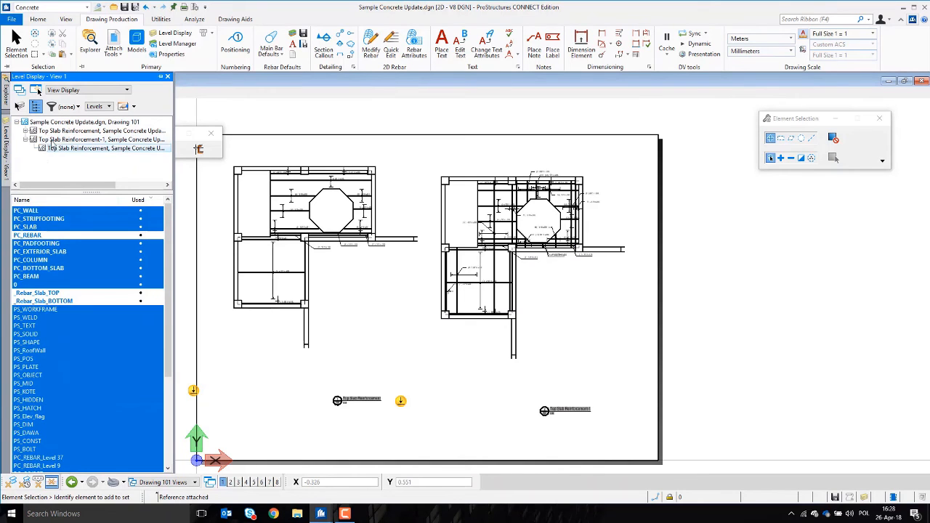
pyautogui.click(35, 212)
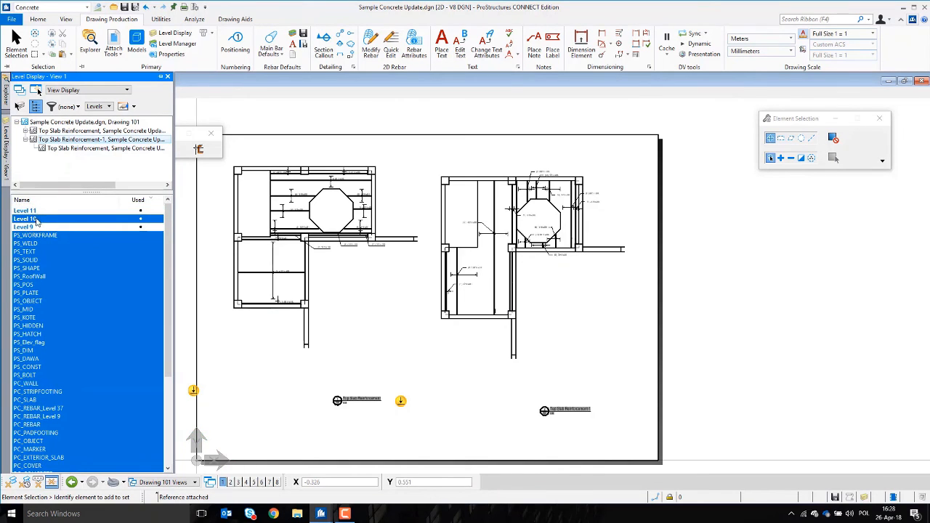
# Step: Move the second slab reference together with its boundary, using its upper-left column corner as base point, to align it with the first
pyautogui.rightClick(450, 186)
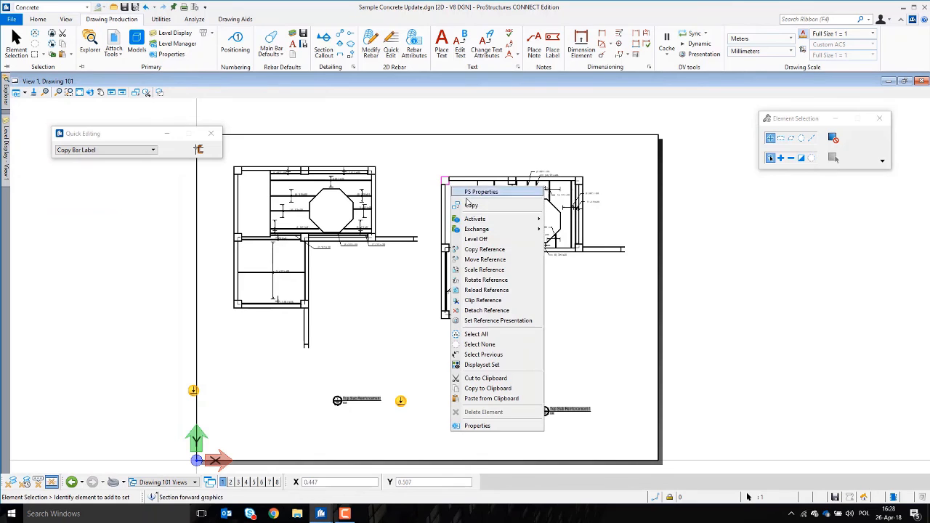
pyautogui.click(484, 259)
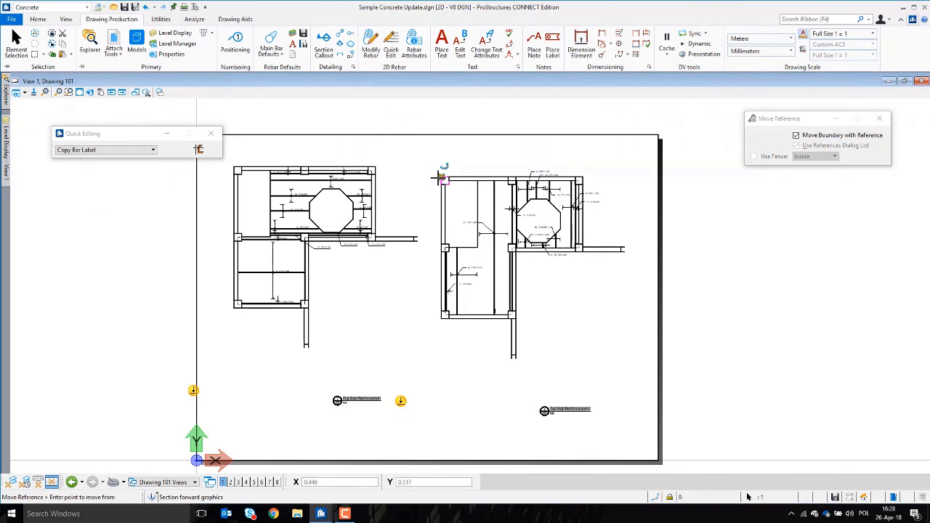
pyautogui.click(442, 177)
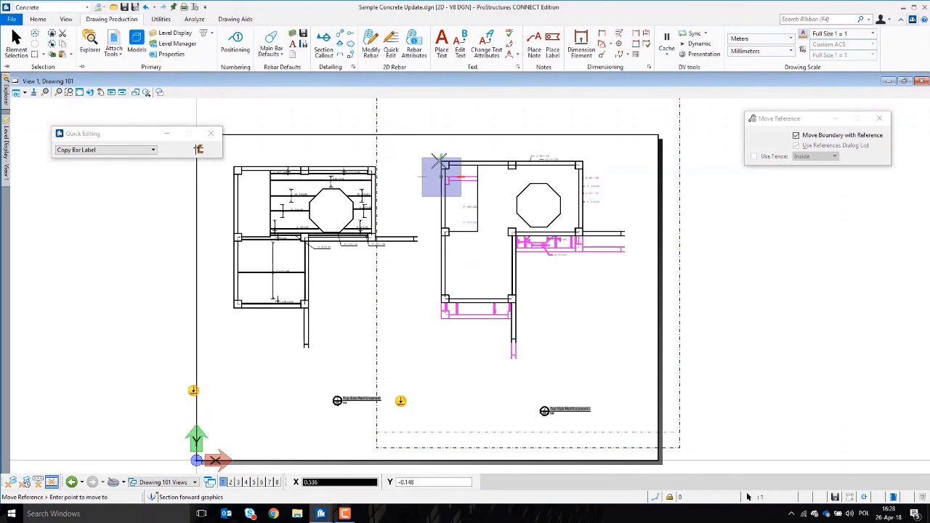
pyautogui.click(376, 166)
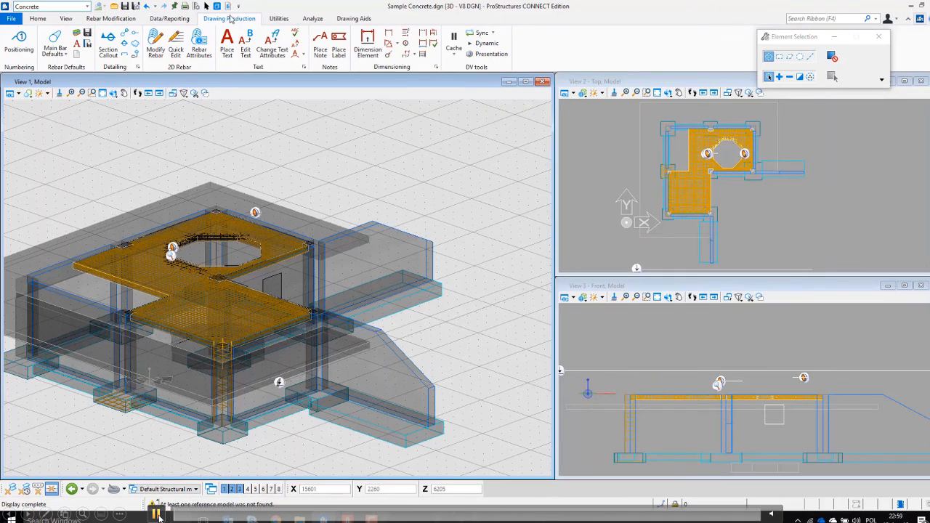
# Step: Create a concrete partlist of 3D Elements for the top slab and its rebar, using the Concrete_Standard.mdb database
pyautogui.click(169, 18)
pyautogui.click(27, 44)
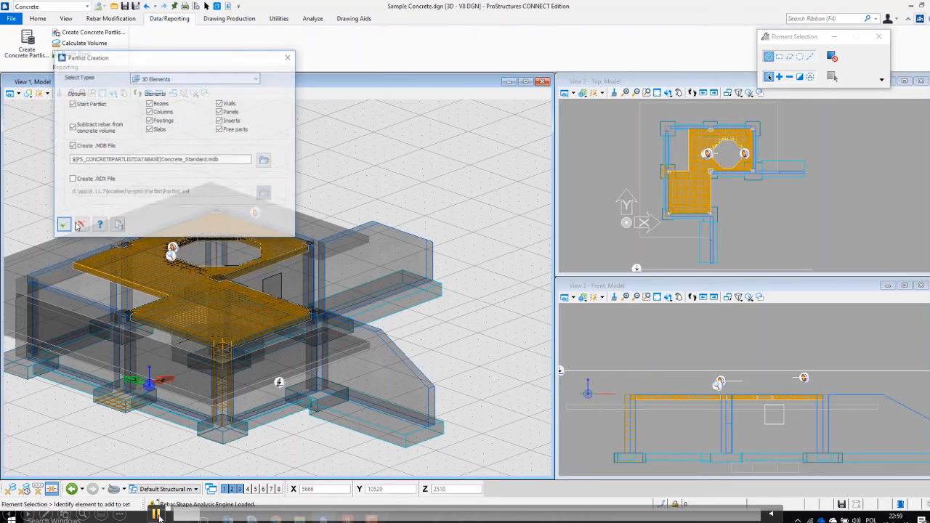
pyautogui.click(62, 227)
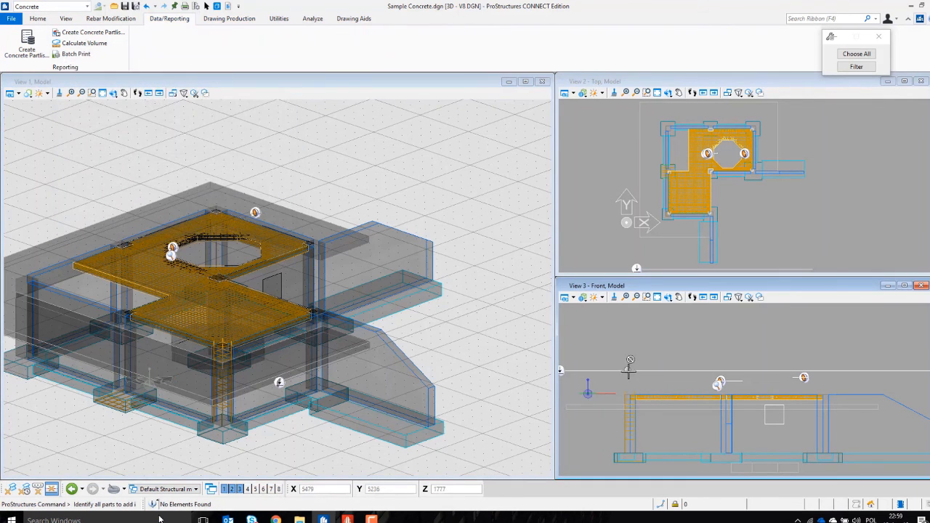
pyautogui.click(828, 398)
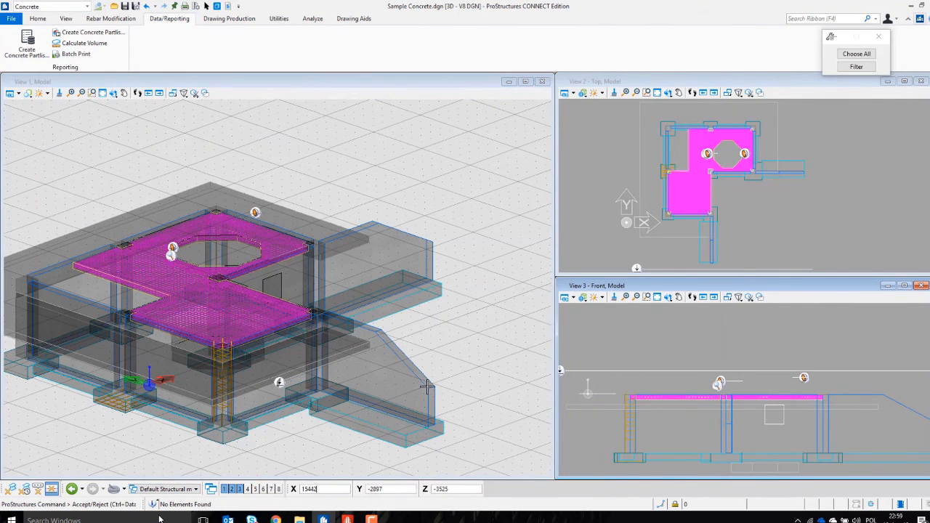
pyautogui.click(381, 283)
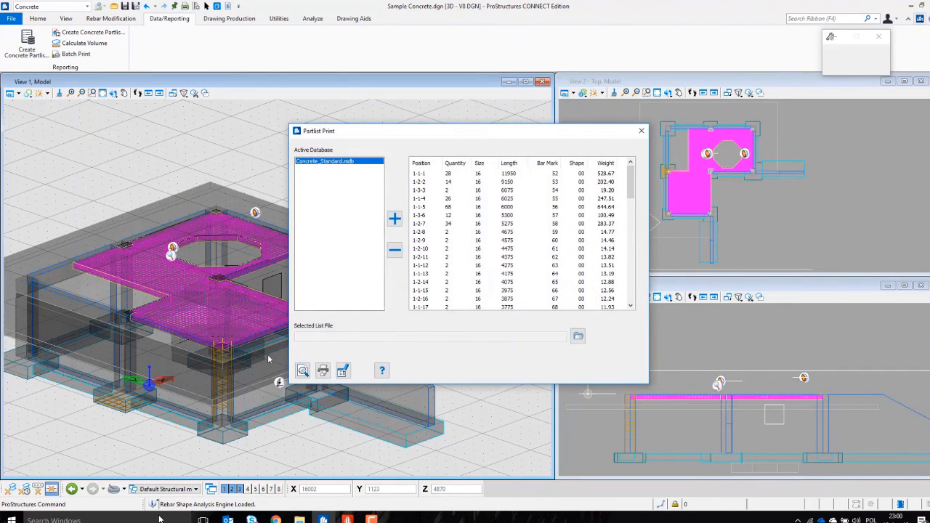
# Step: Load the BarSchedule_DimensionedSketch.lst template from the BarBendingSchedule folder and generate a print preview of all pages
pyautogui.click(577, 336)
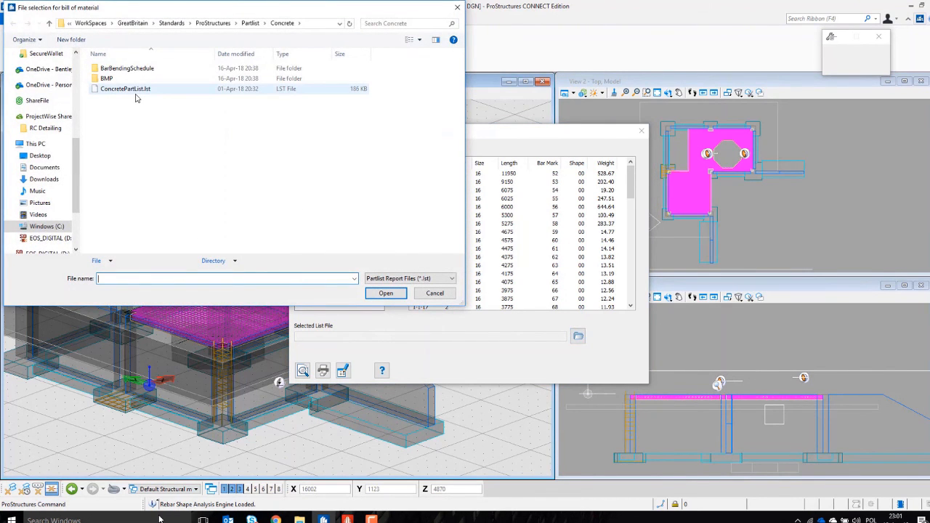
pyautogui.click(130, 69)
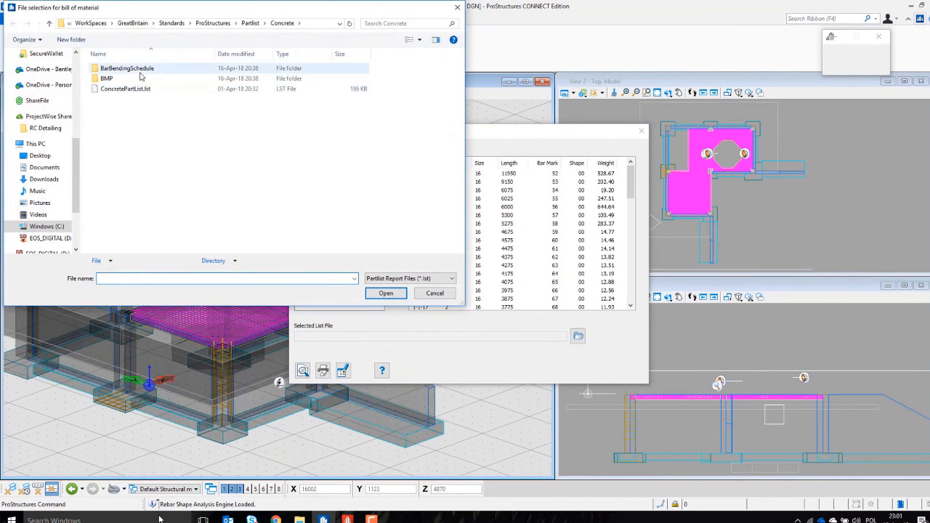
pyautogui.doubleClick(142, 69)
pyautogui.click(167, 78)
pyautogui.click(398, 293)
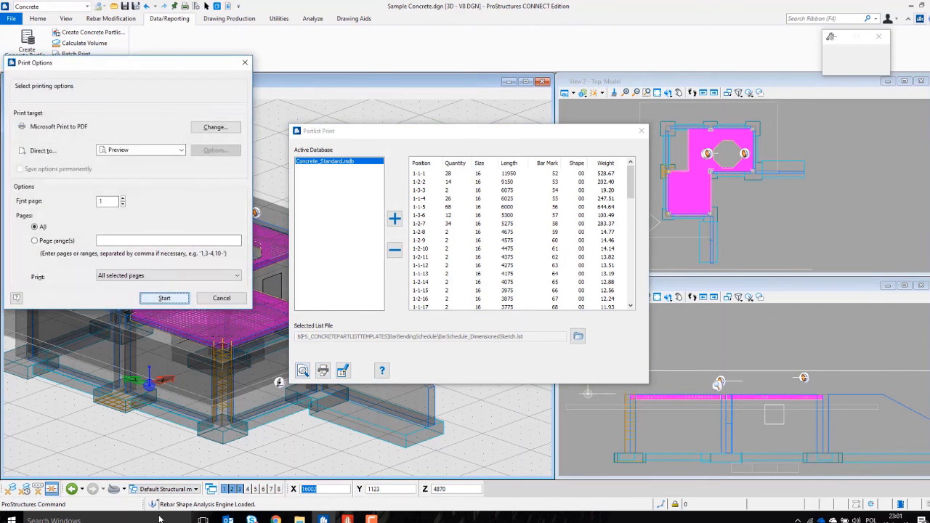
pyautogui.click(156, 299)
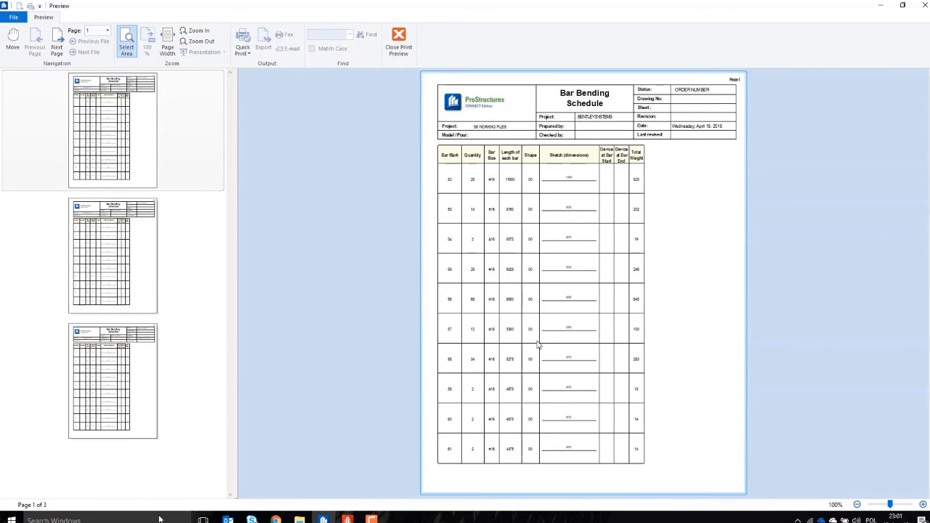
# Step: Look through the pages of the Bar Bending Schedule preview, checking bar marks, shapes, sketches and total weights
pyautogui.scroll(-3, 538, 344)
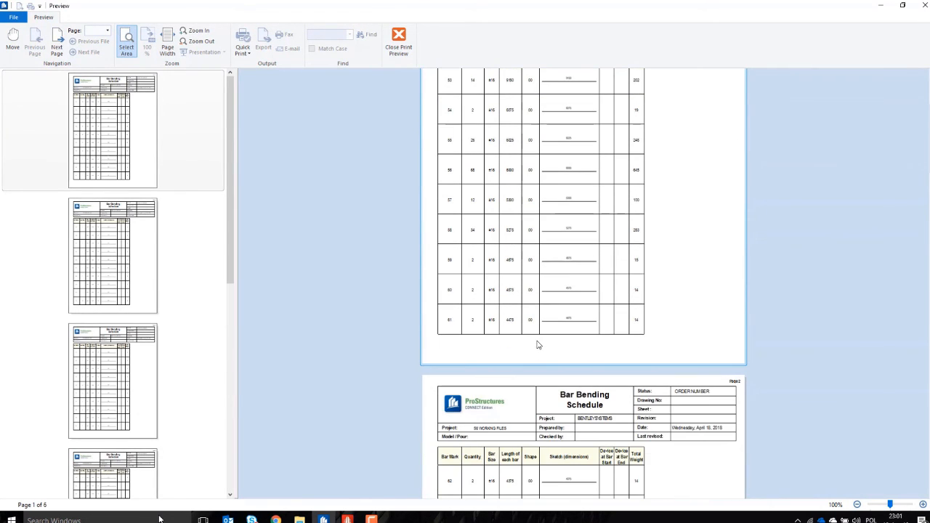
pyautogui.scroll(-4, 538, 344)
pyautogui.scroll(4, 538, 345)
pyautogui.scroll(-4, 537, 345)
pyautogui.scroll(-20, 538, 344)
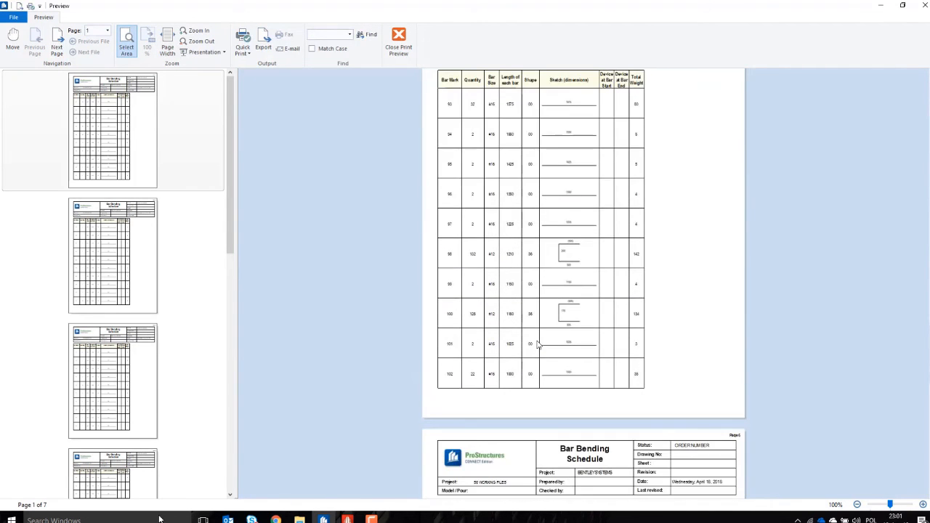
pyautogui.scroll(-9, 546, 332)
pyautogui.scroll(-3, 546, 331)
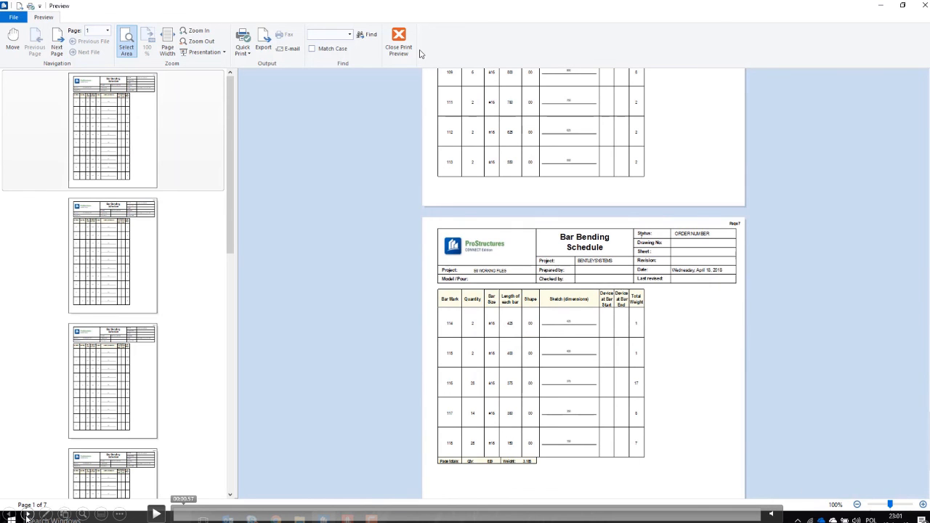
# Step: Bring up the concrete reporting tools for the 3D model
pyautogui.click(170, 18)
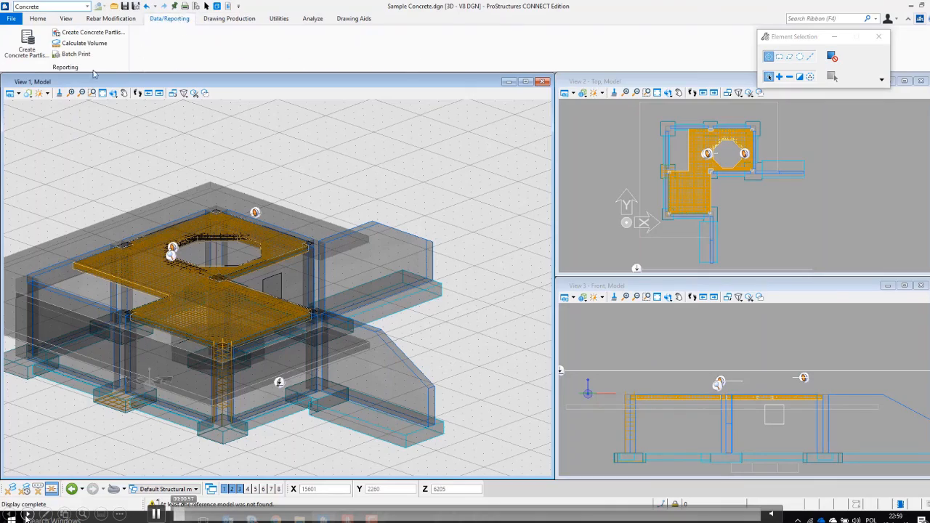